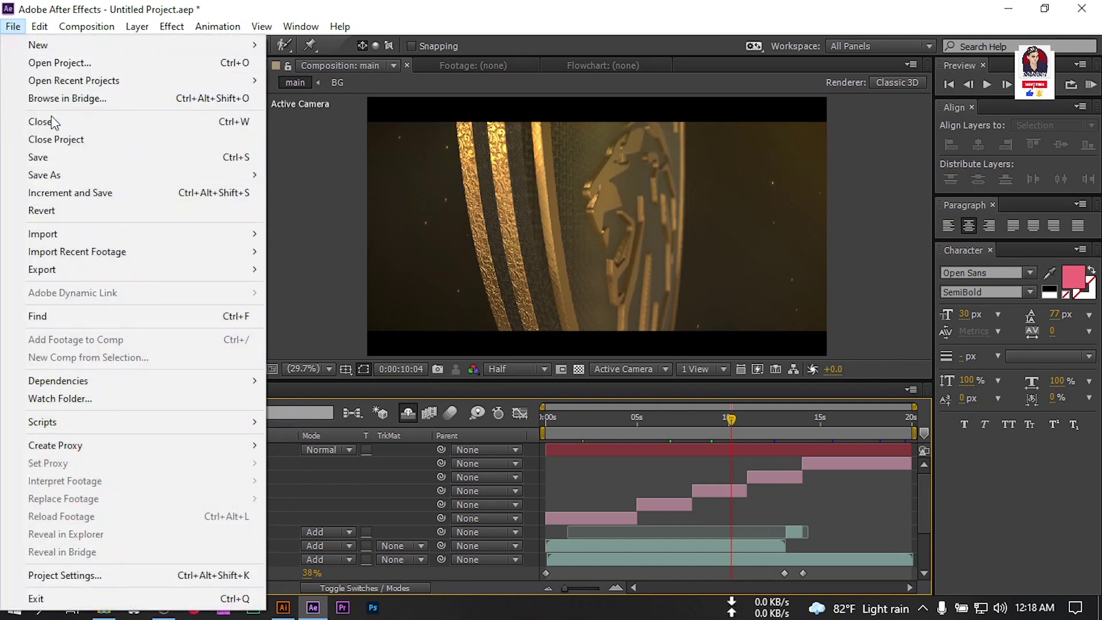
Close the current project and create a composition named main using the HDTV 1080 29.97 preset with a 20-second duration
click(56, 139)
click(587, 326)
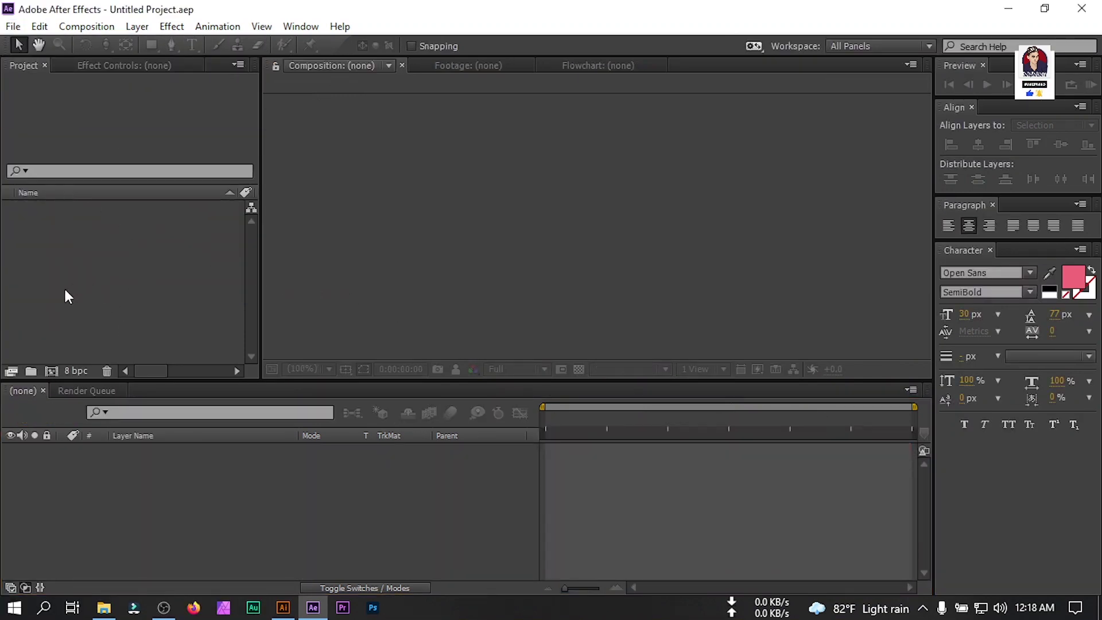
click(51, 371)
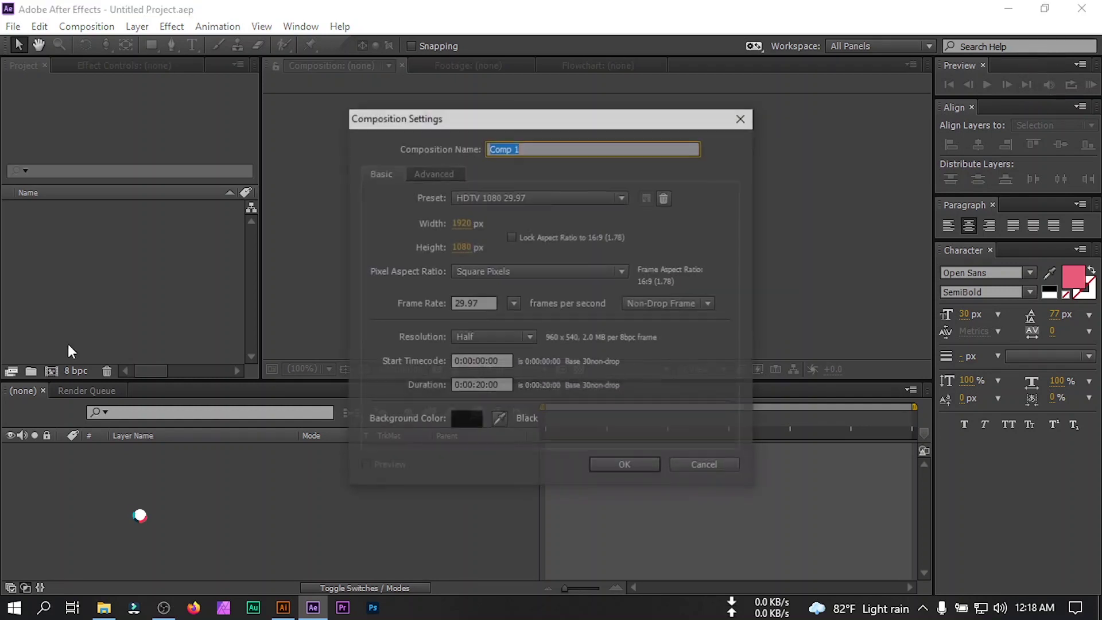
text(main)
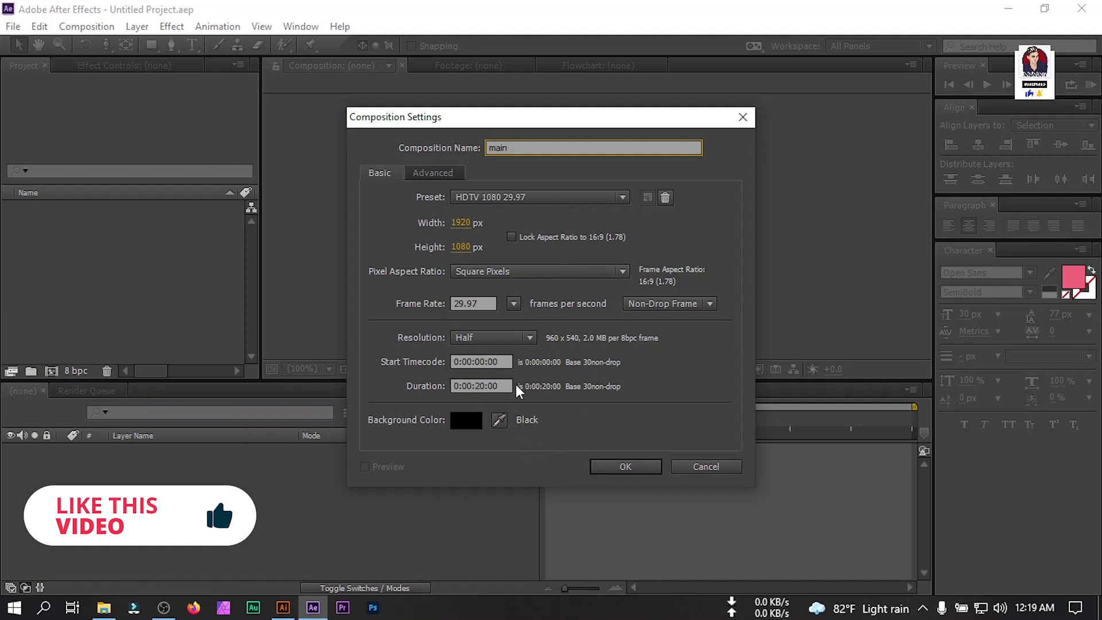
click(630, 468)
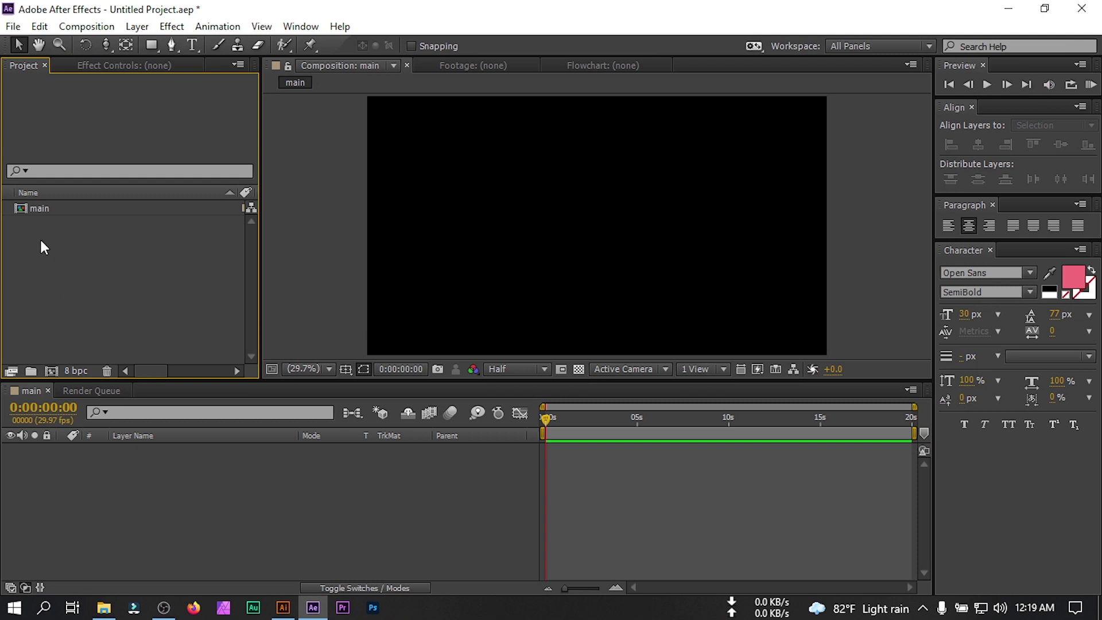
Import the Textures folder from the (footages) folder into the project
click(104, 607)
drag(164, 252, 532, 133)
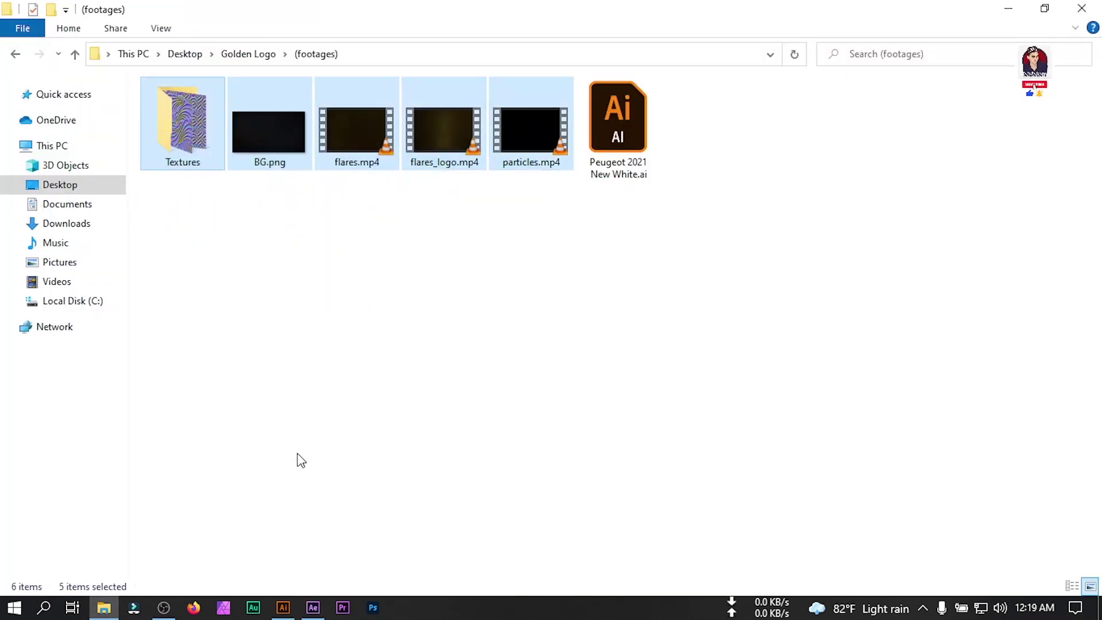
click(290, 610)
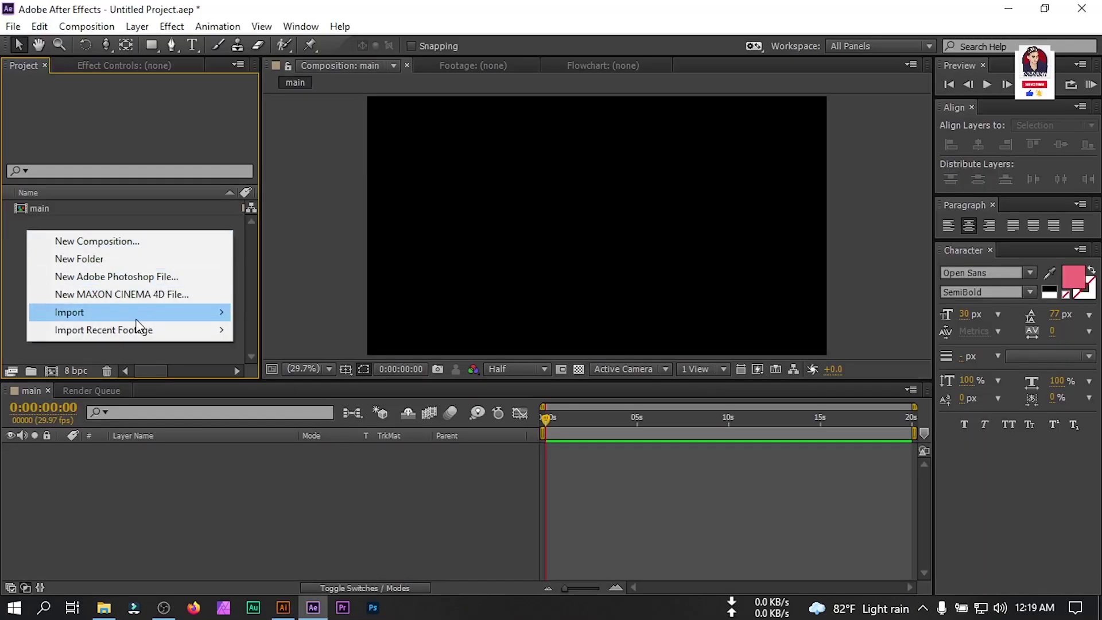
mouse_move(133, 319)
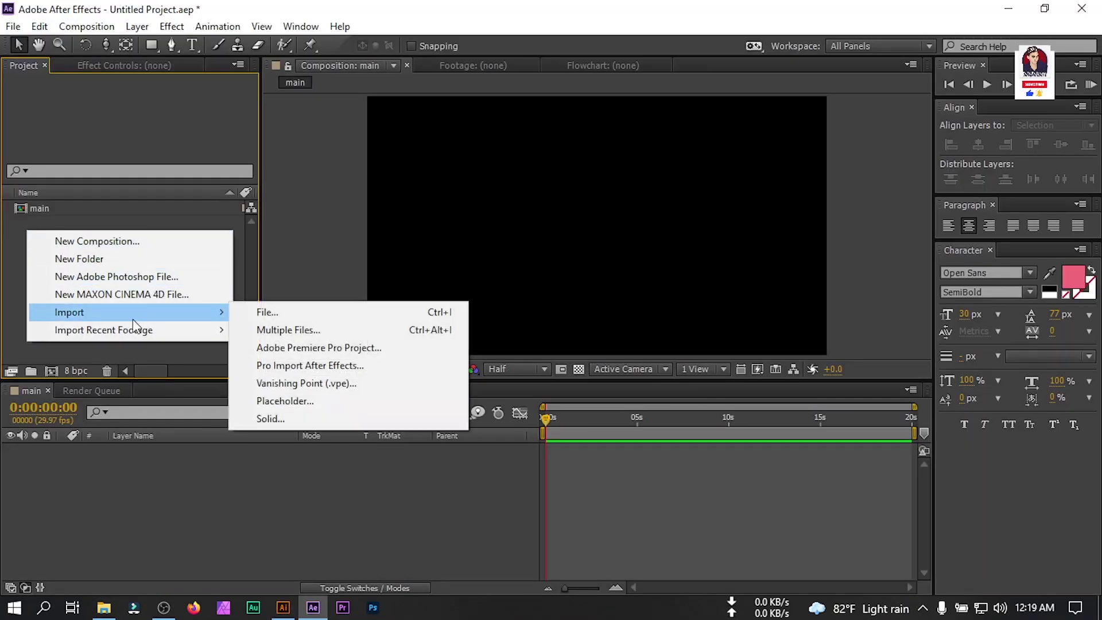
click(280, 317)
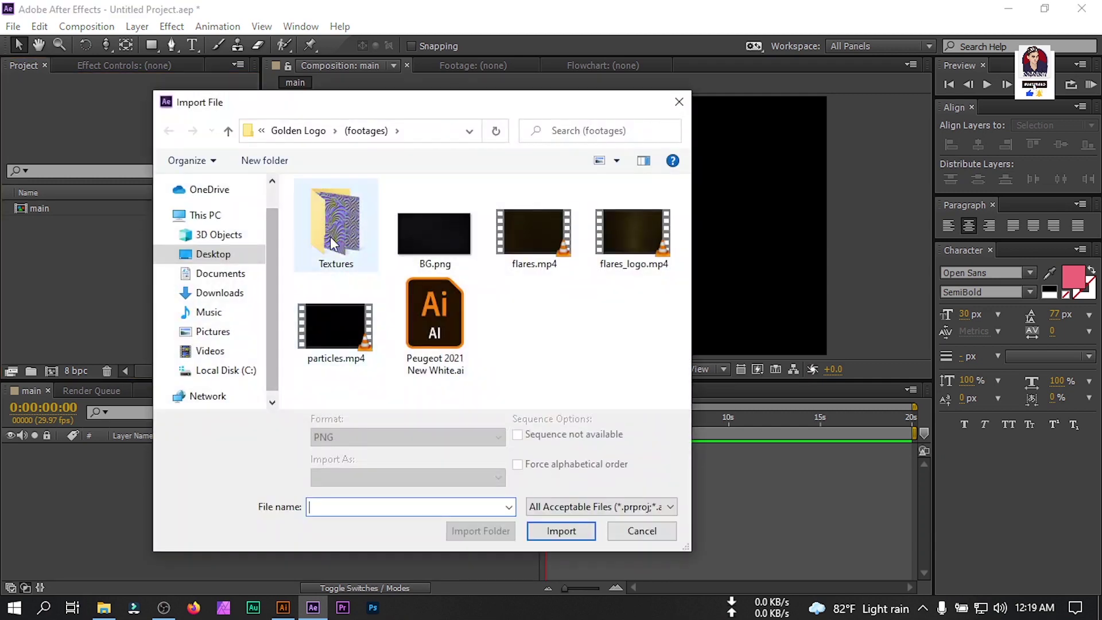
click(325, 235)
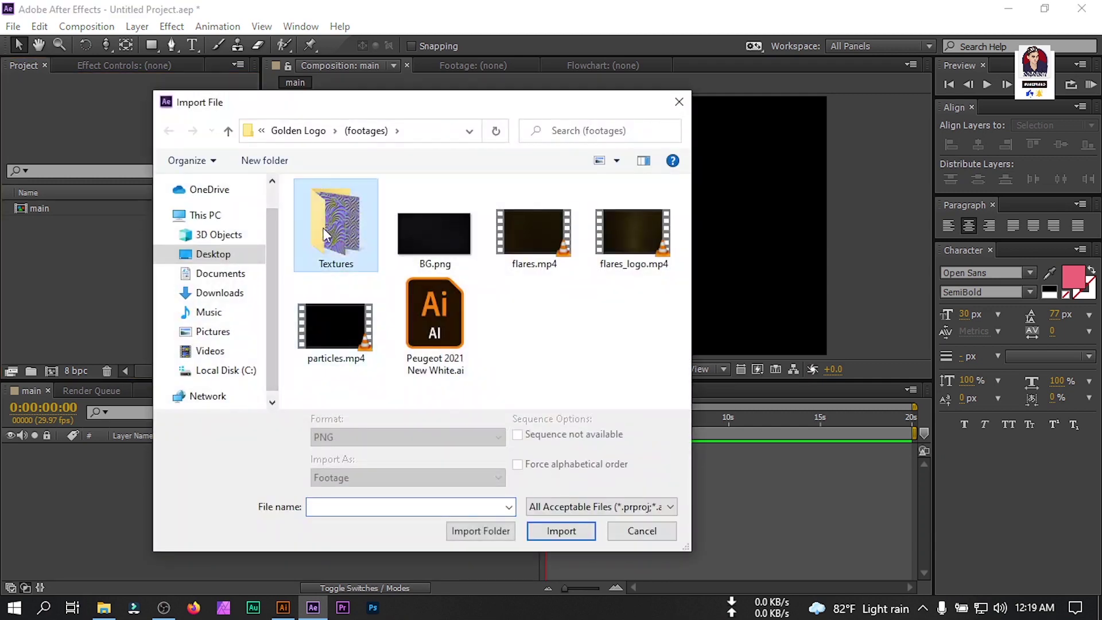
click(497, 531)
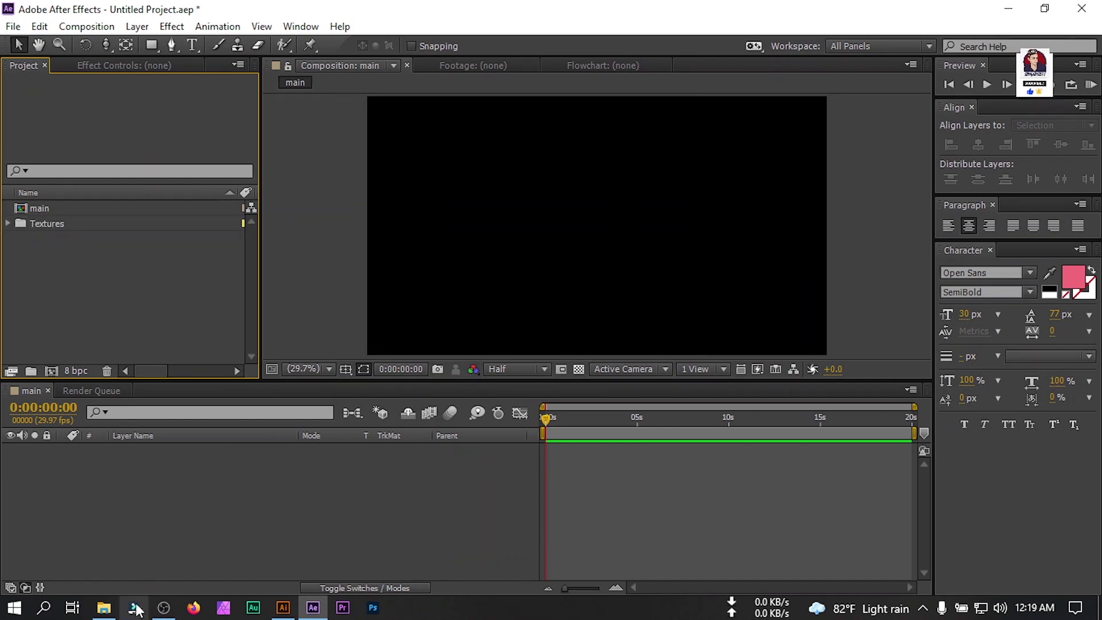
Add BG.png, flares.mp4, flares_logo.mp4 and particles.mp4 from the (footages) folder to the project
click(104, 607)
click(303, 369)
drag(246, 256, 84, 273)
right_click(88, 514)
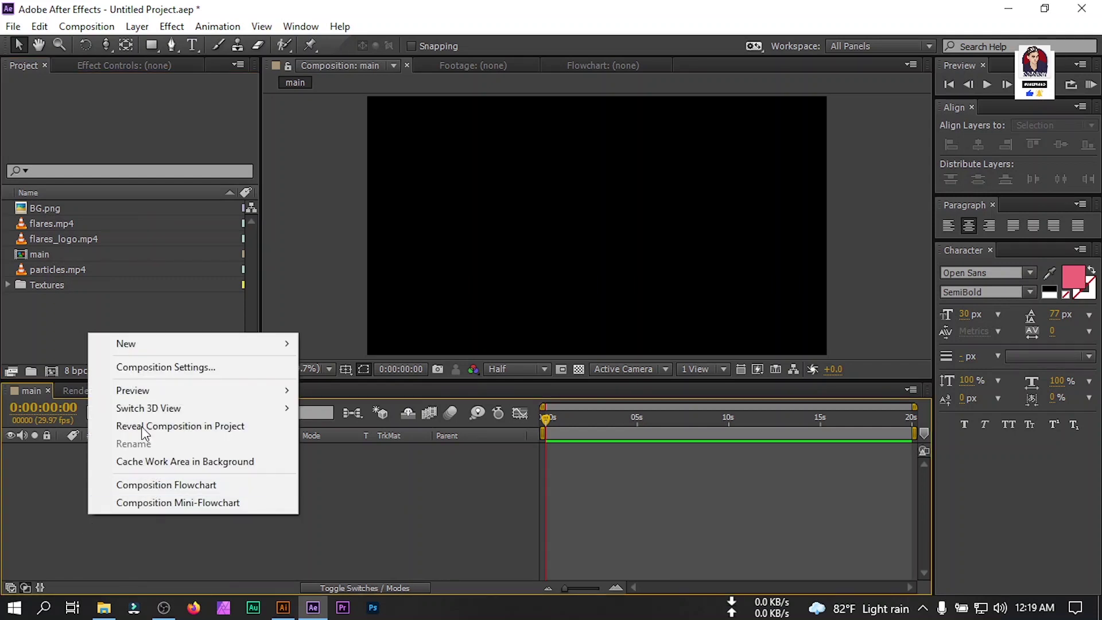
mouse_move(182, 348)
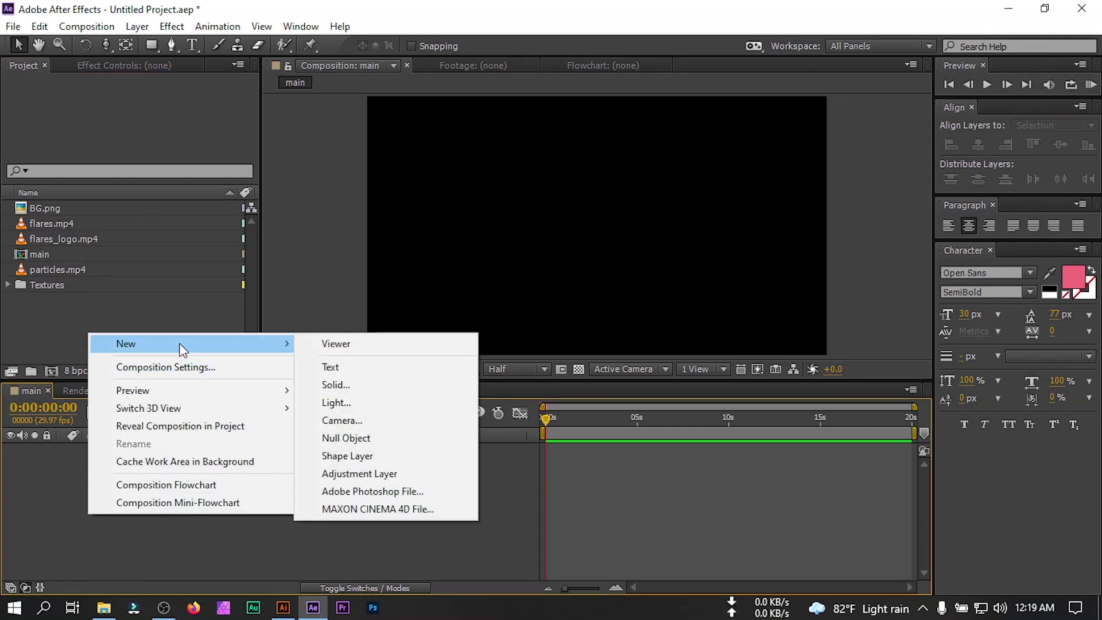
click(44, 298)
Place BG.png in the main composition and pre-compose it as Background, moving all attributes into the new composition
click(50, 210)
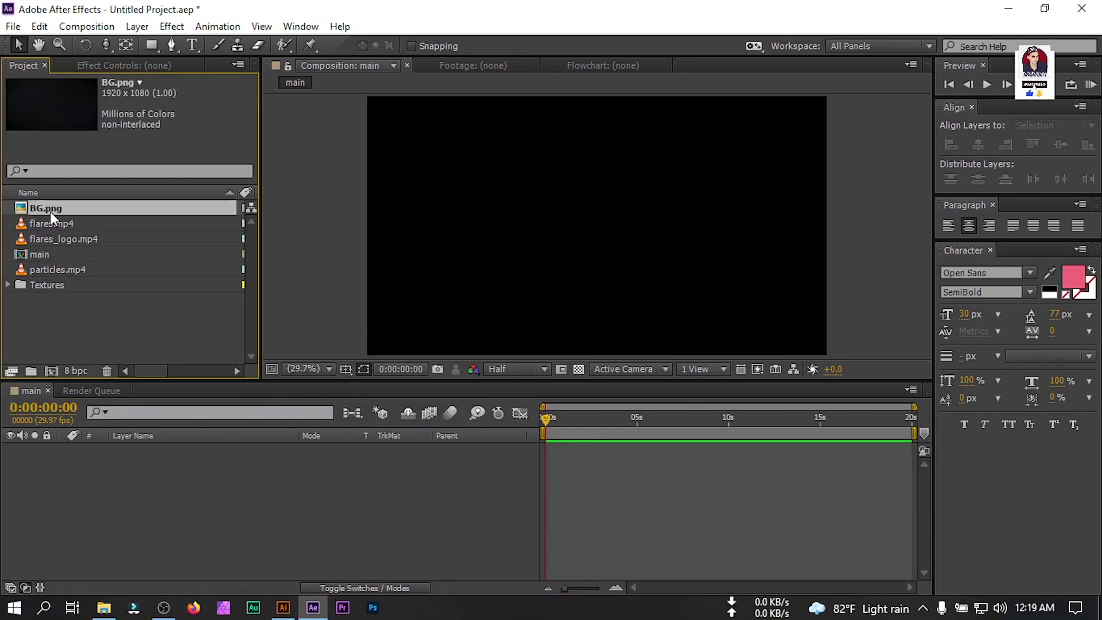
drag(51, 211, 151, 491)
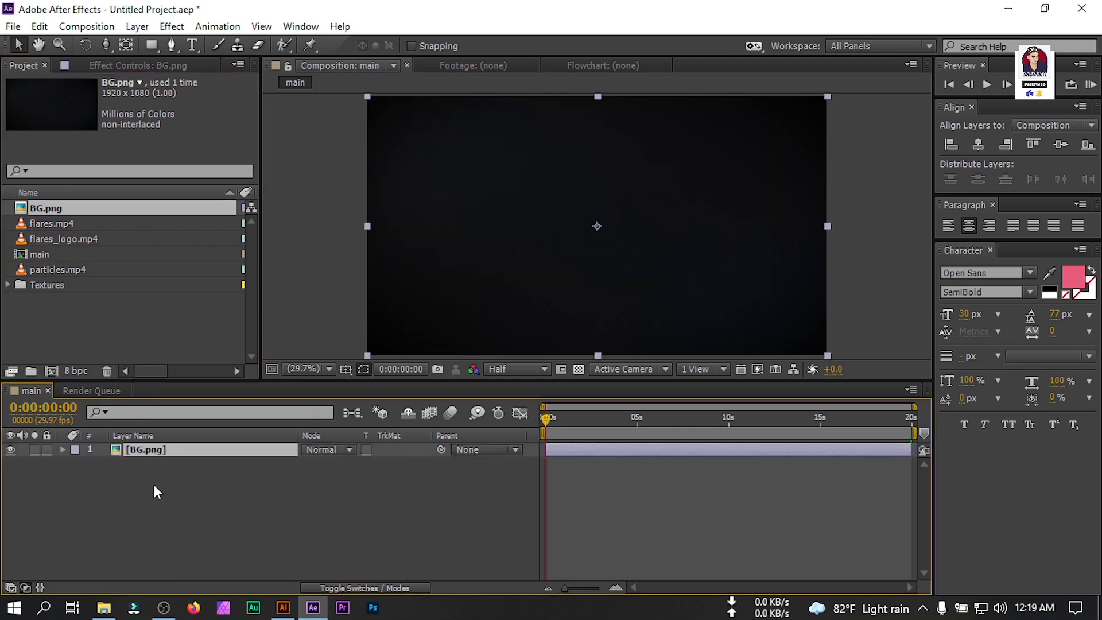
right_click(122, 451)
click(182, 514)
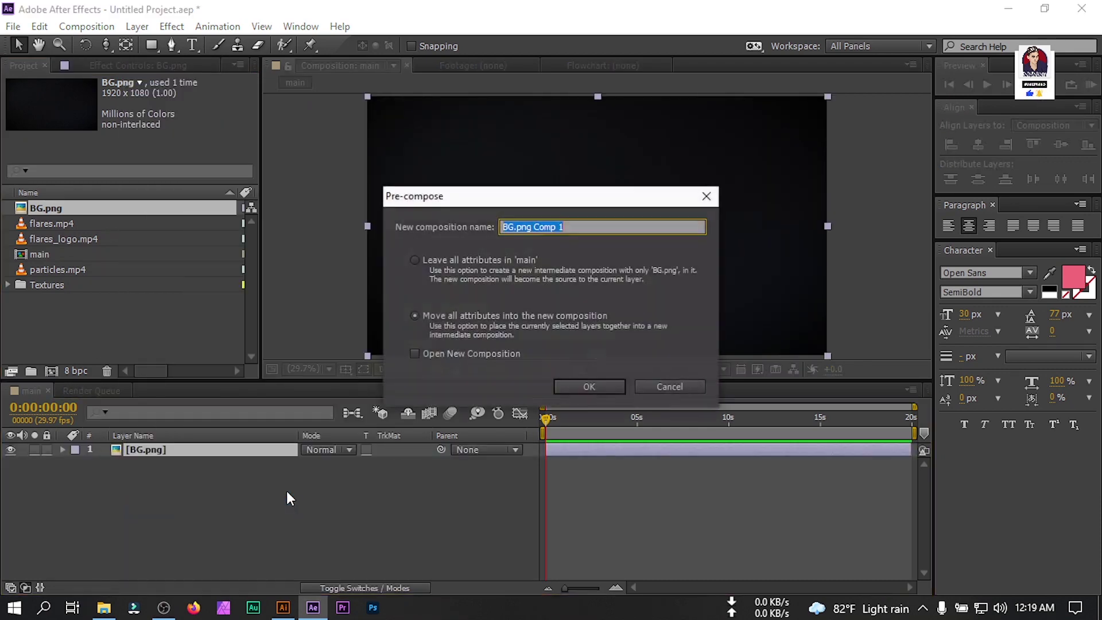
text(Background)
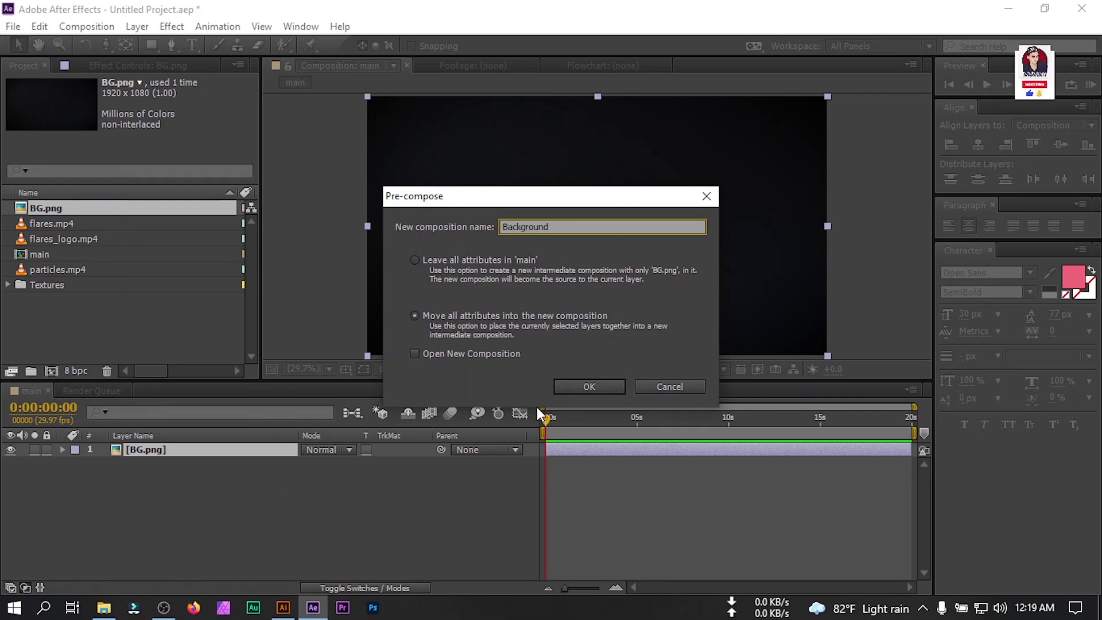
click(589, 386)
click(155, 525)
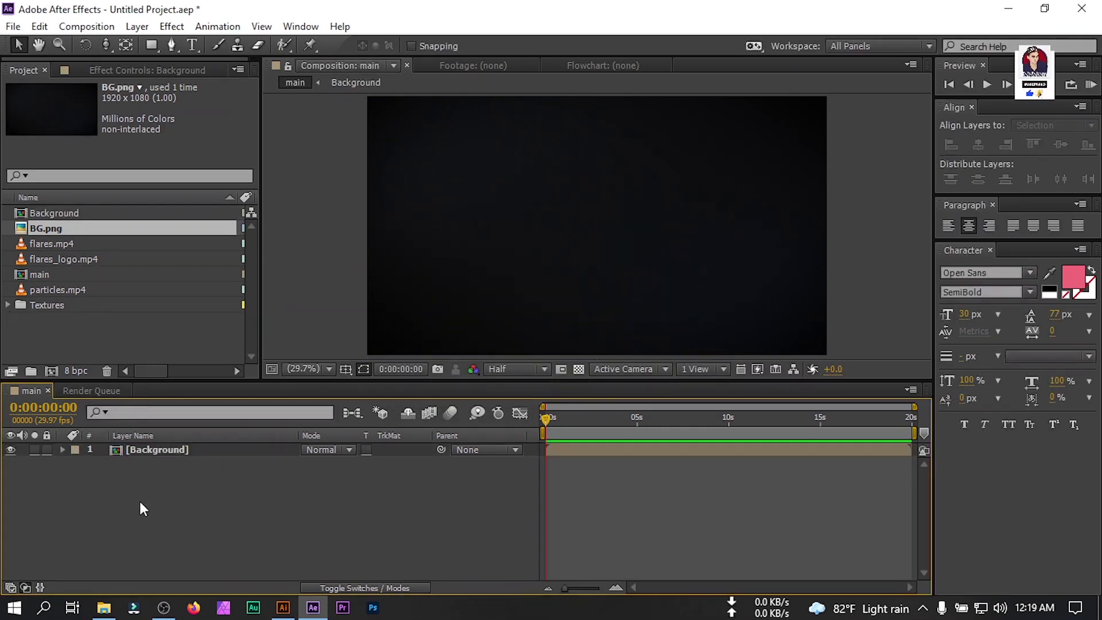
Create a black 1920 x 1080 solid named Shild above the Background layer
right_click(139, 500)
mouse_move(241, 335)
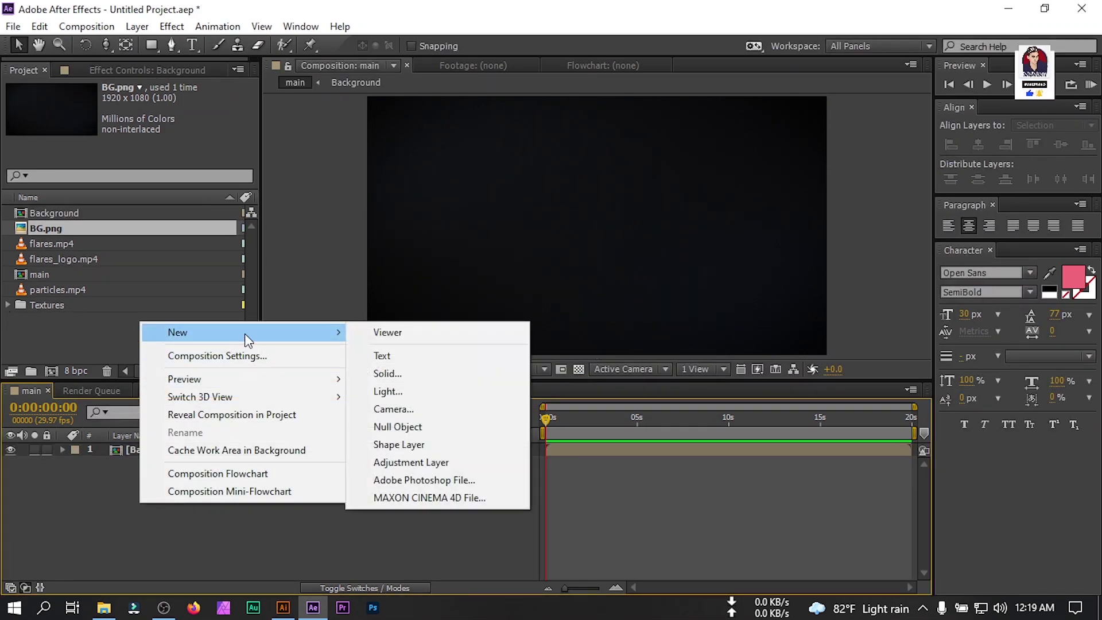
click(411, 373)
text(Shild)
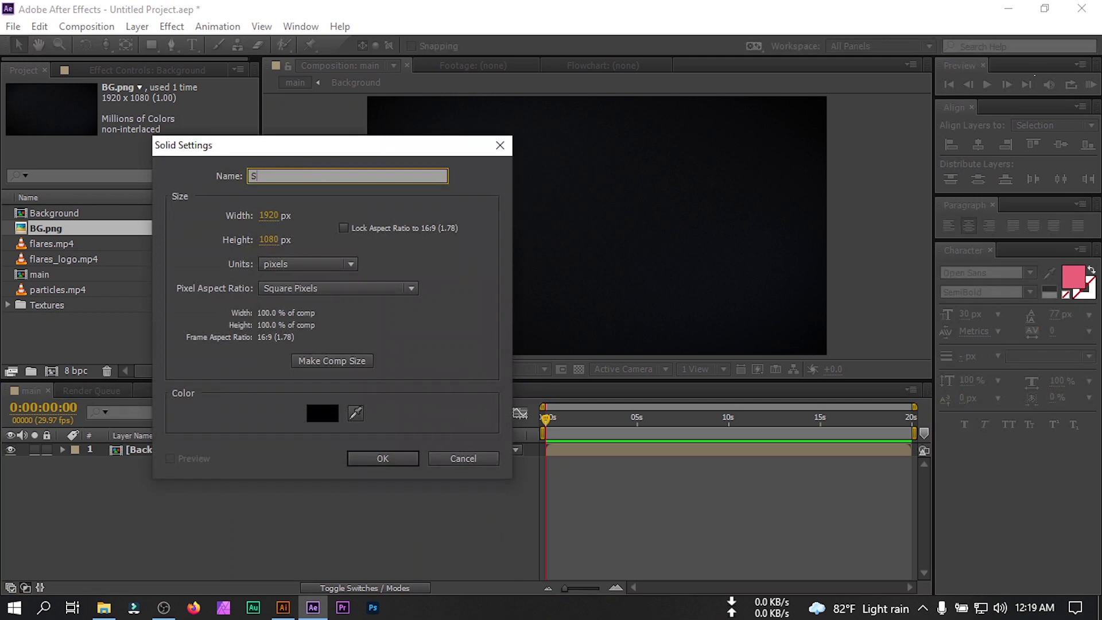
click(393, 457)
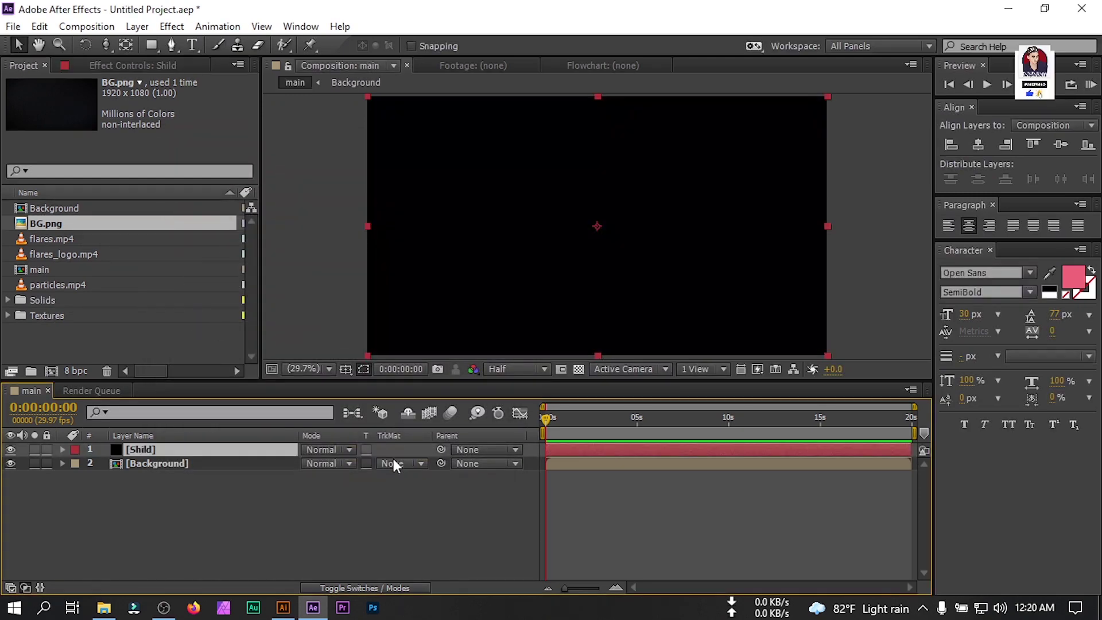
Switch to Illustrator and copy the black outer shield path of the middle Peugeot logo
click(283, 607)
click(340, 337)
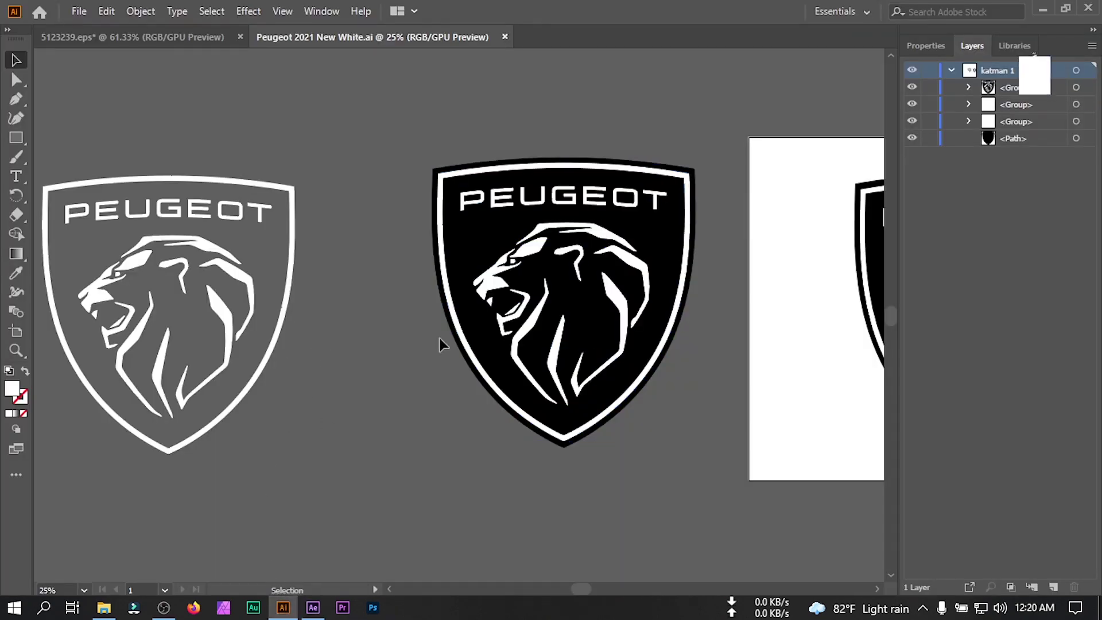
click(457, 327)
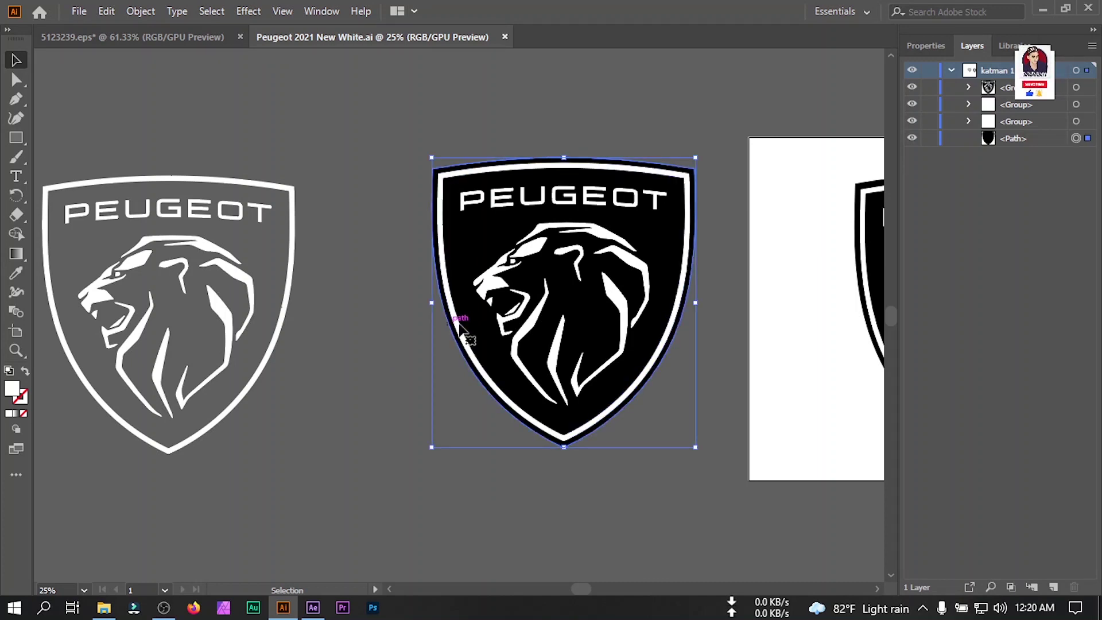
click(106, 11)
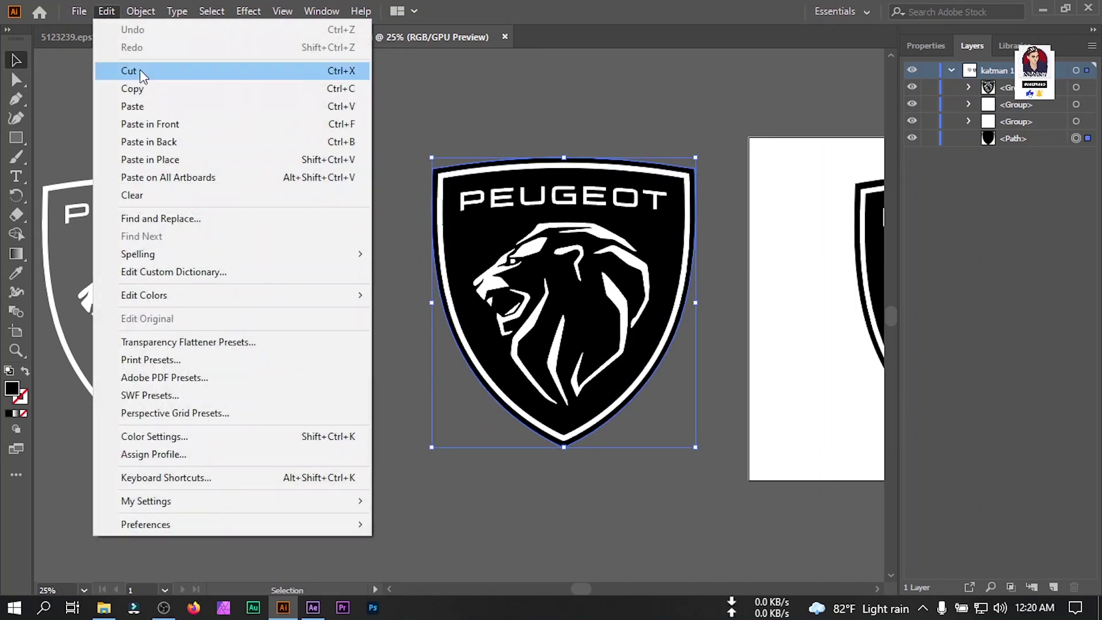
click(143, 86)
Return to After Effects and paste the copied shield path as a mask on the Shild solid
click(313, 607)
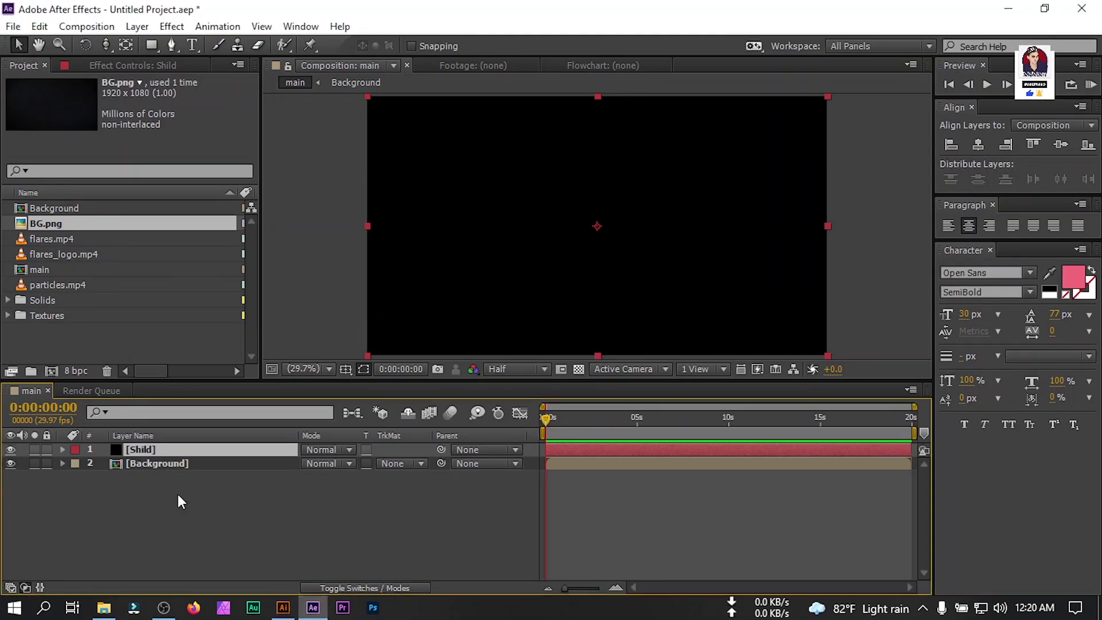
click(40, 27)
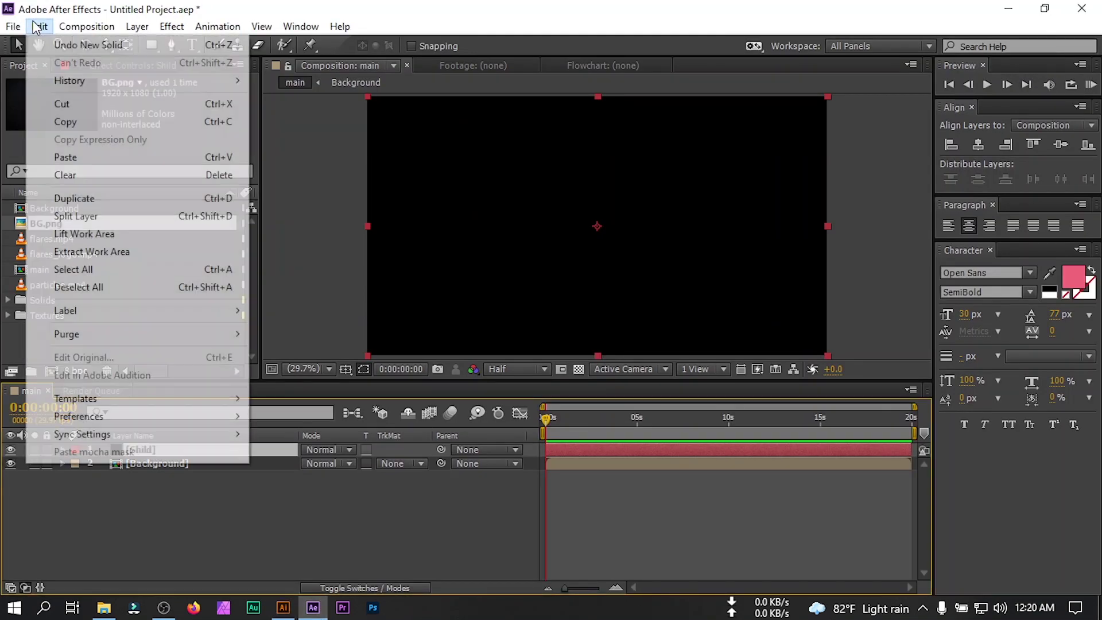
click(88, 157)
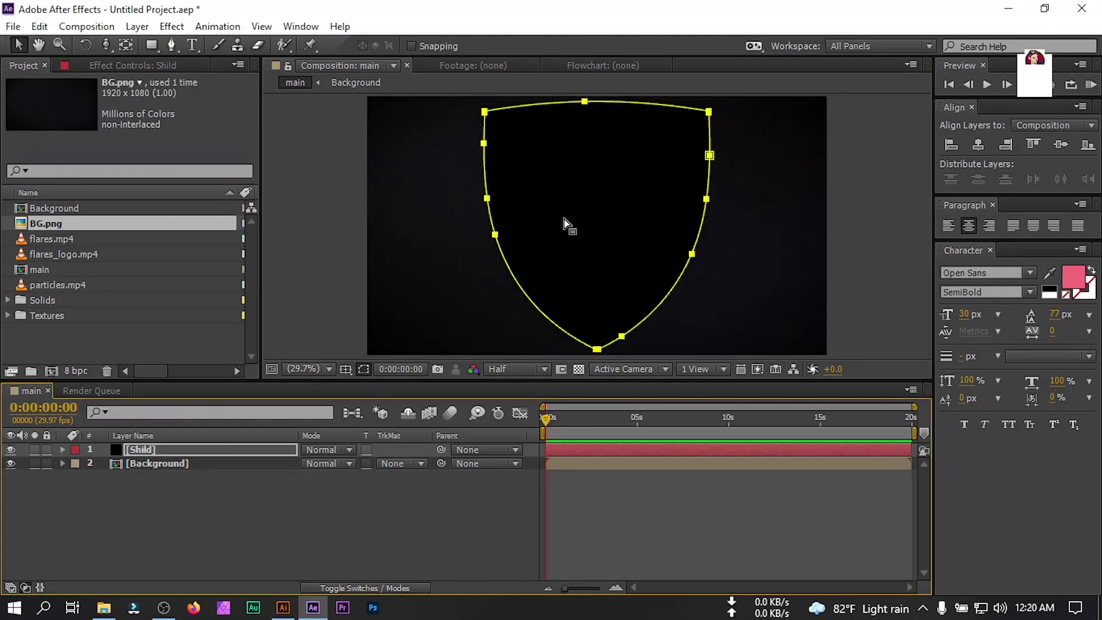
Set the Shild layer's scale to 75%
click(151, 447)
key(s)
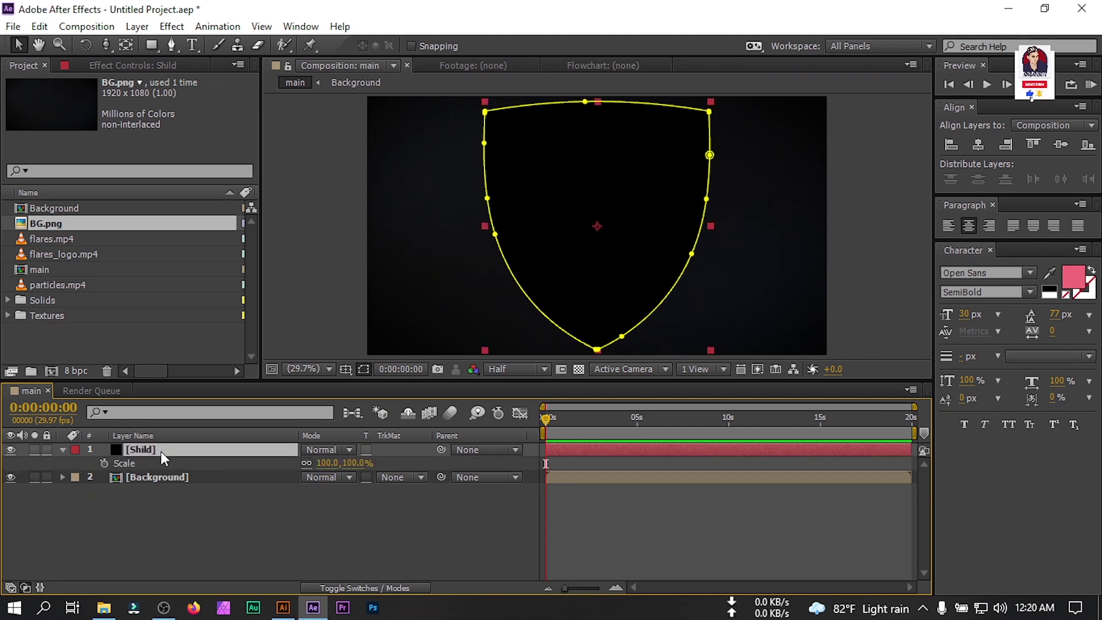
click(331, 463)
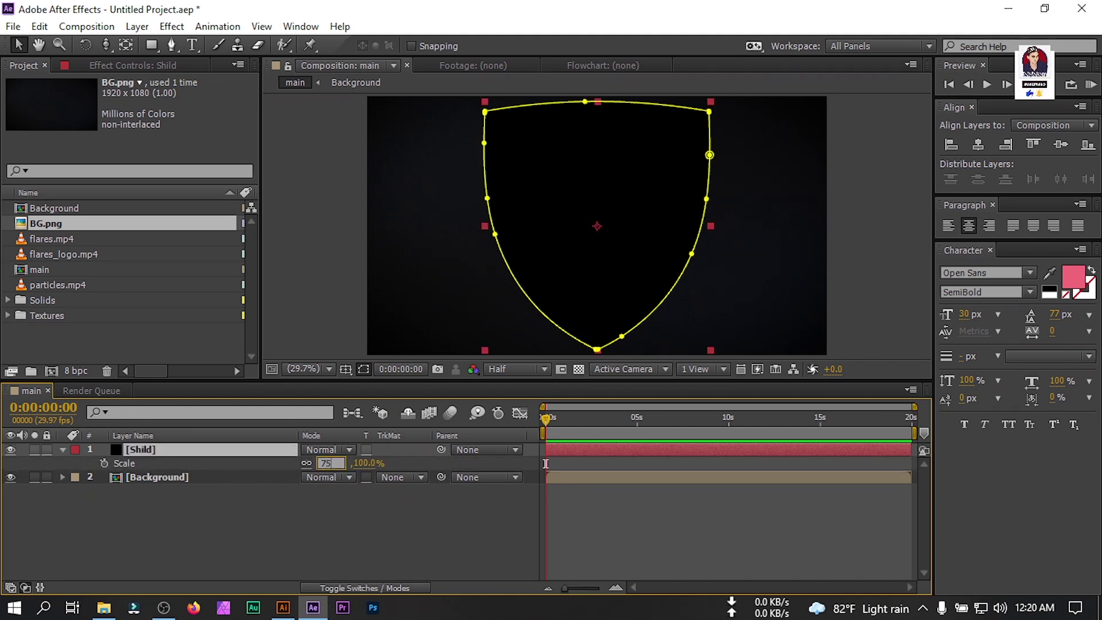
text(75)
key(Return)
Collapse the Shild layer's properties and hide the layer
click(118, 497)
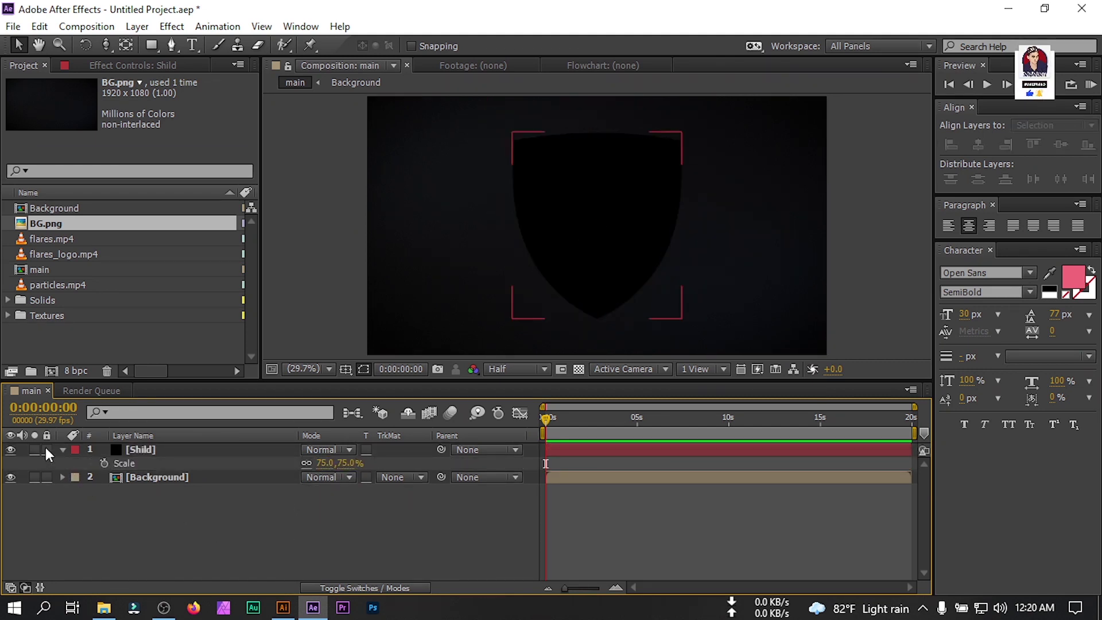
click(62, 450)
click(12, 450)
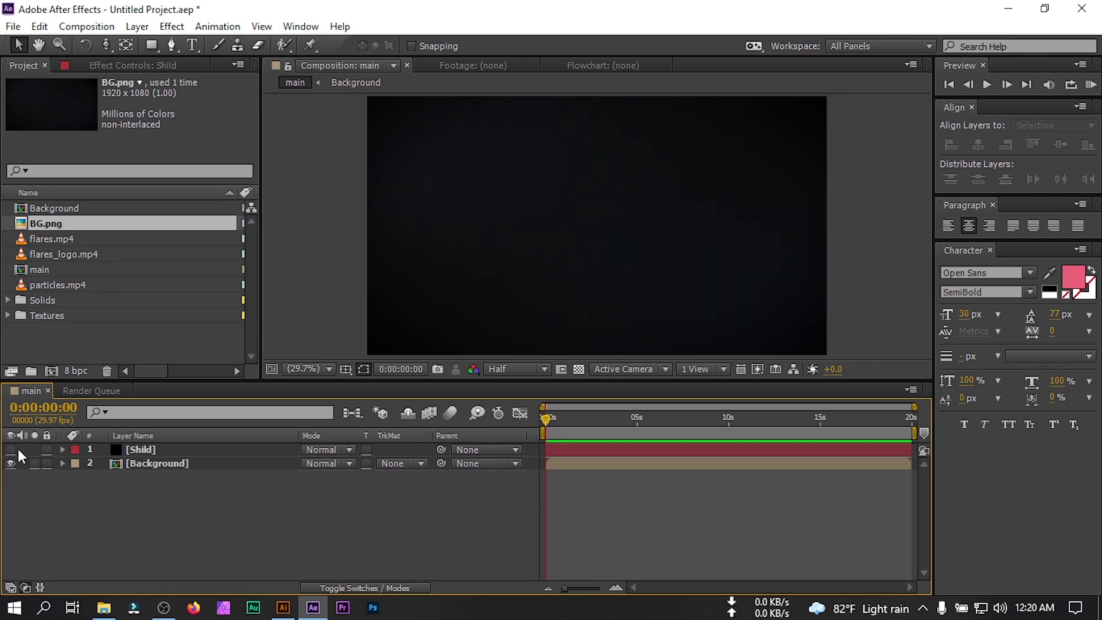
click(153, 451)
click(138, 494)
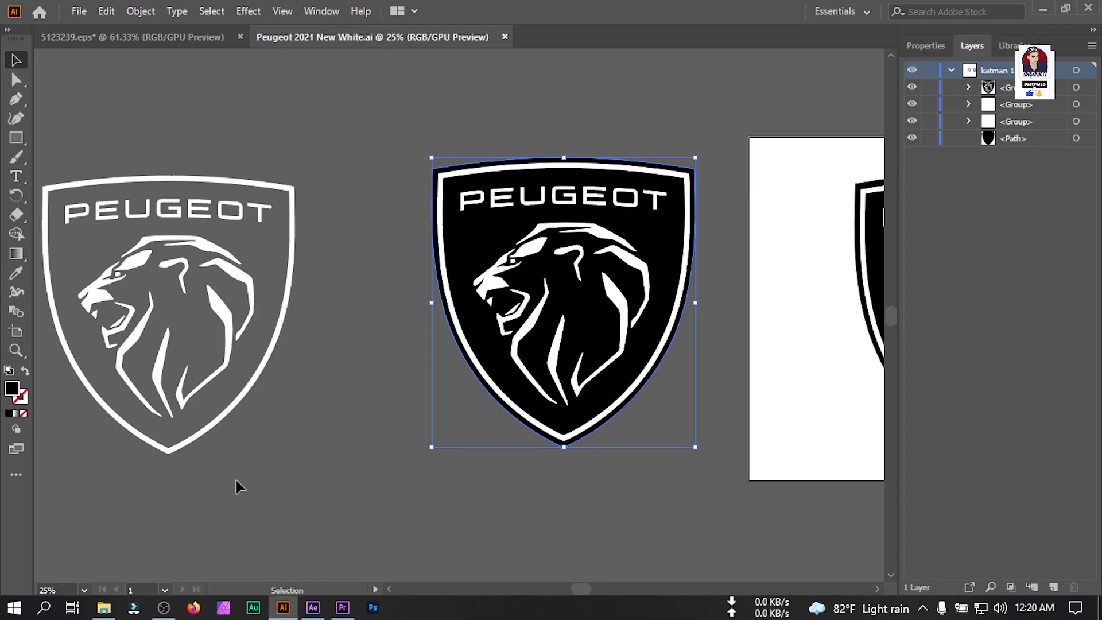
In Illustrator, copy the white group with border, lettering and lion from the middle Peugeot logo, and return to After Effects
click(240, 487)
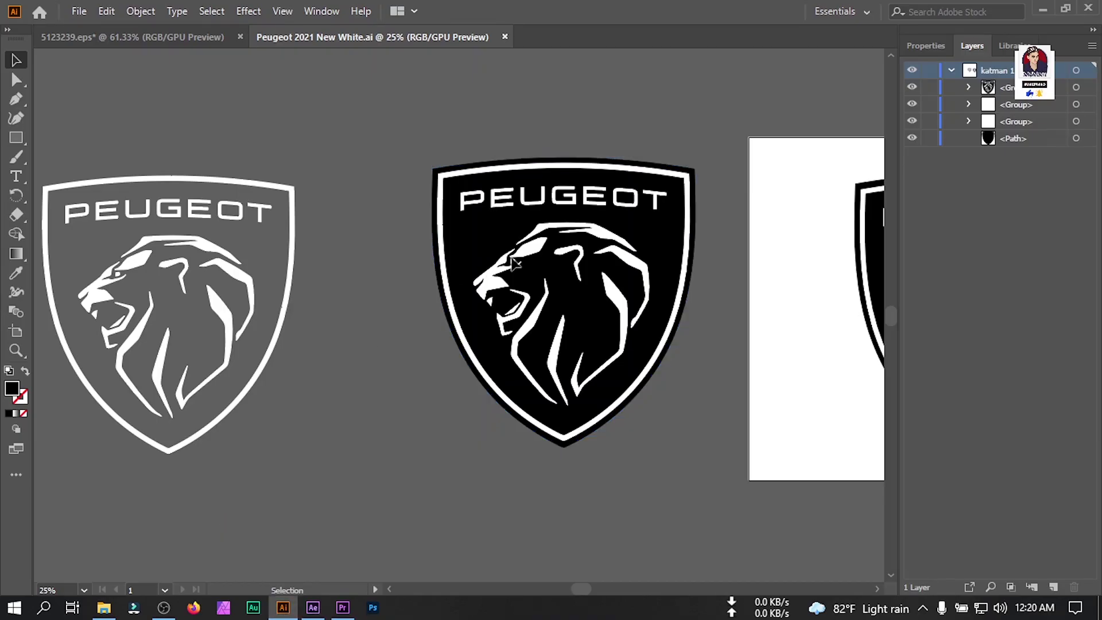
click(510, 269)
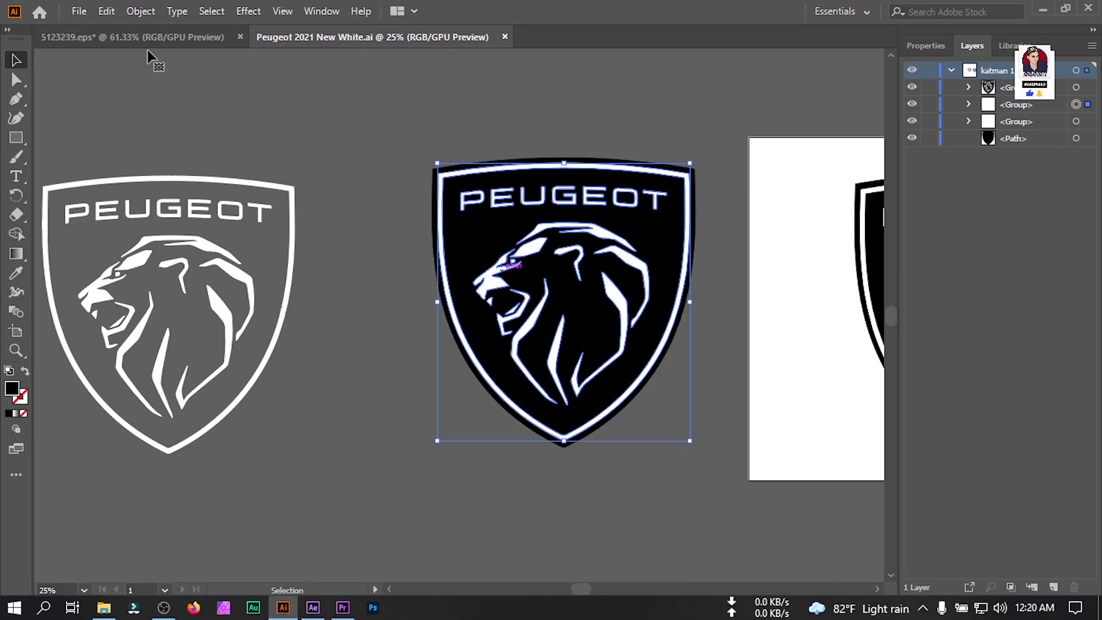
click(107, 13)
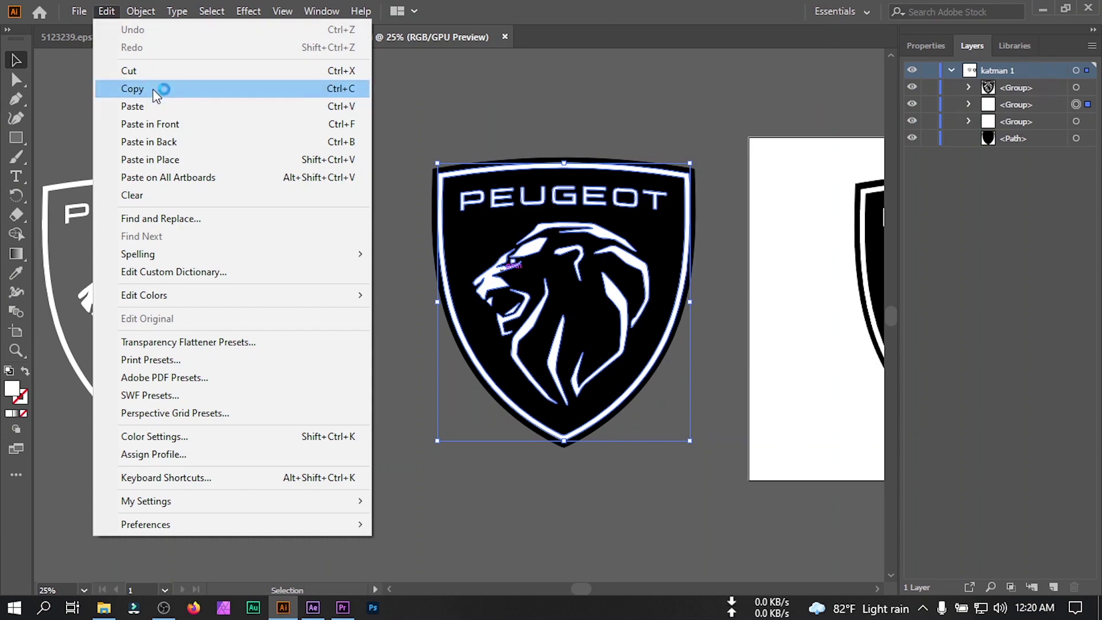
click(157, 93)
click(313, 607)
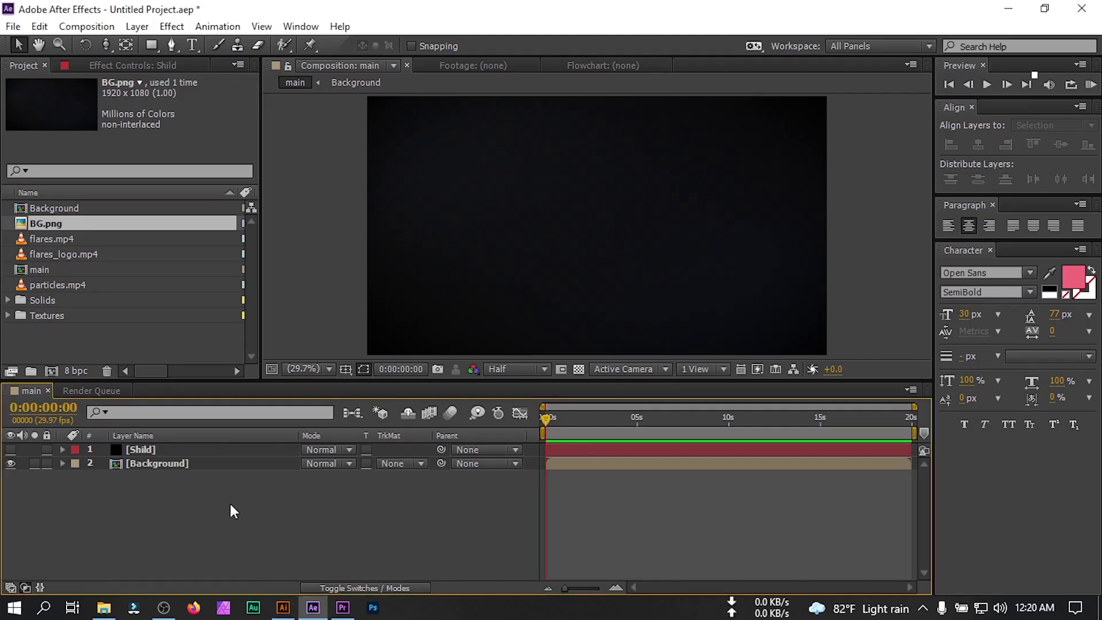
Create a composition-size black solid named Logo mask and paste the copied Peugeot logo paths onto it as masks
right_click(142, 490)
mouse_move(236, 321)
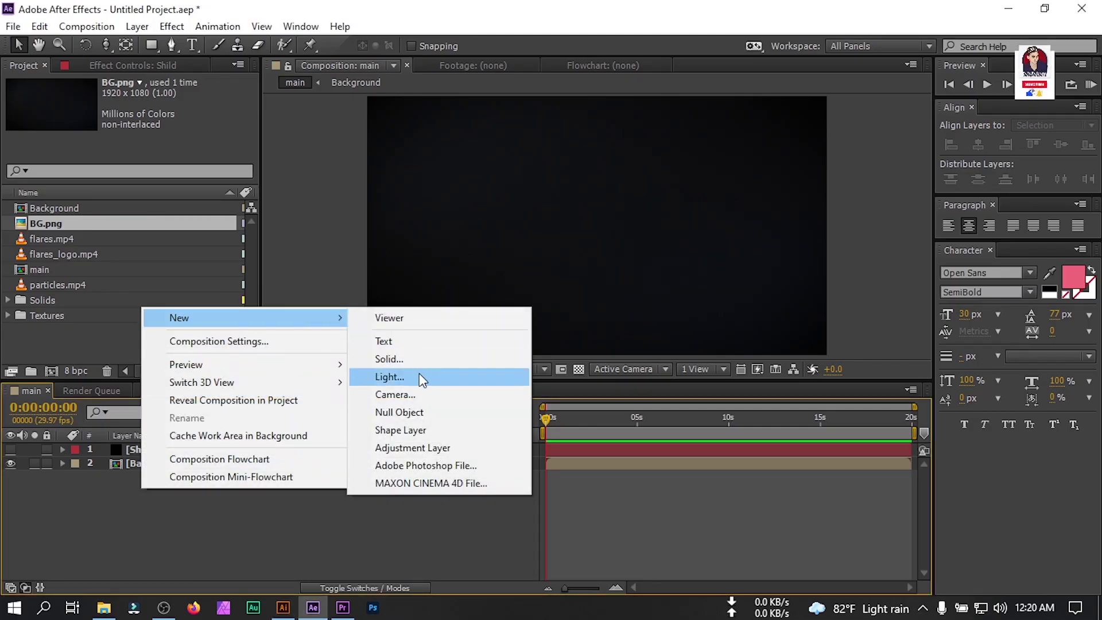
click(418, 357)
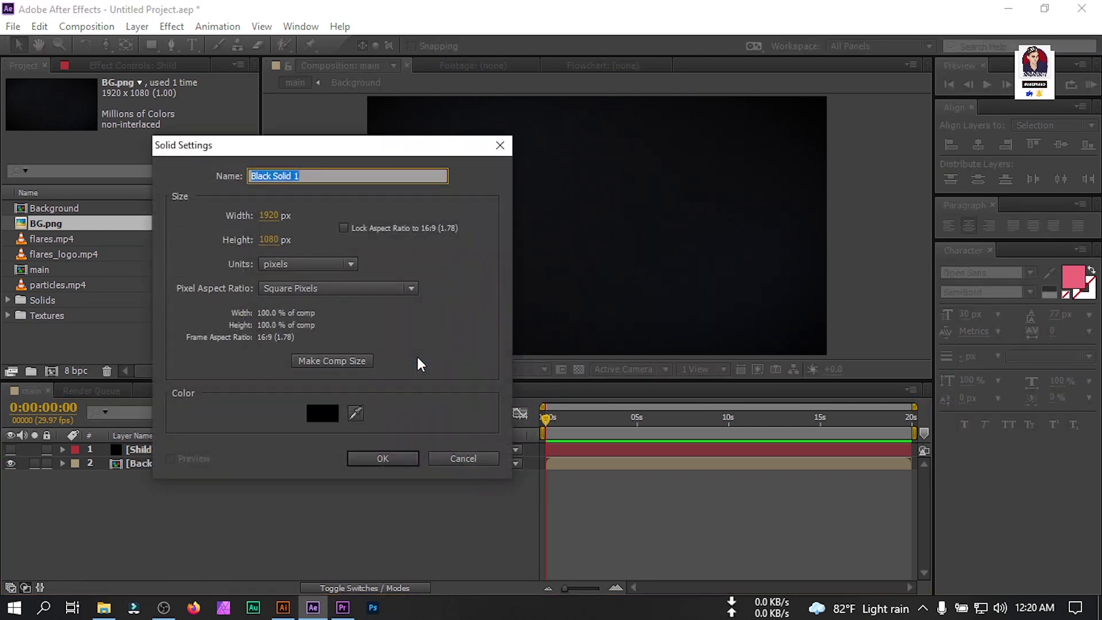
text(Logo mask)
click(369, 464)
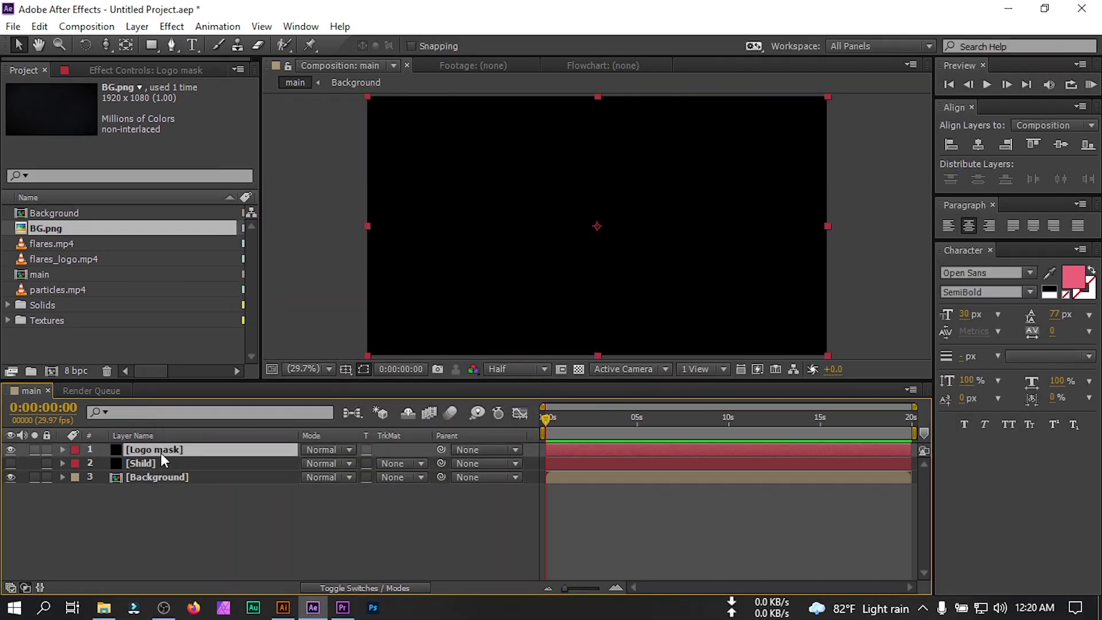
click(39, 26)
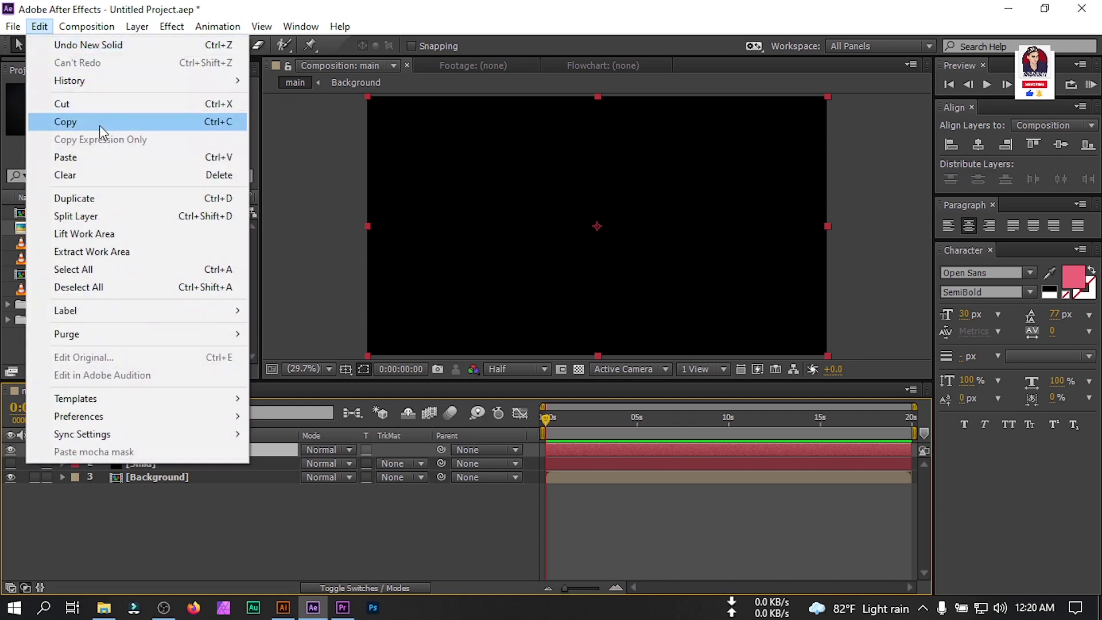
click(85, 157)
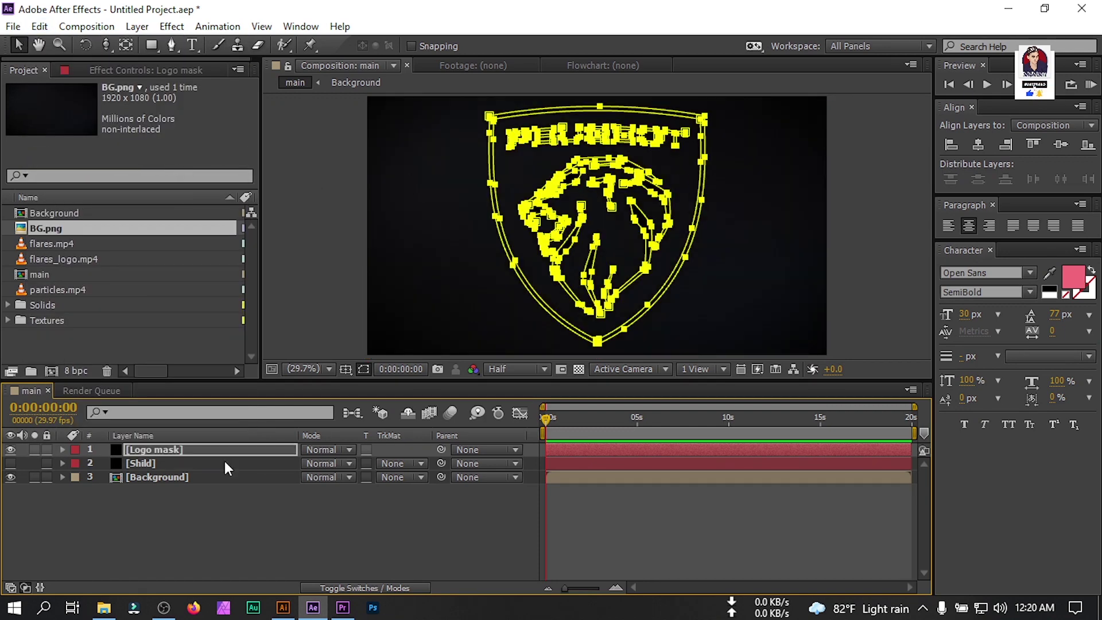
Set the Logo mask layer's scale to 75%, collapse its properties and hide the layer
key(s)
click(337, 466)
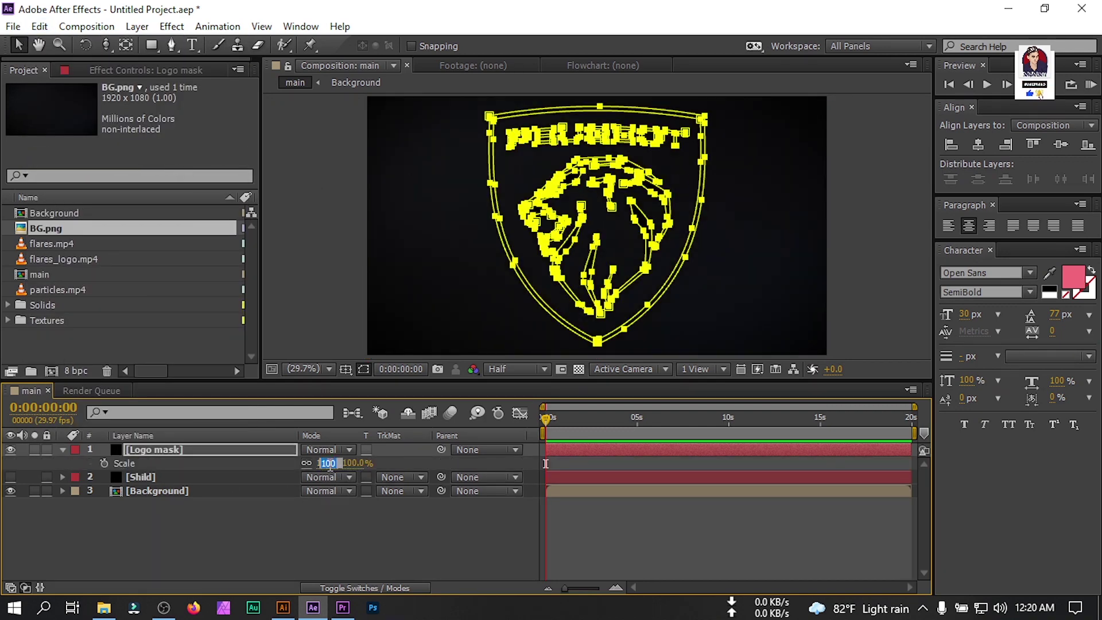
text(75)
key(Return)
key(s)
key(F2)
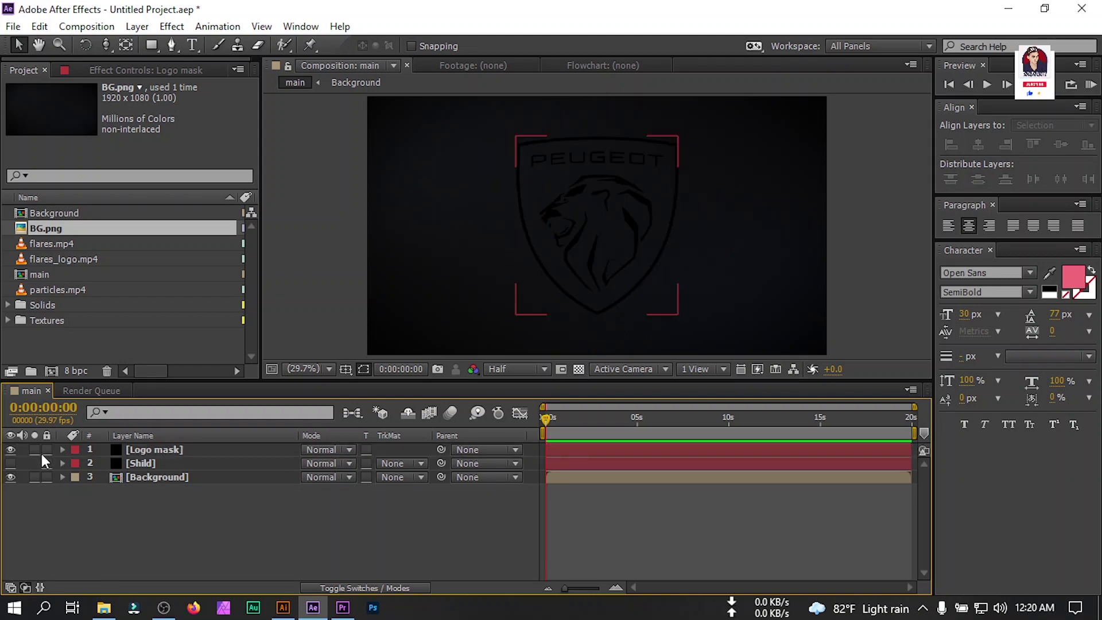
click(10, 450)
Create a 1920 x 1080 px black solid named Element 3D in the main composition
right_click(136, 510)
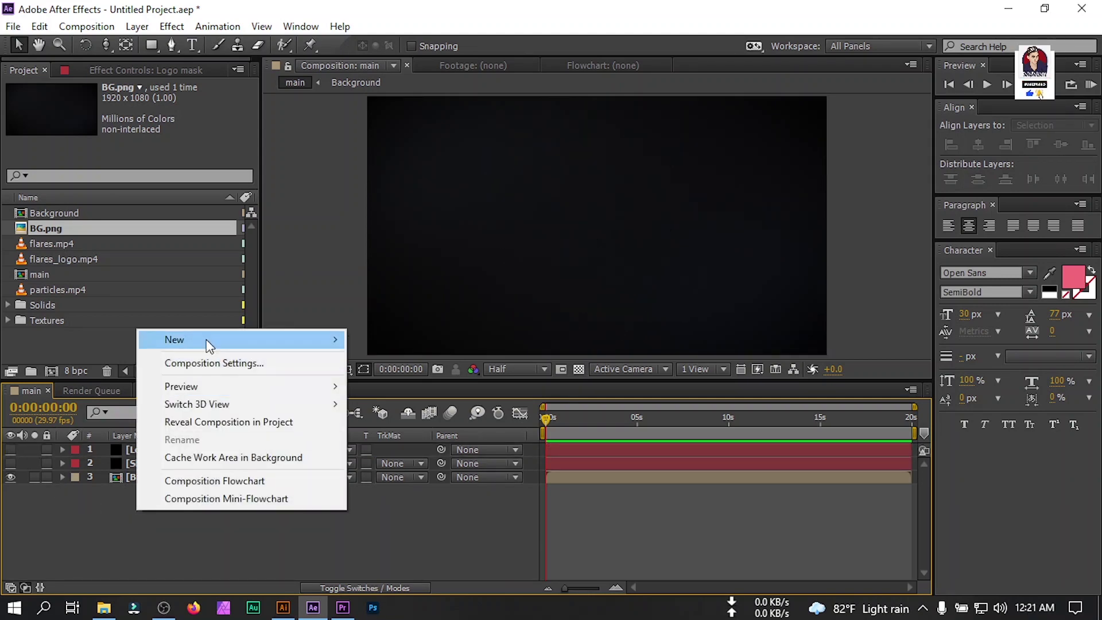
mouse_move(209, 346)
click(414, 381)
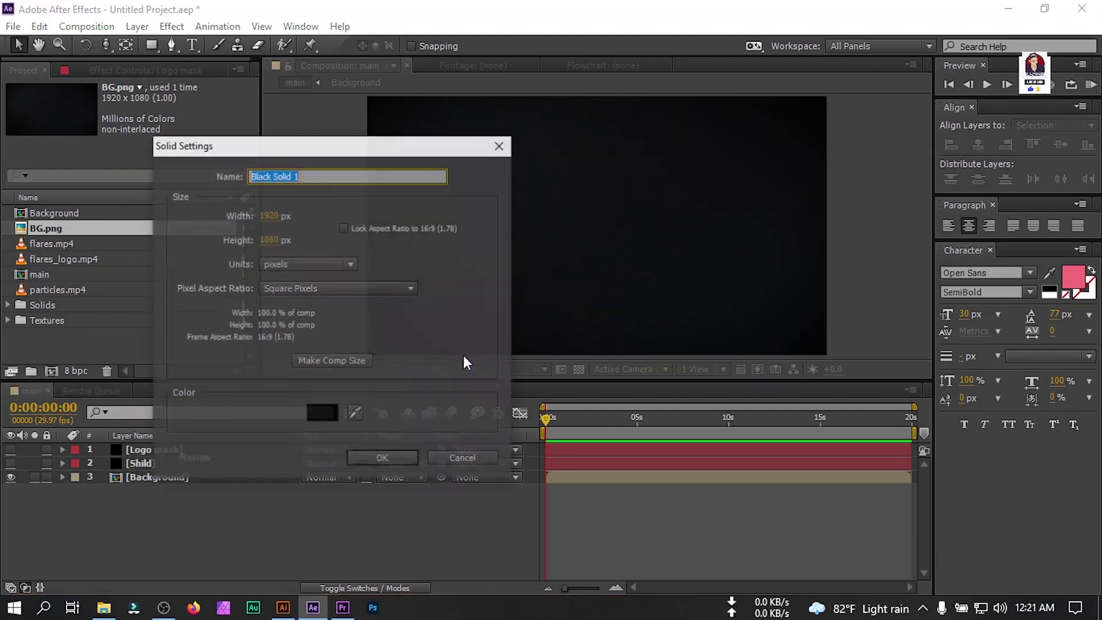
text(Ele)
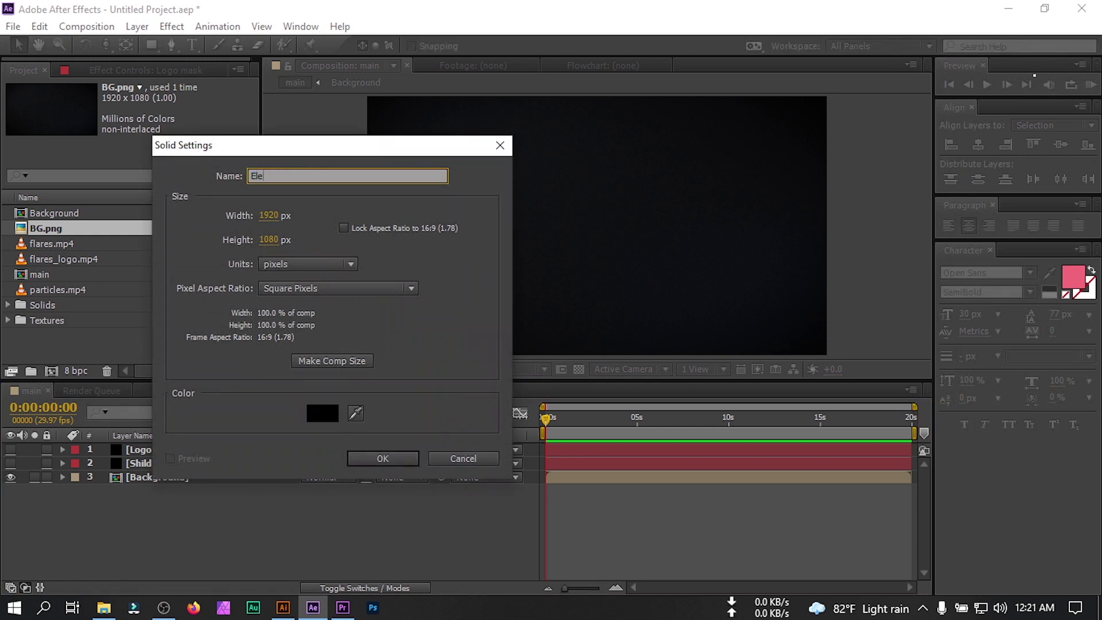
text(ment 3D)
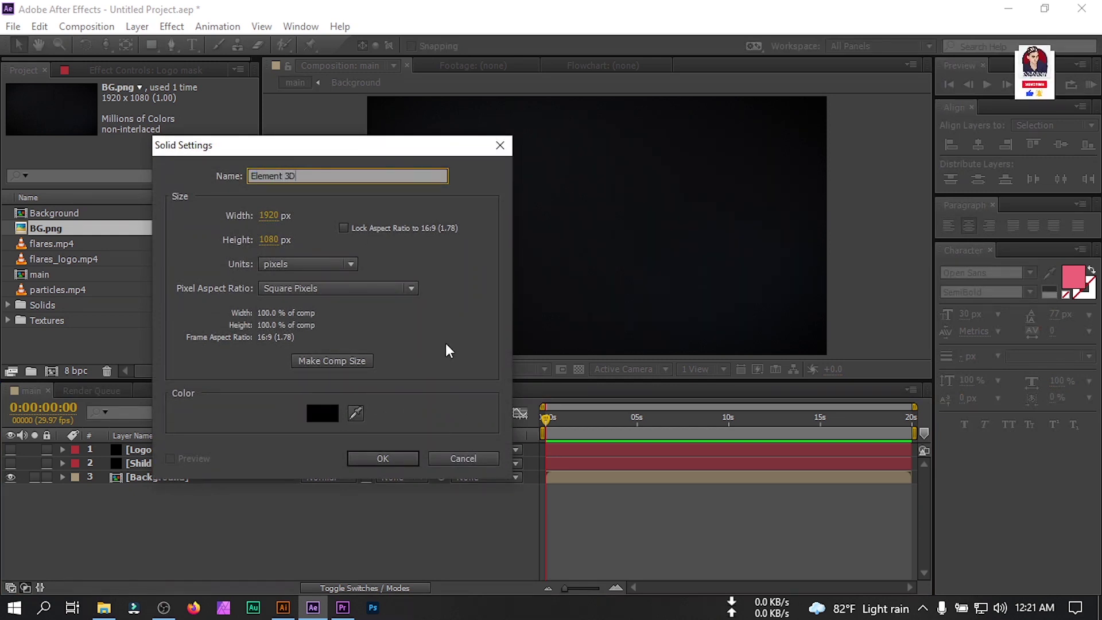
click(383, 458)
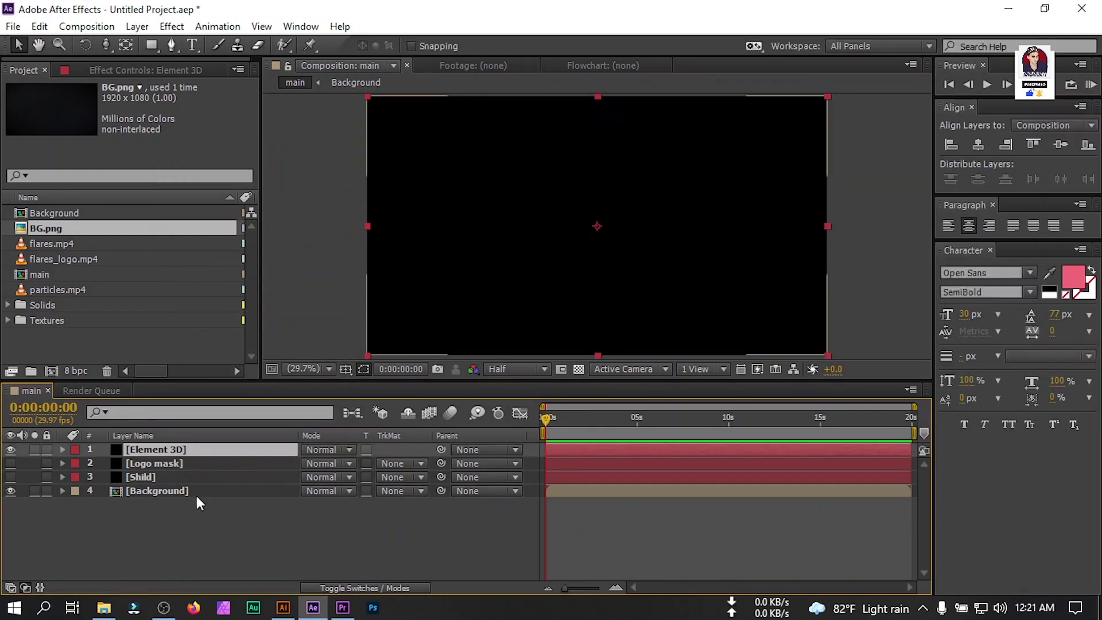
Add all the pattern images from the Textures folder, Patterns (1).png through Patterns Normal (5) Black.jpg, to the main composition below the Background layer
click(8, 321)
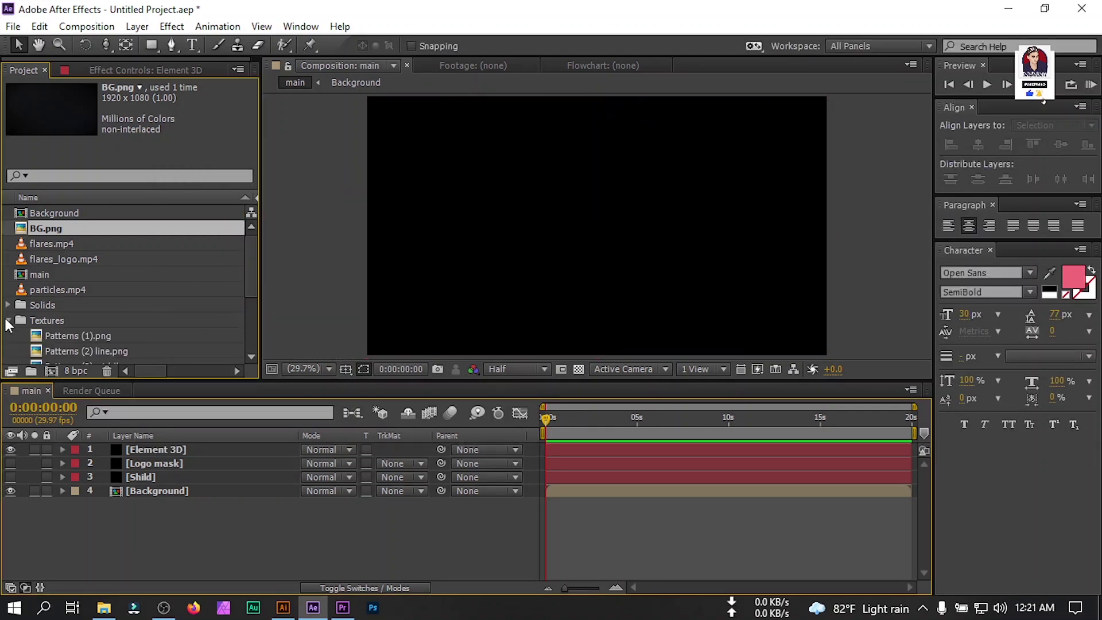
scroll(90, 285, down, 3)
click(80, 229)
scroll(105, 273, down, 1)
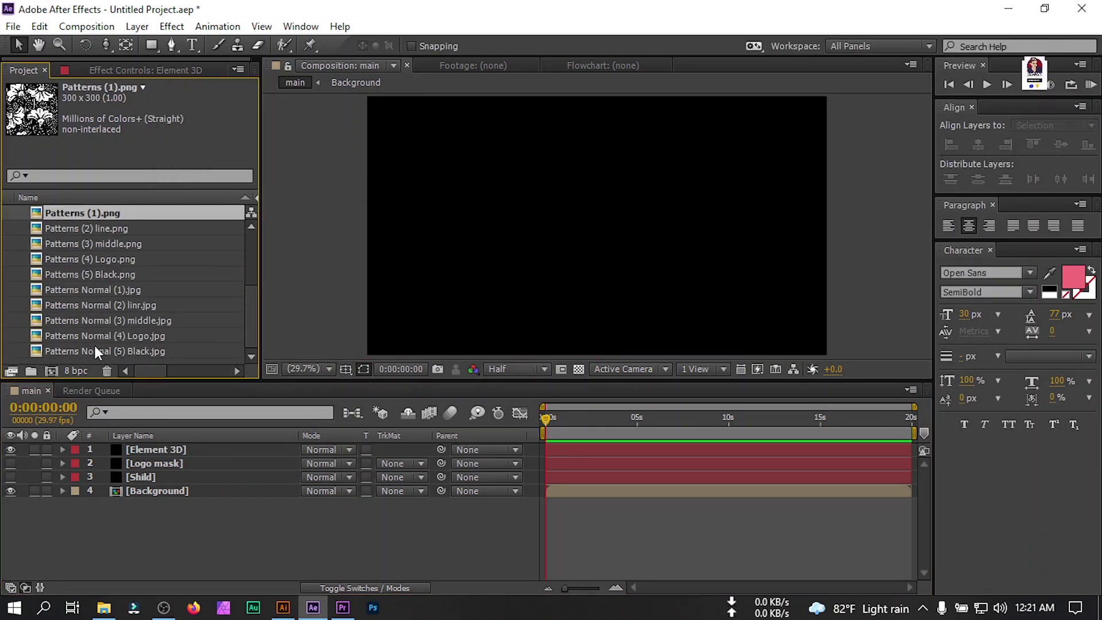
shift+click(83, 353)
drag(85, 216, 109, 505)
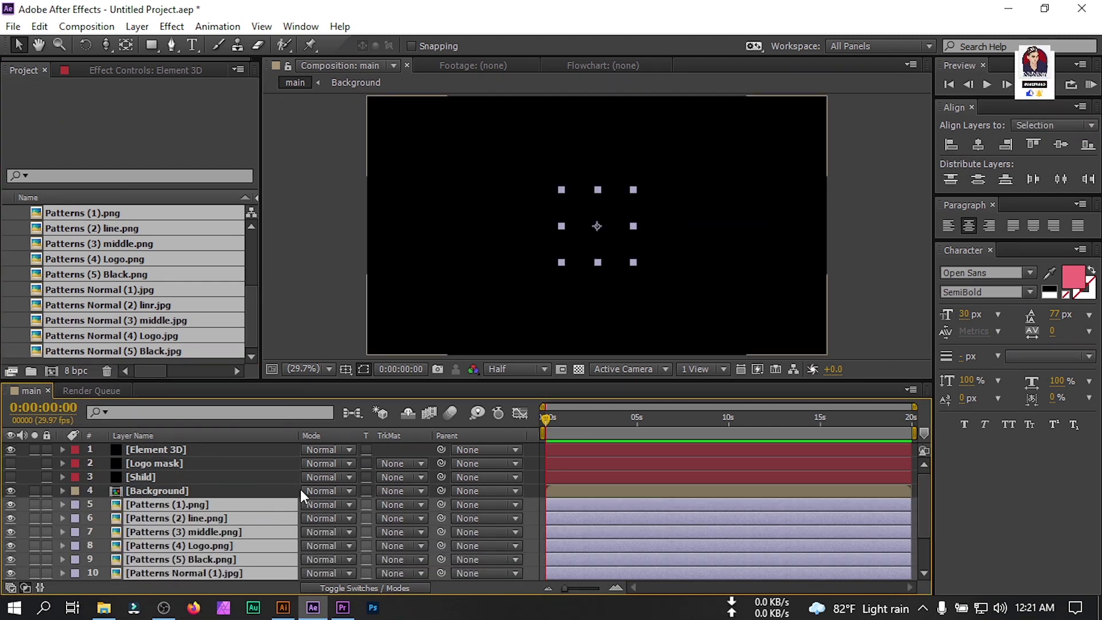
Mark all the pattern texture layers as shy and hide shy layers from the timeline
key(F4)
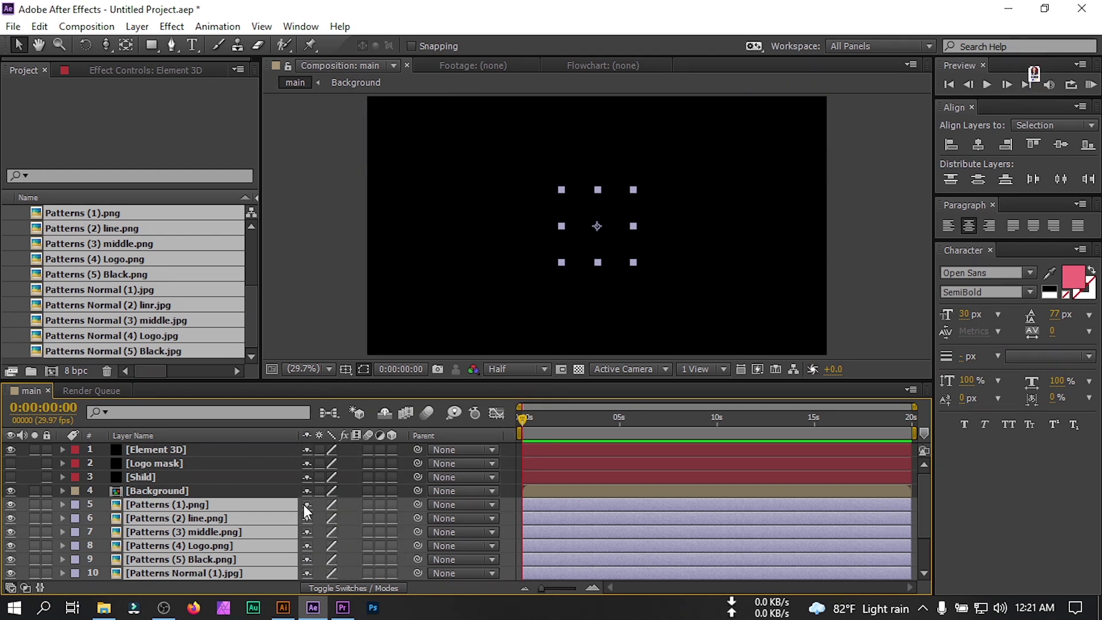
click(304, 505)
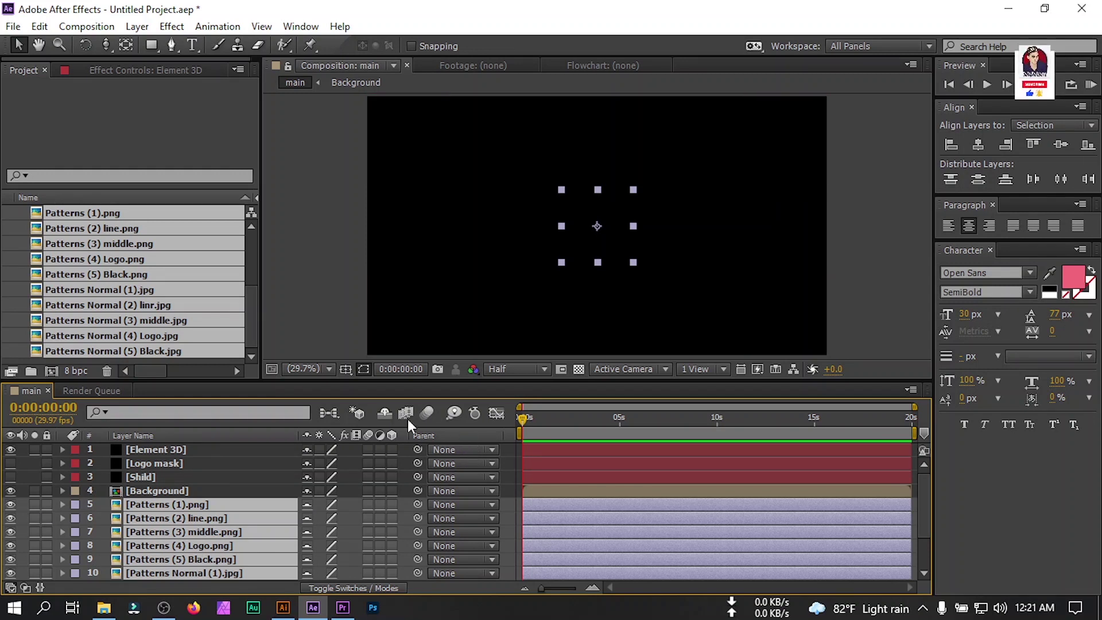
click(383, 413)
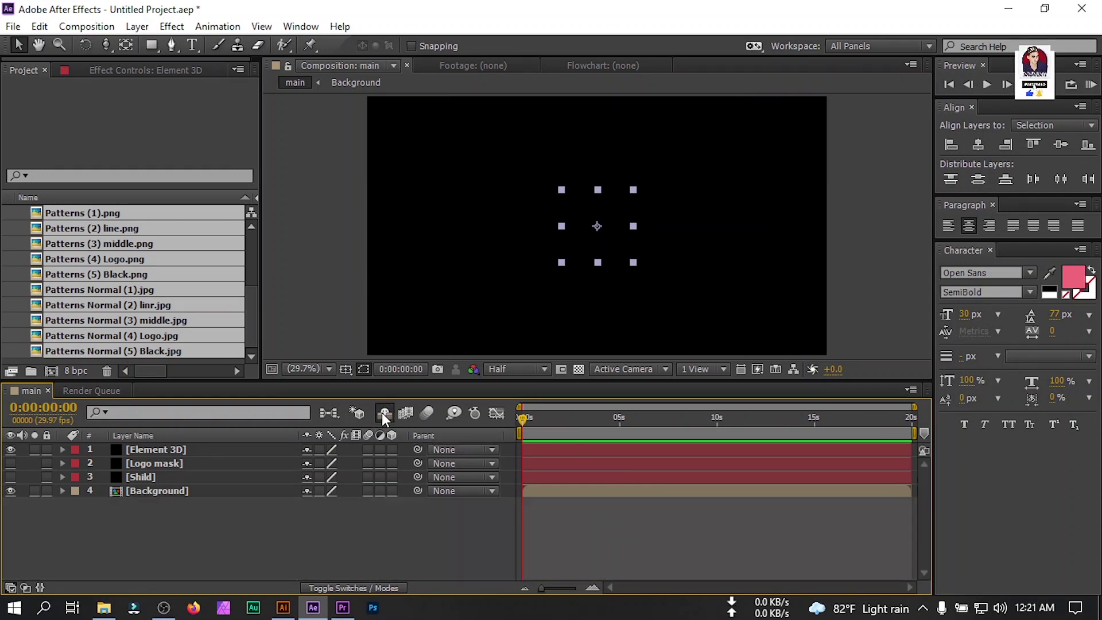
click(134, 510)
key(space)
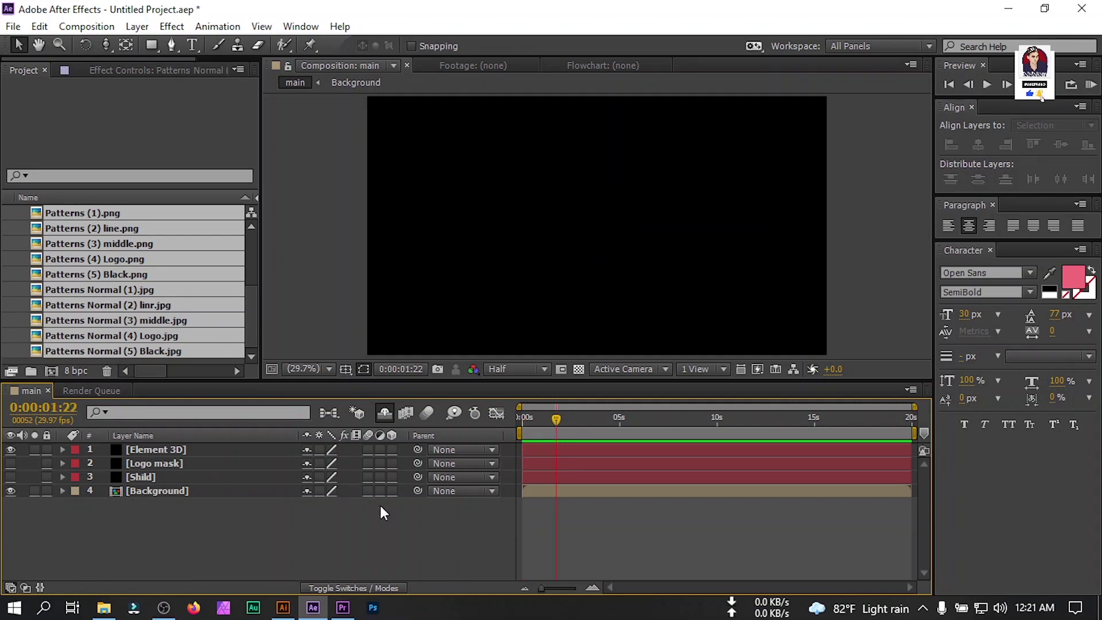
Apply the Video Copilot Element effect to the Element 3D layer
click(150, 452)
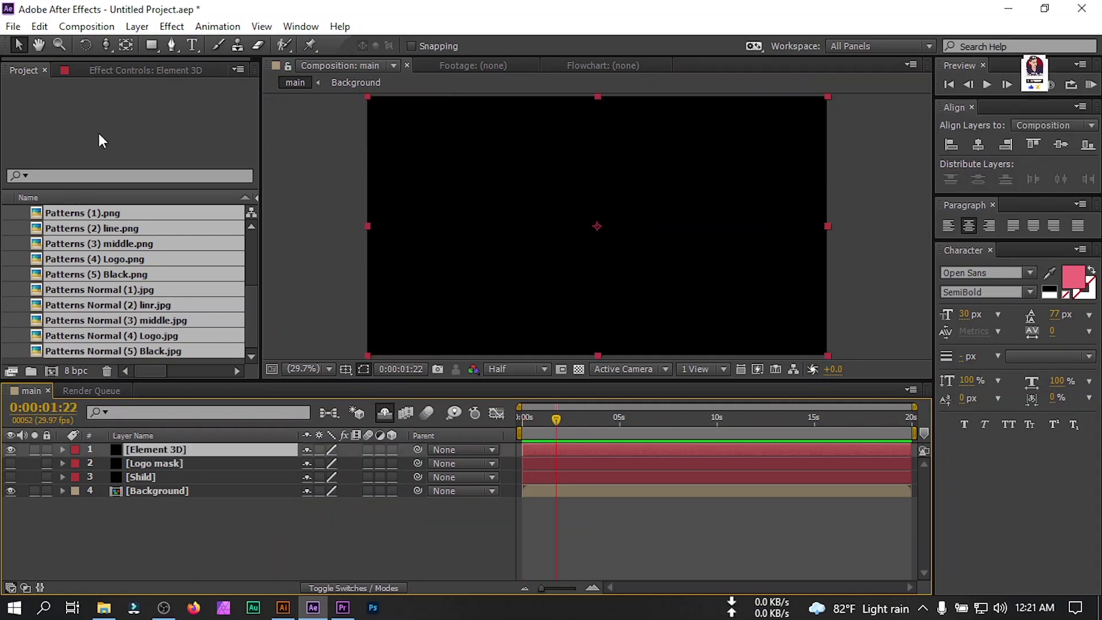
click(94, 68)
right_click(66, 114)
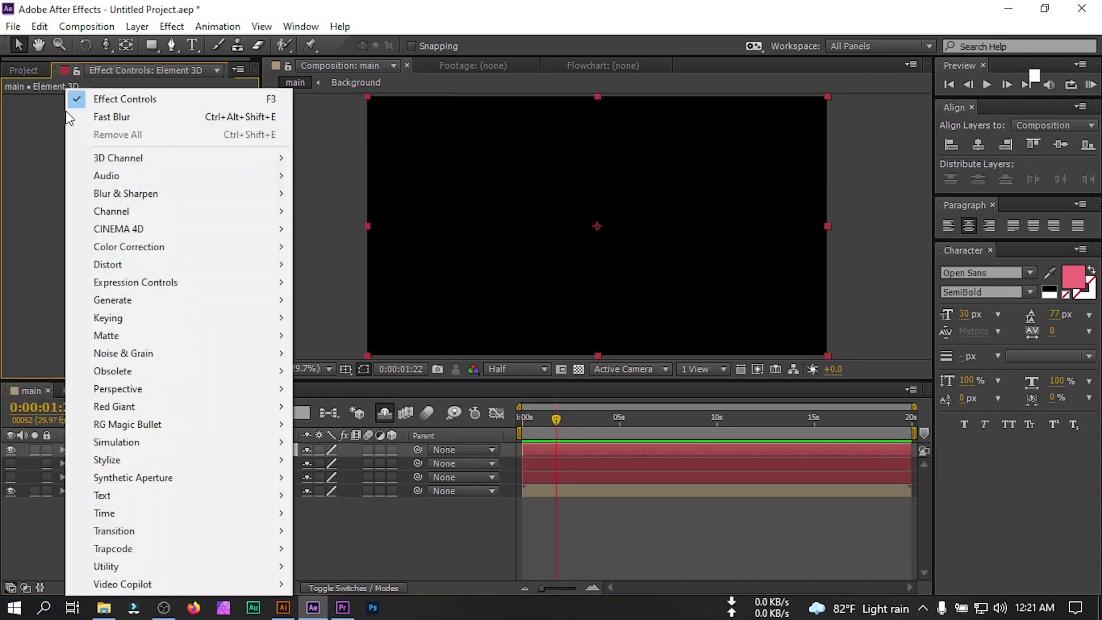
mouse_move(112, 581)
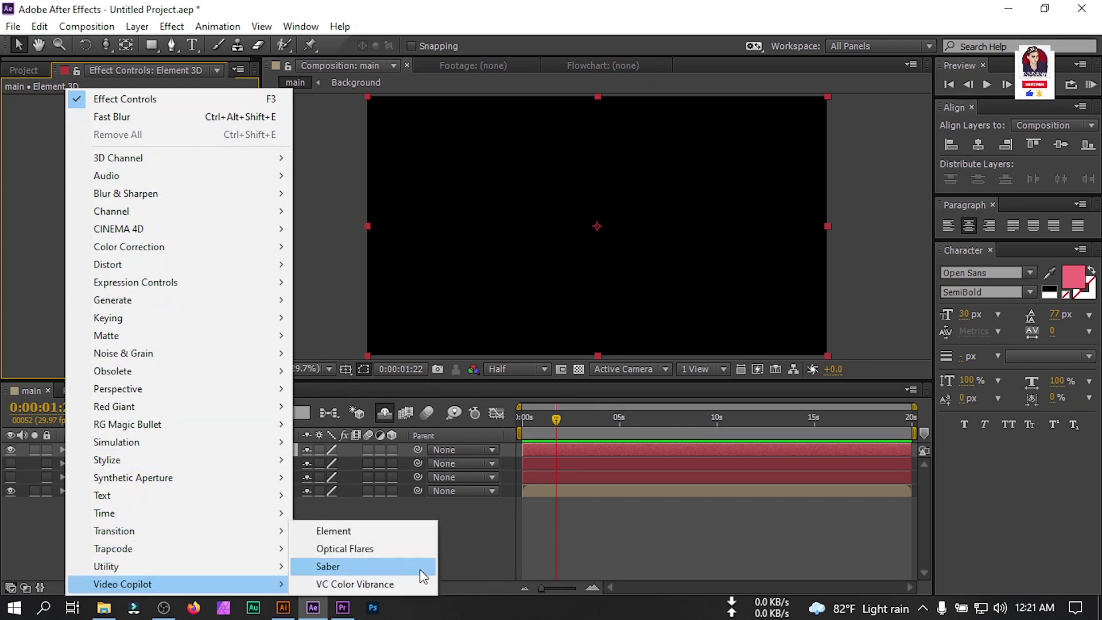
click(342, 532)
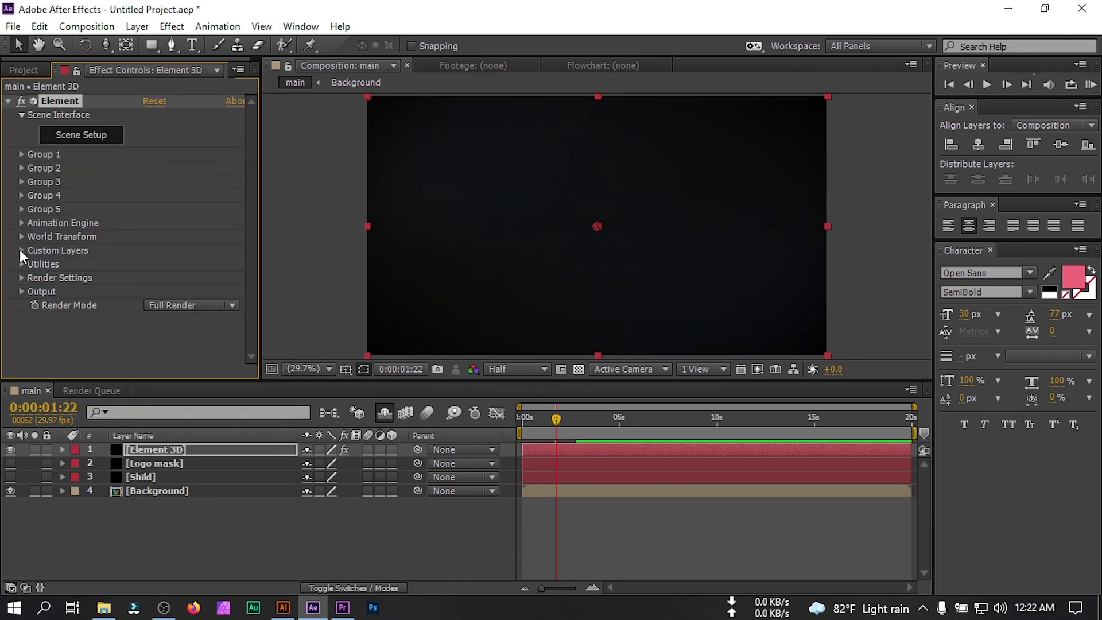
In Element's Custom Text and Masks, set Path Layer 1 to Shild and Path Layer 2 to Logo mask
click(17, 247)
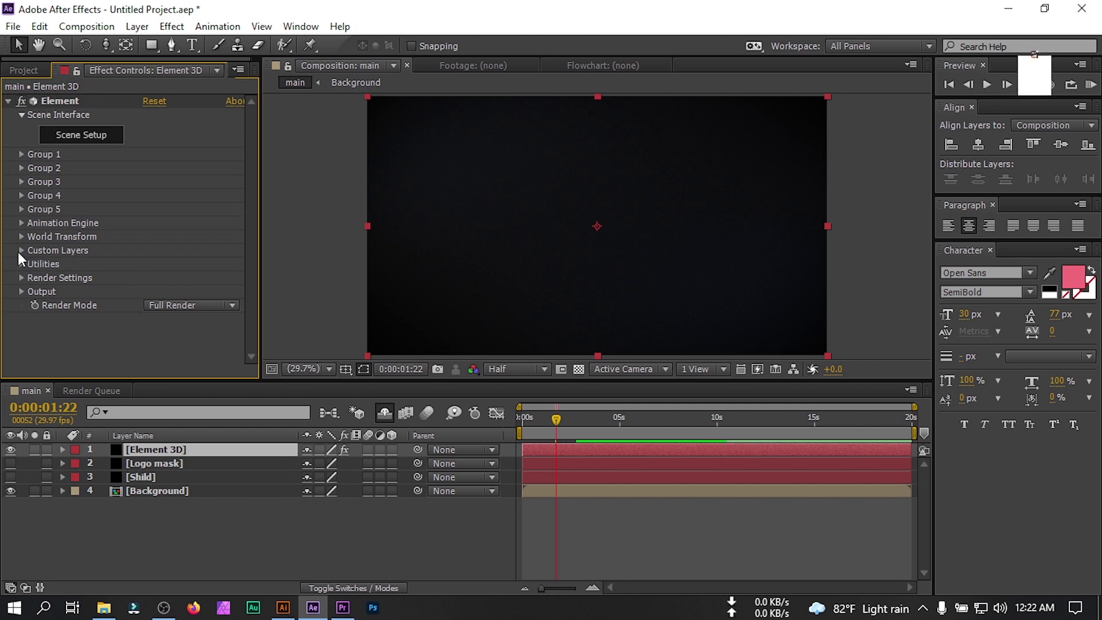
click(18, 252)
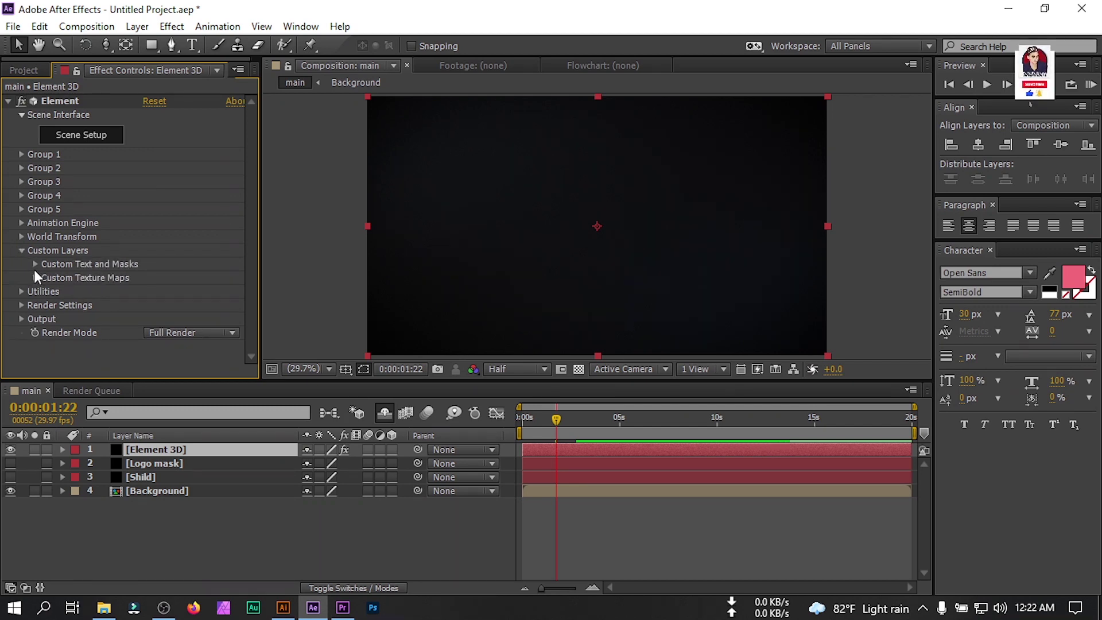
click(35, 265)
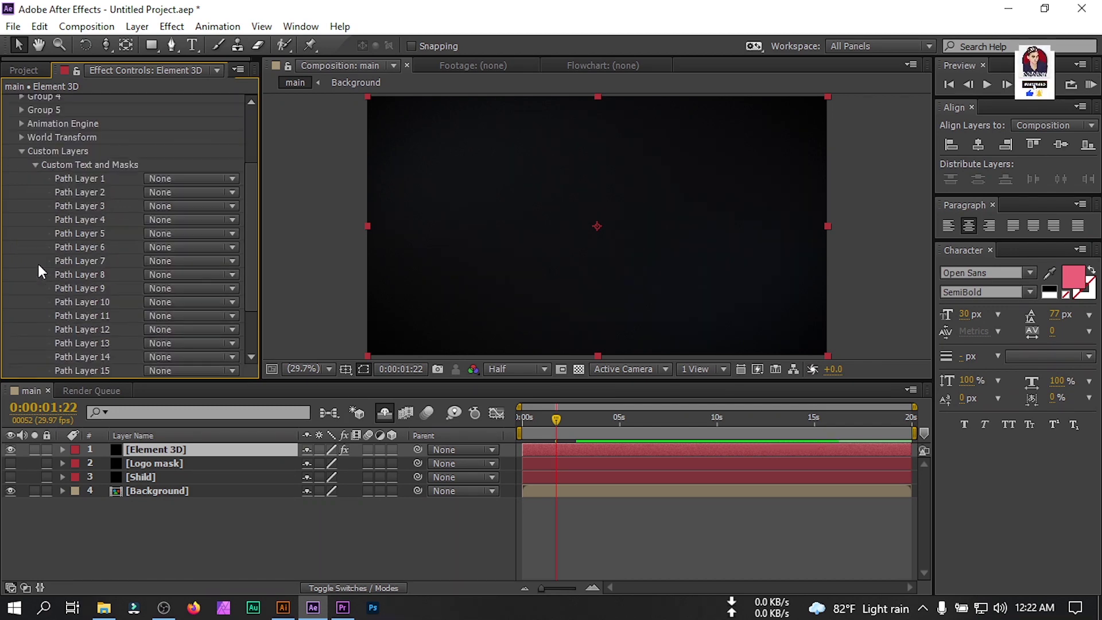
click(188, 178)
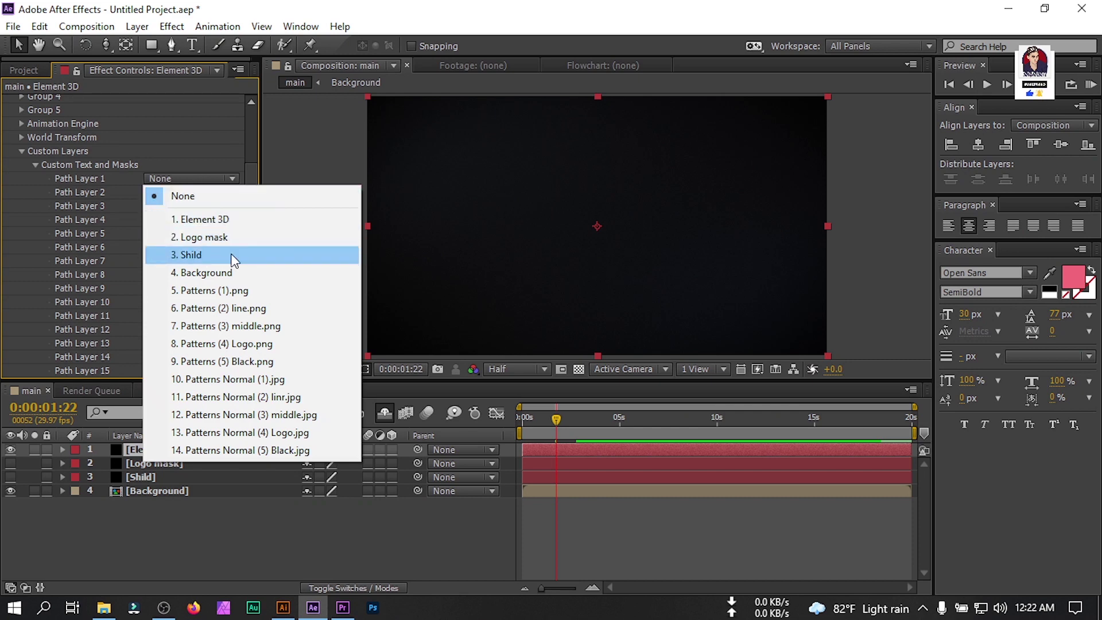
click(235, 256)
click(169, 193)
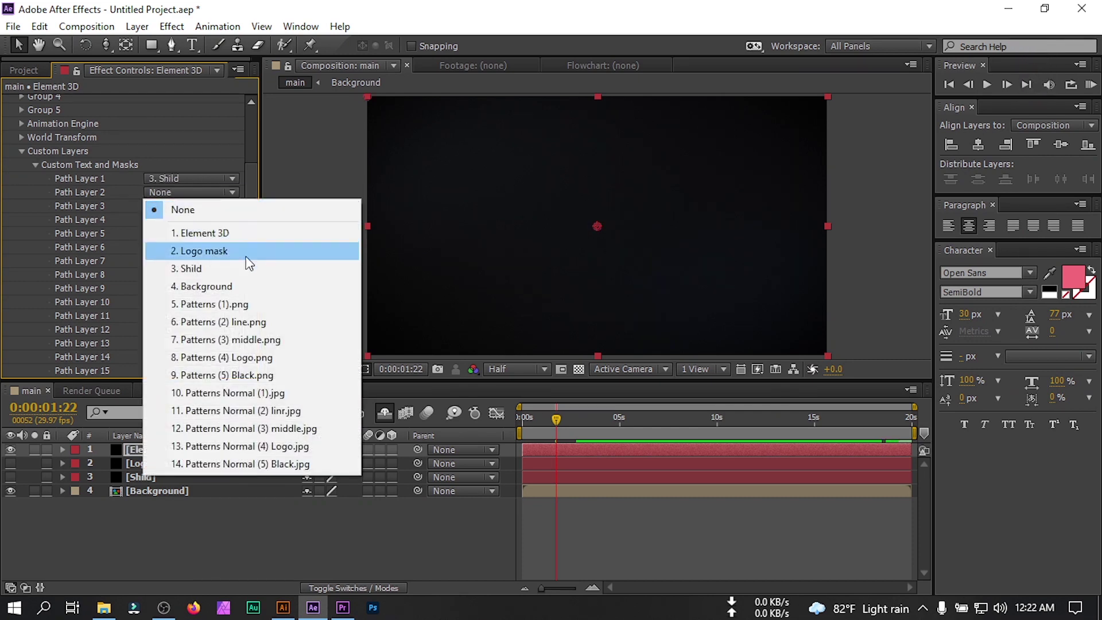
click(228, 253)
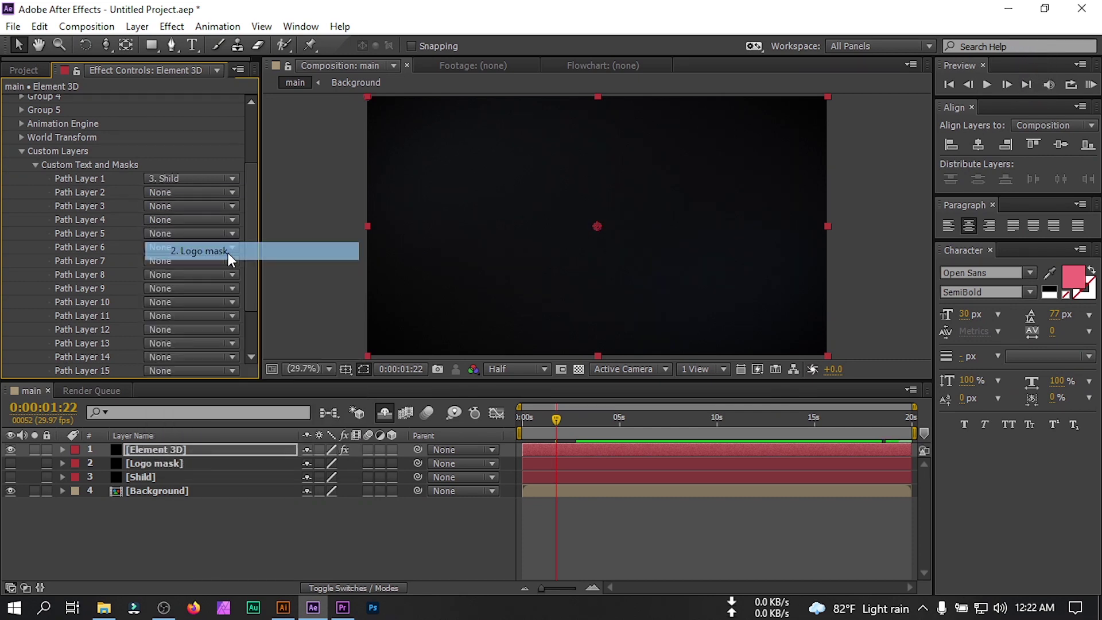
click(36, 165)
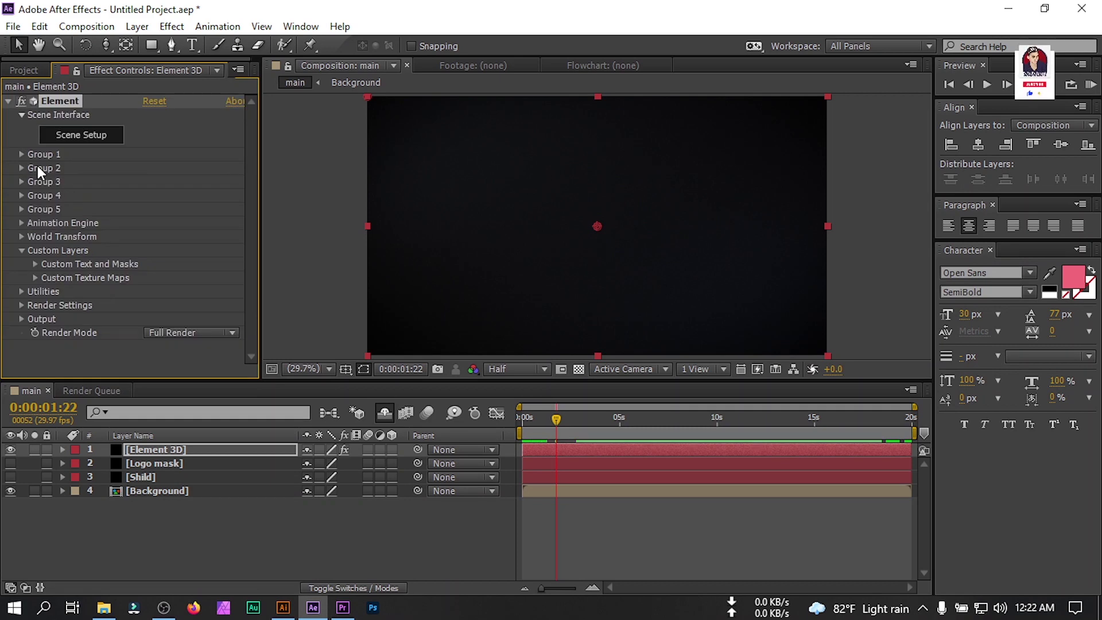
In Custom Texture Maps, assign Patterns (1).png, (2) line.png, (3) middle.png, (4) Logo.png and (5) Black.png to Layers 1 to 5 in order
click(36, 277)
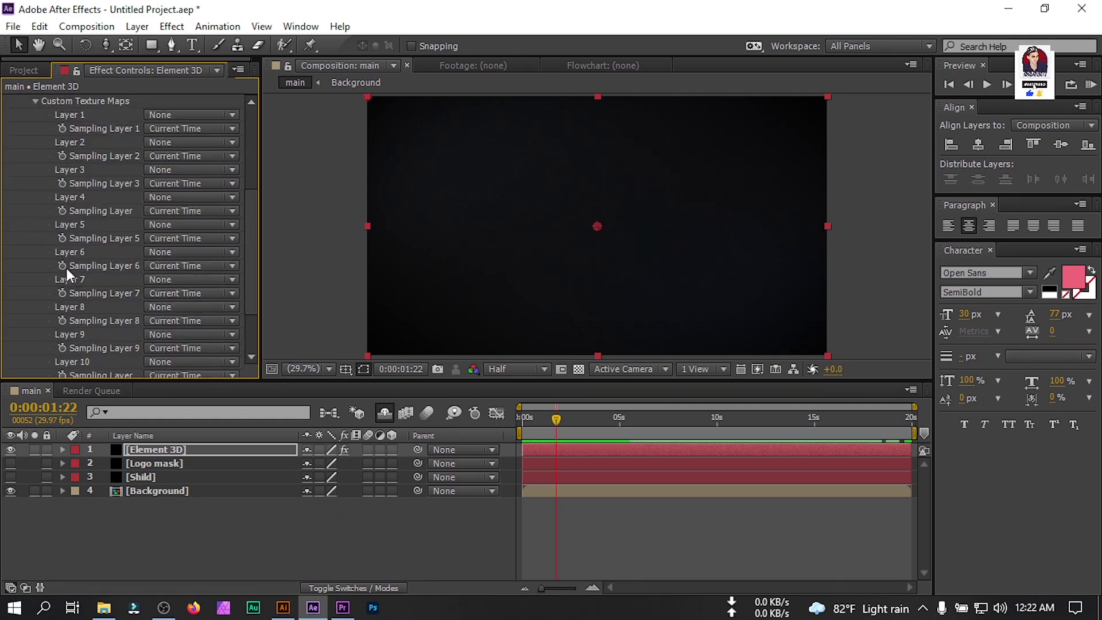
click(157, 114)
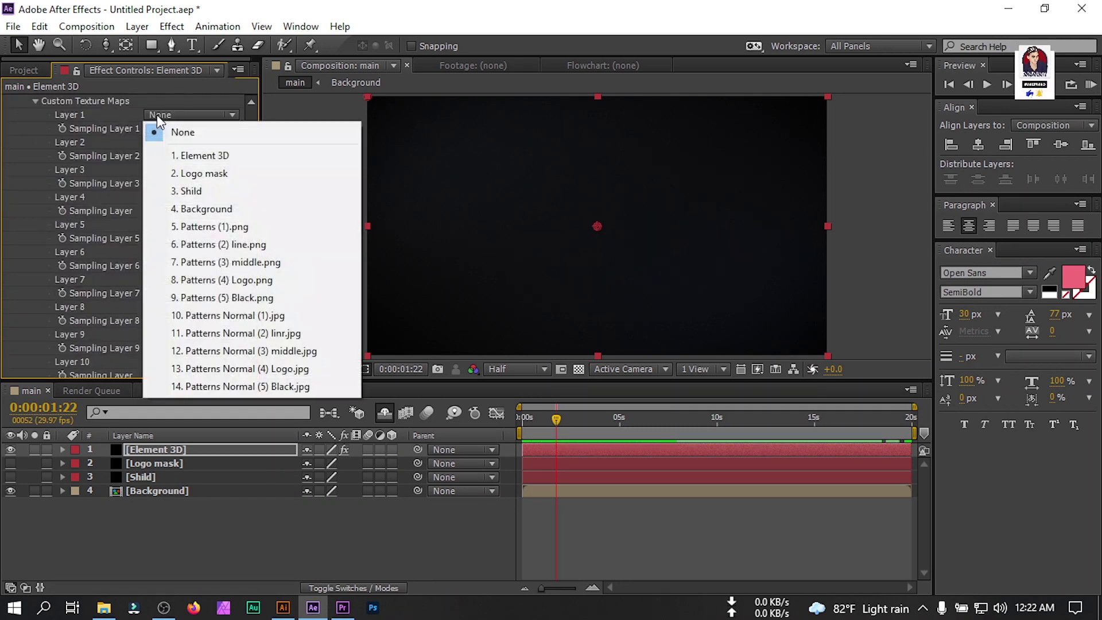
click(226, 226)
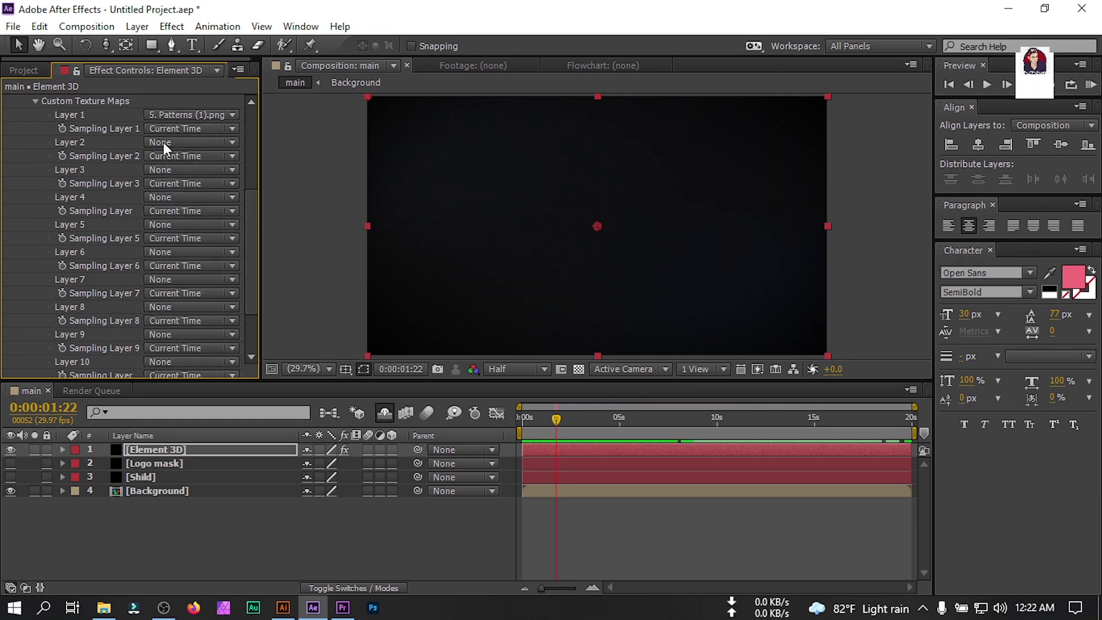
click(163, 142)
click(235, 272)
click(163, 170)
click(230, 315)
click(167, 197)
click(233, 361)
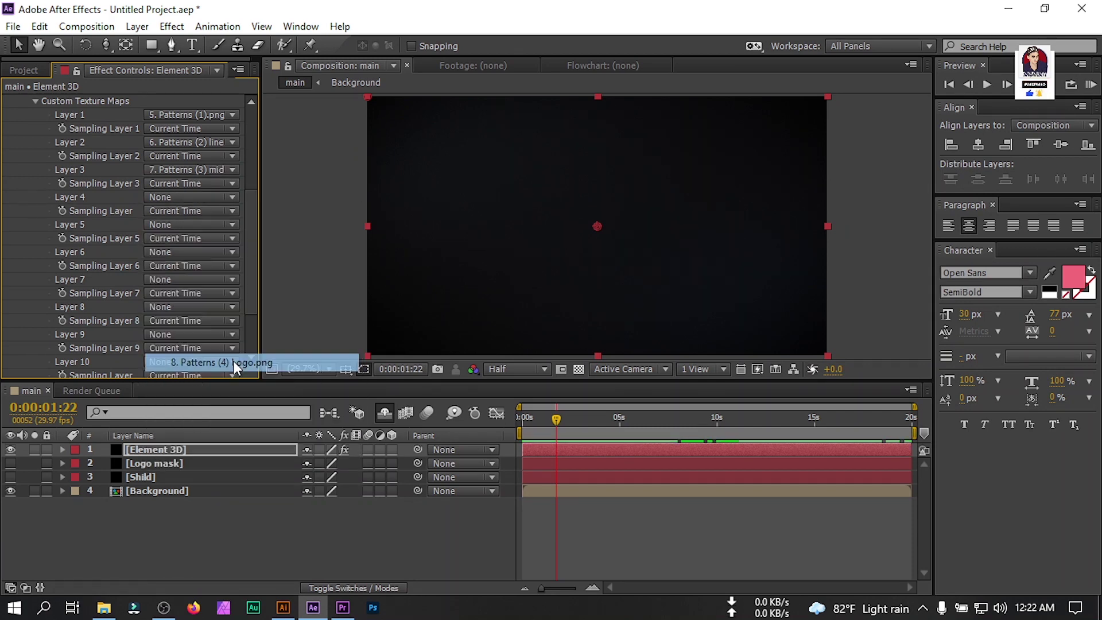
click(163, 224)
click(256, 408)
In Custom Texture Maps, assign Patterns Normal (1).jpg, (2) linr.jpg, (3) middle.jpg, (4) Logo.jpg and (5) Black.jpg to Layers 6 to 10 in order
click(189, 252)
click(241, 453)
click(219, 279)
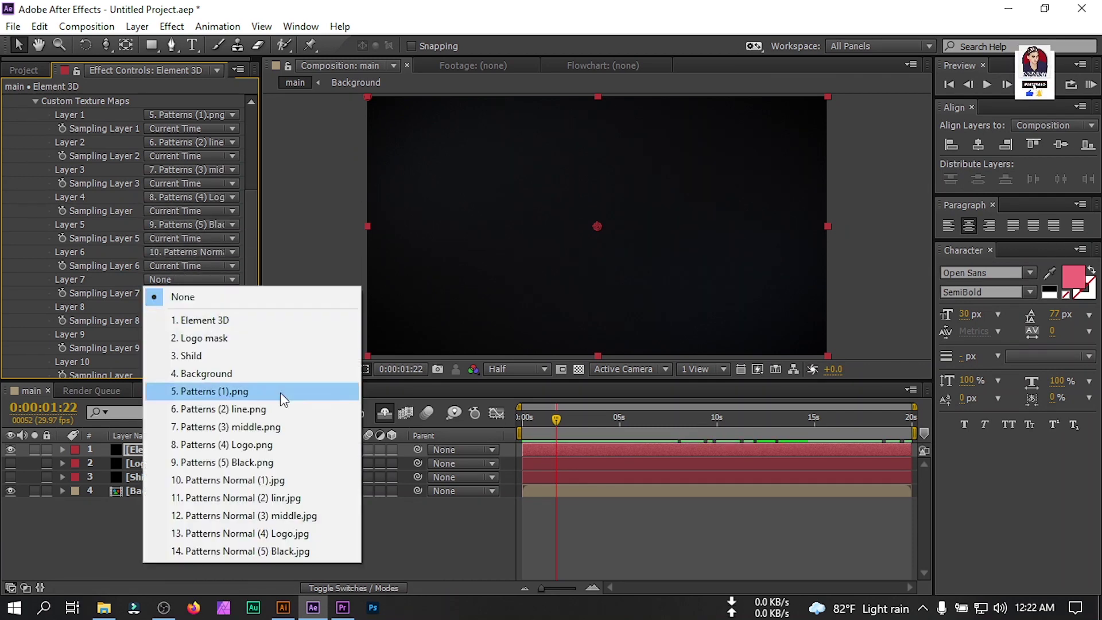
click(241, 498)
click(190, 307)
click(230, 546)
click(175, 334)
click(190, 319)
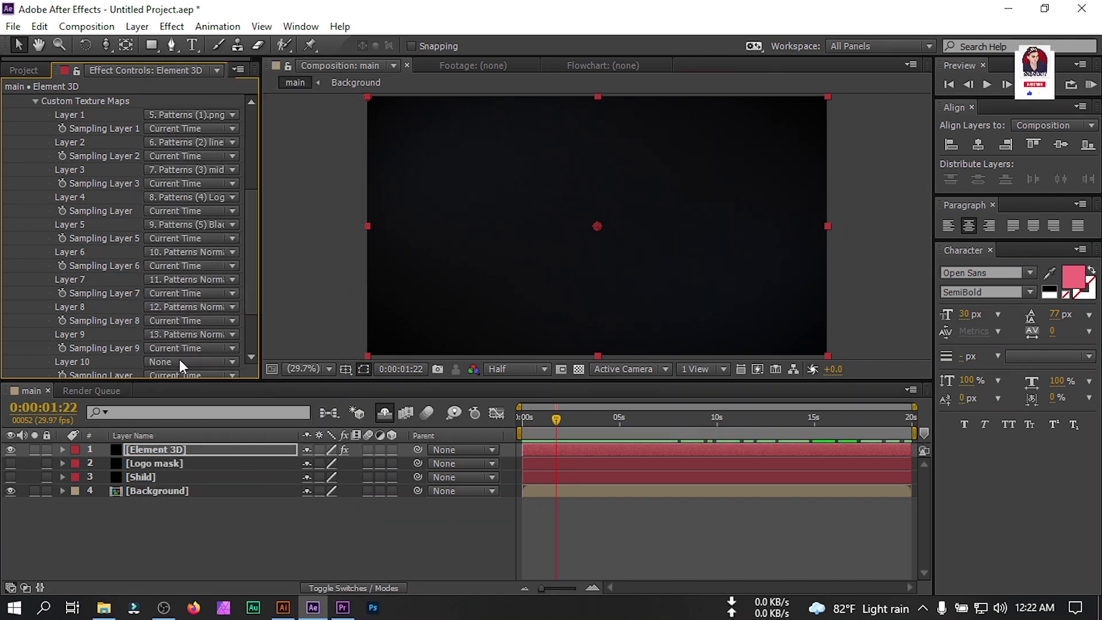
click(179, 361)
click(190, 349)
click(36, 100)
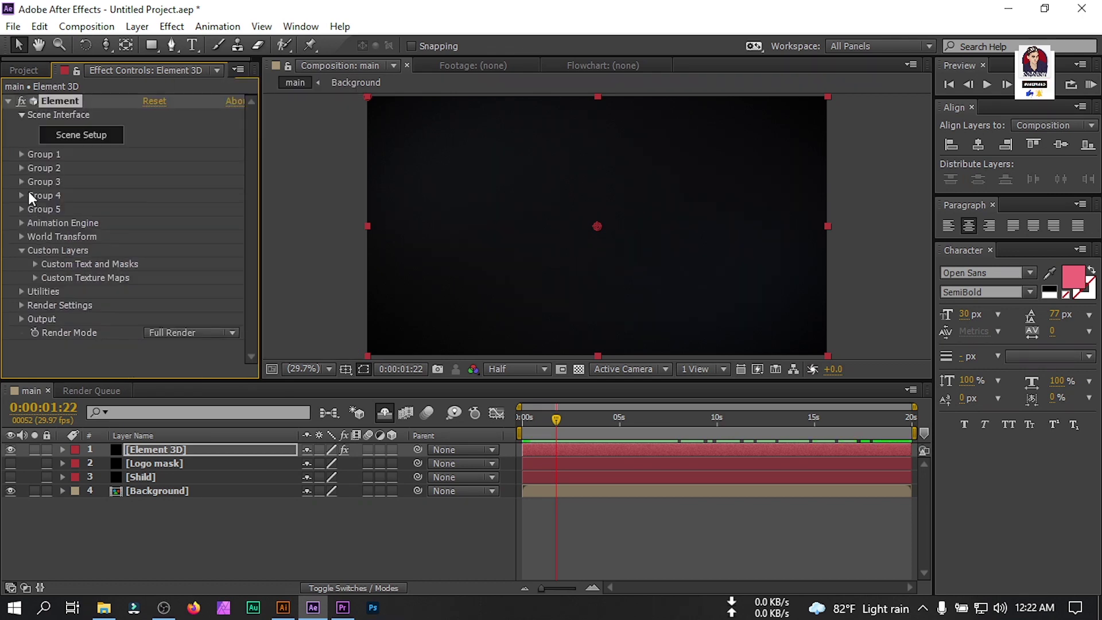
click(22, 250)
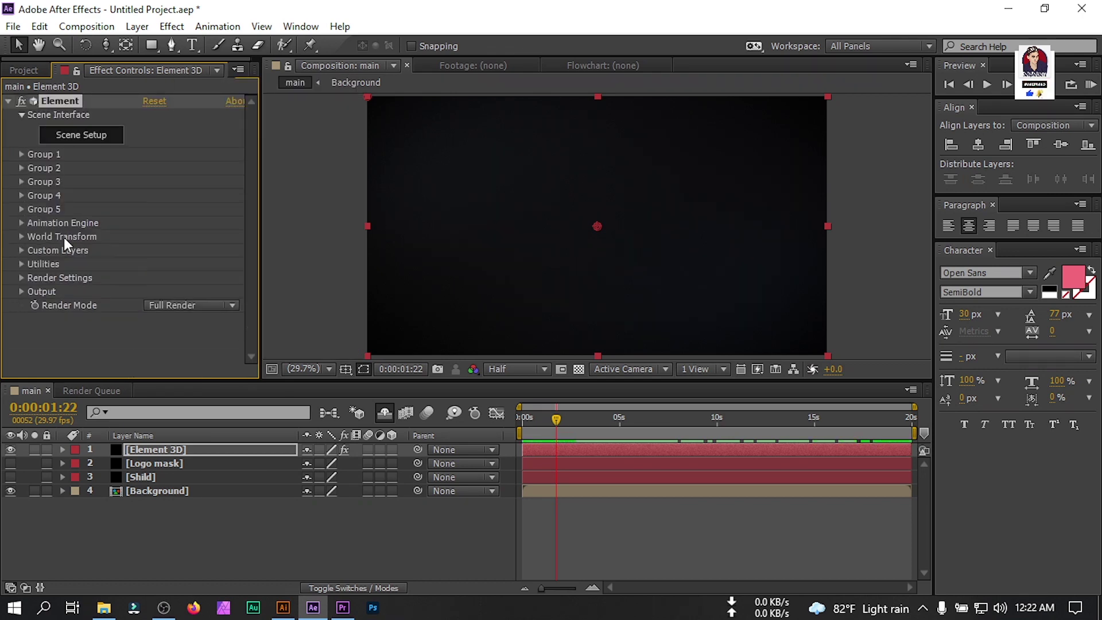
Open Element's Scene Setup and extrude the shield shape from Custom Path 1
click(86, 135)
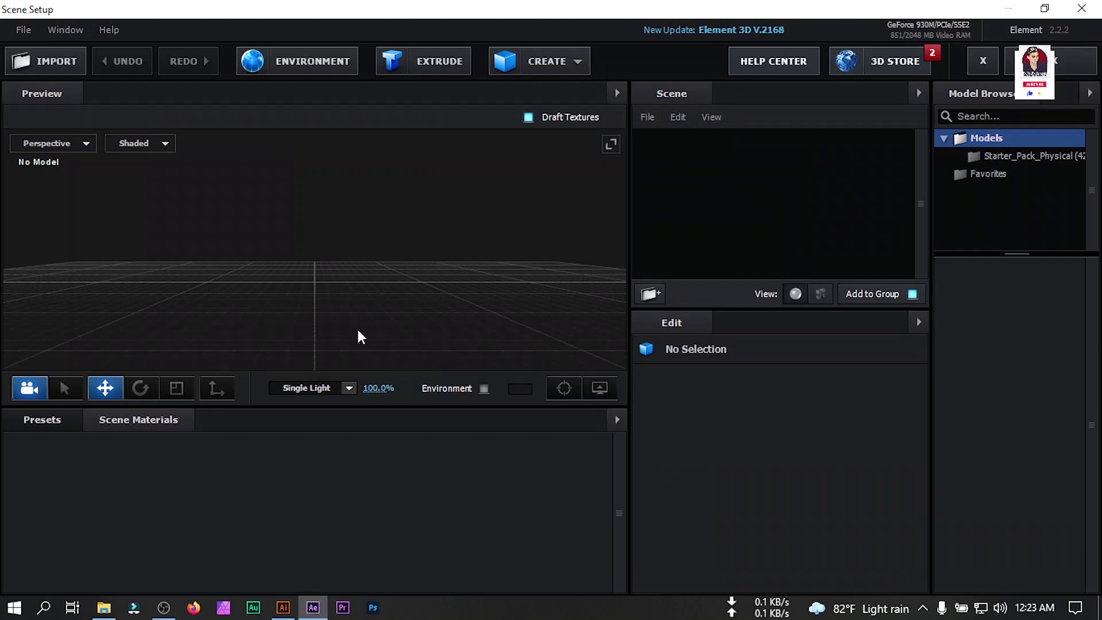
click(433, 61)
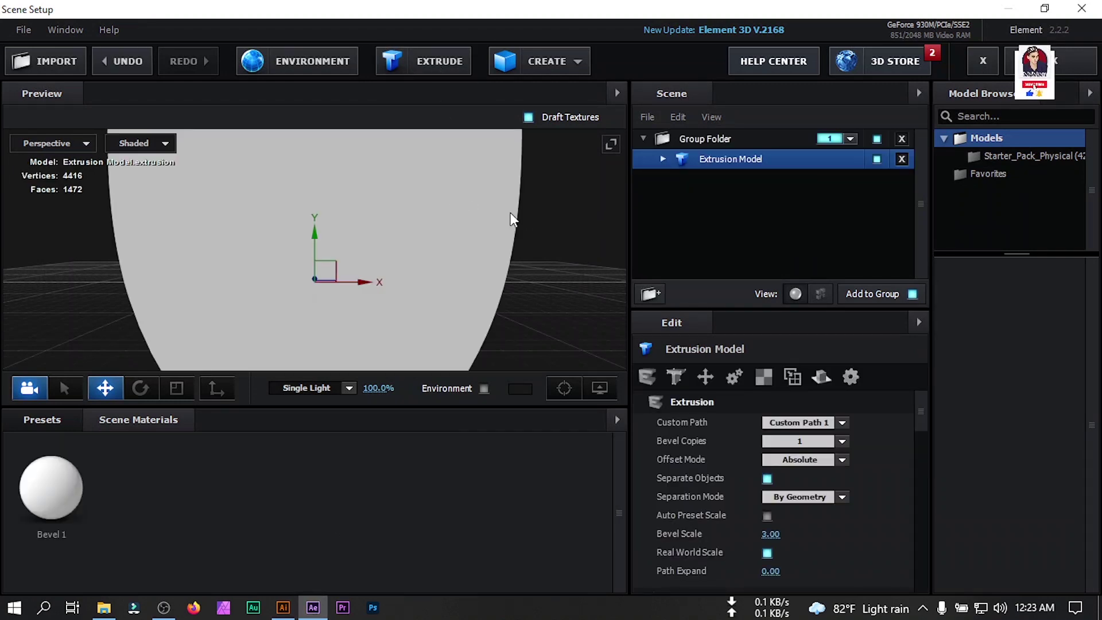
scroll(504, 206, down, 5)
drag(448, 196, 383, 212)
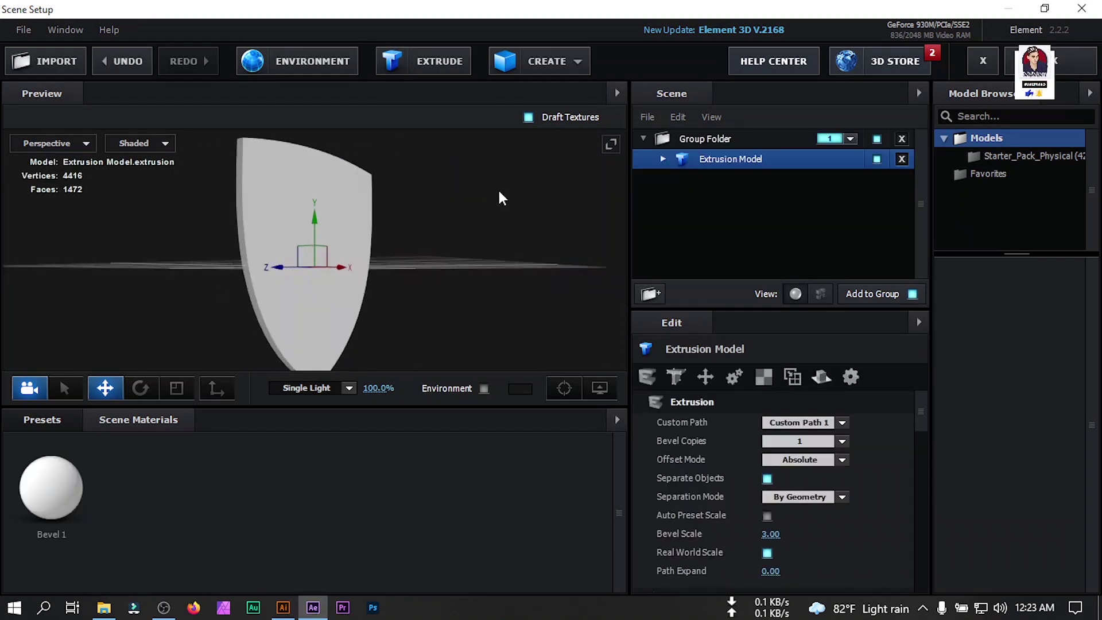
click(600, 388)
click(518, 334)
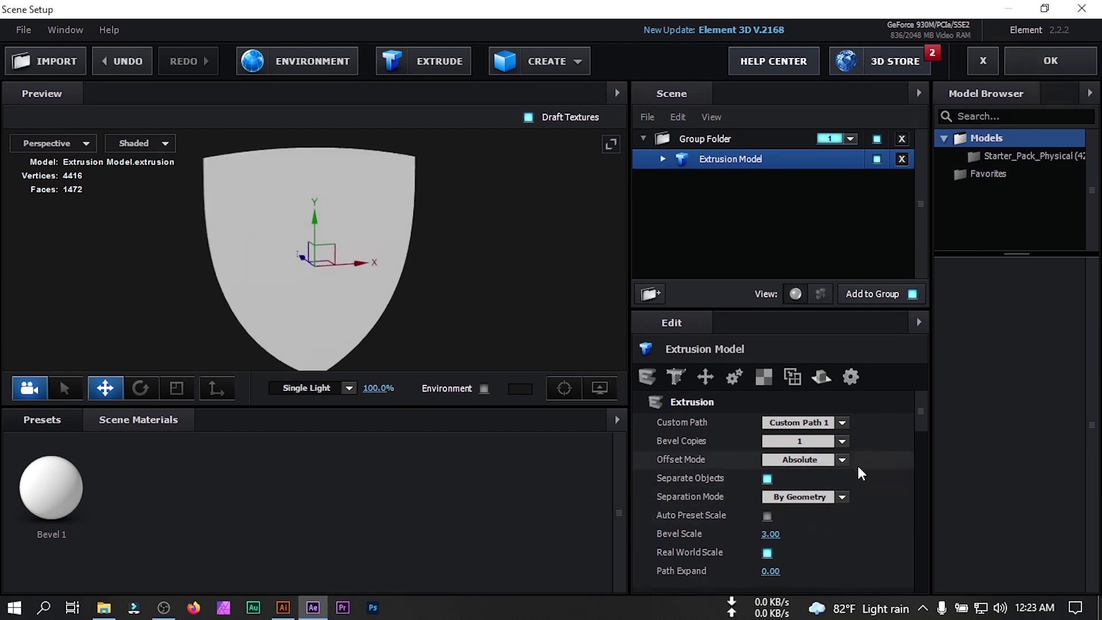
Set the extrusion model's Path Resolution to Ultra and rename the model Shild
scroll(856, 463, down, 3)
click(842, 506)
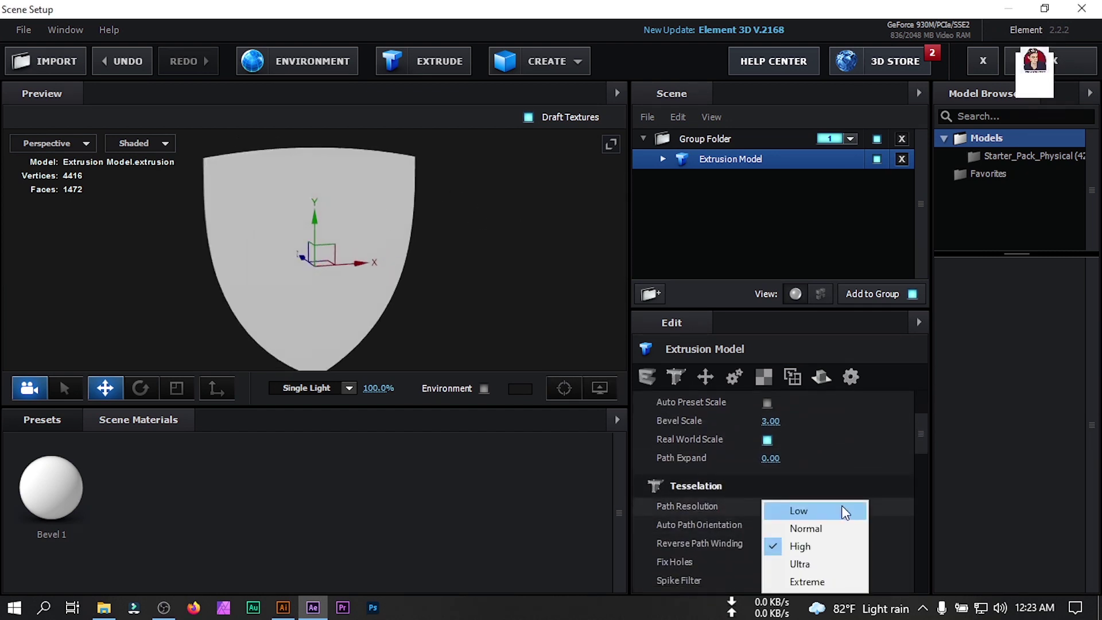
click(825, 555)
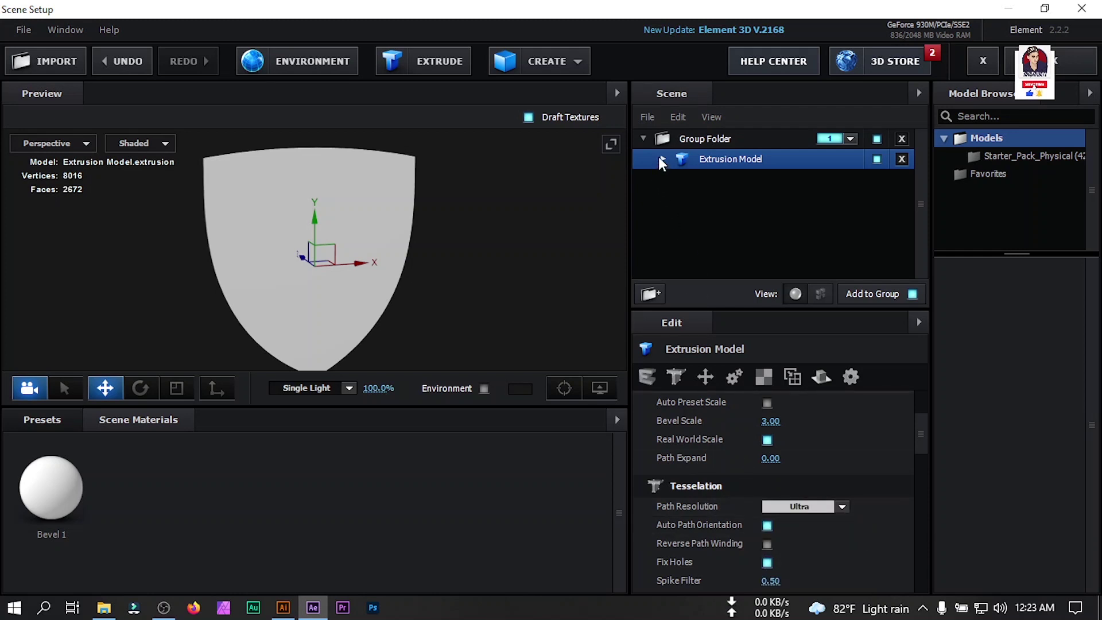
double_click(712, 156)
text(Shild)
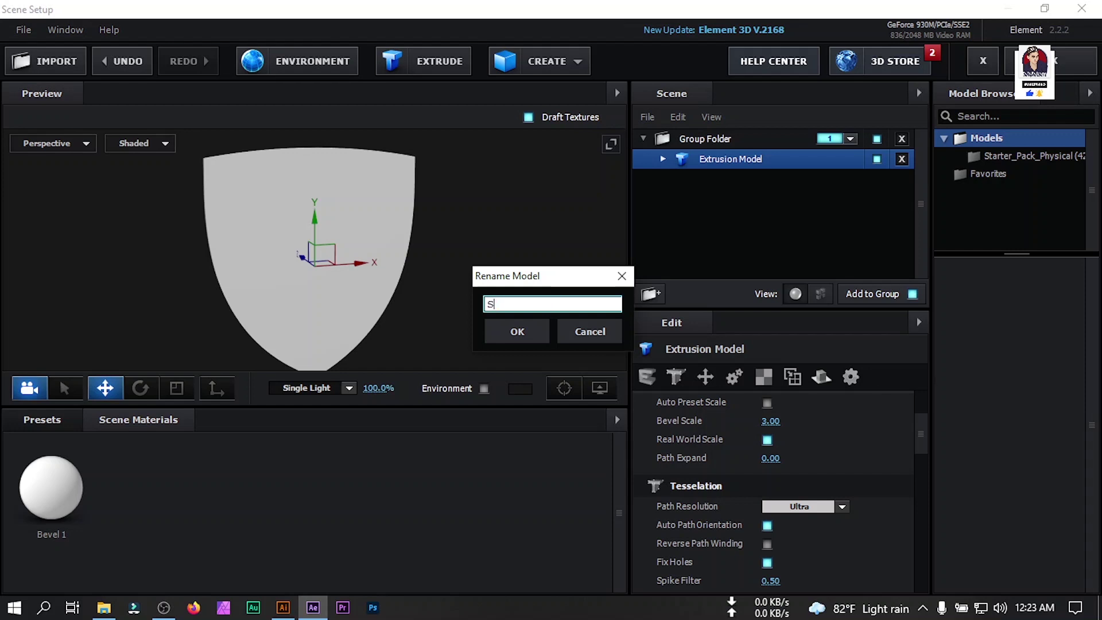
click(501, 329)
Set the Extrude value of Bevel 1 in the Shild model to 3
click(662, 159)
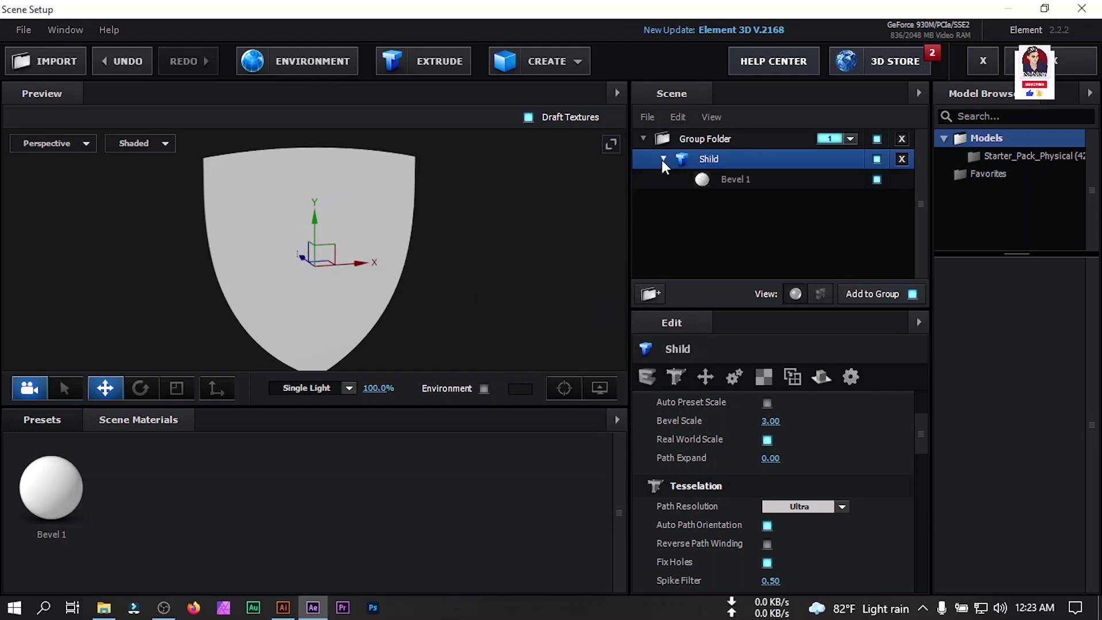
click(741, 179)
click(770, 422)
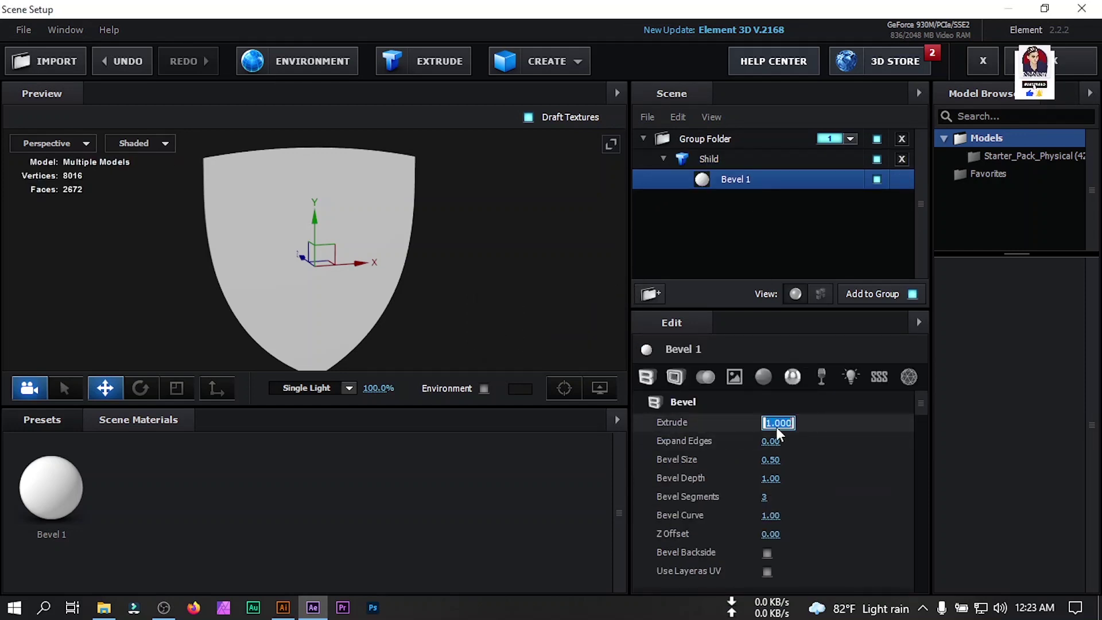
text(3)
Set the Shild model's Bevel Copies to 3
click(744, 156)
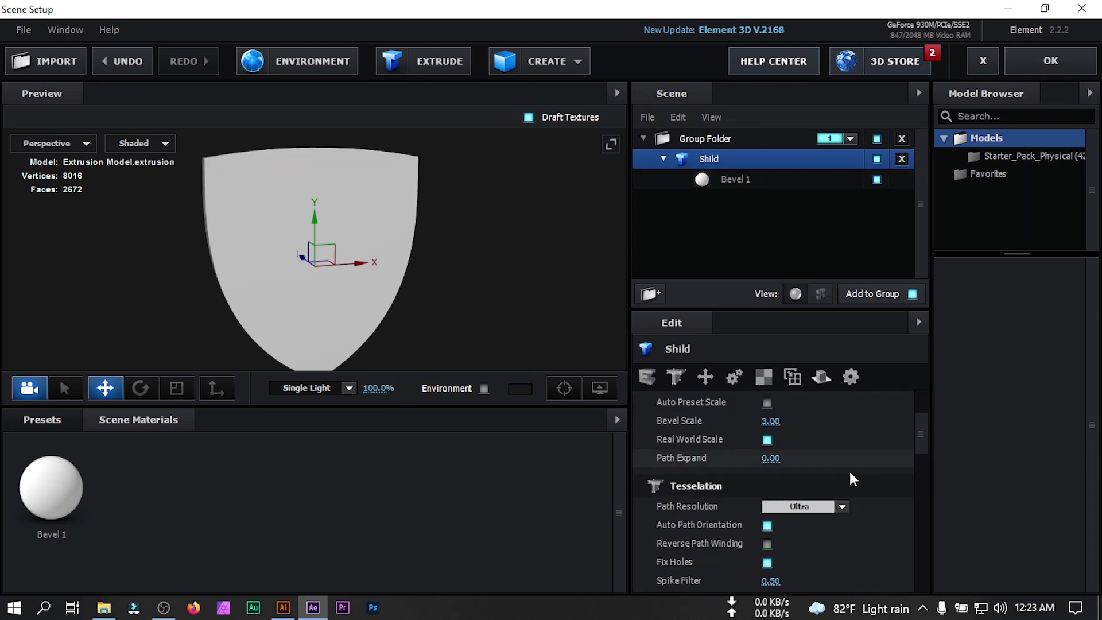
scroll(863, 481, up, 3)
scroll(863, 485, up, 1)
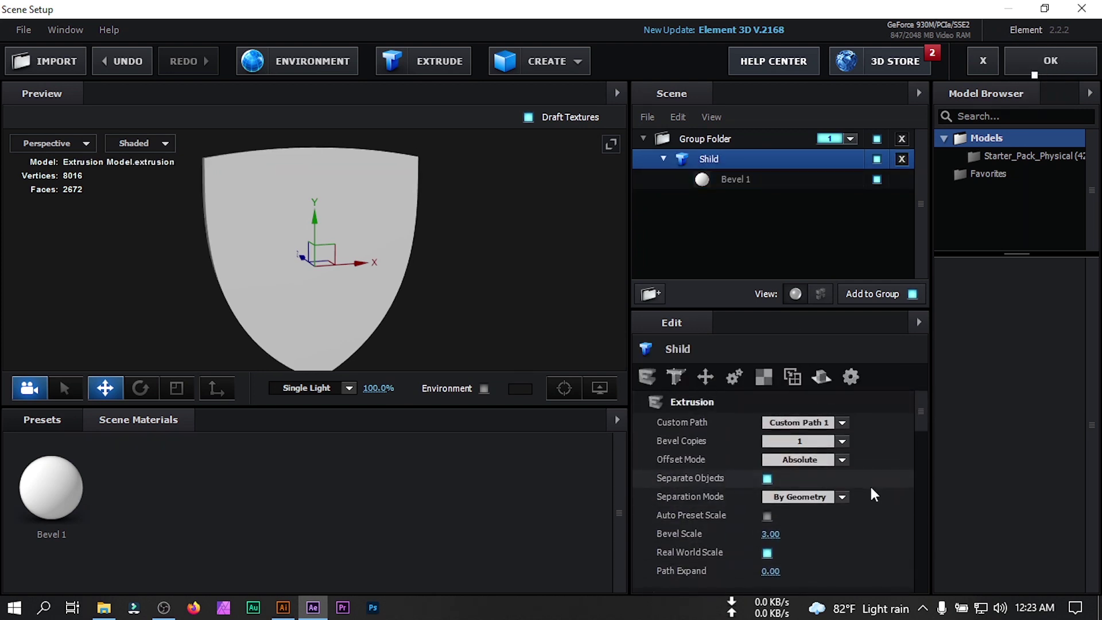
click(844, 442)
click(801, 480)
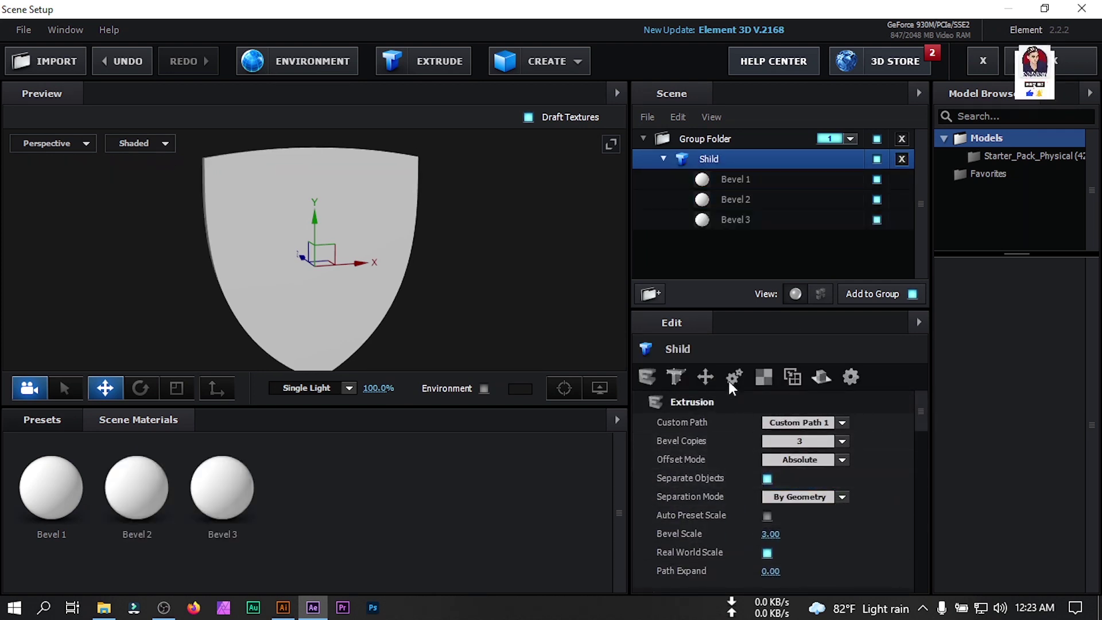
Set Bevel 2's Extrude to 0.75 and its Bevel Size to 0.65
click(748, 201)
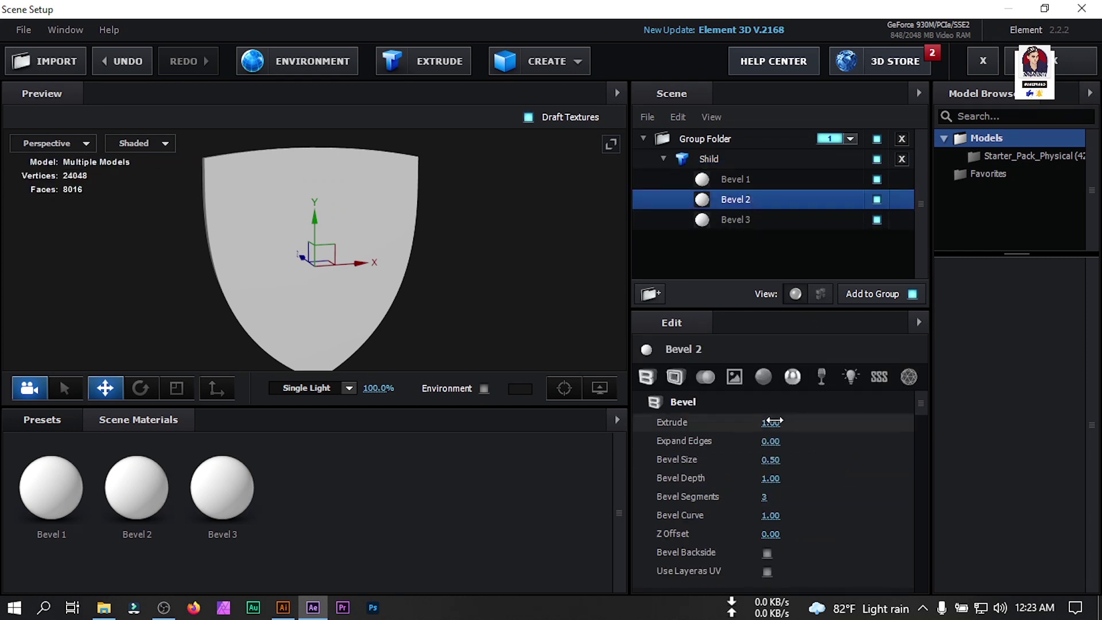
drag(385, 249, 449, 247)
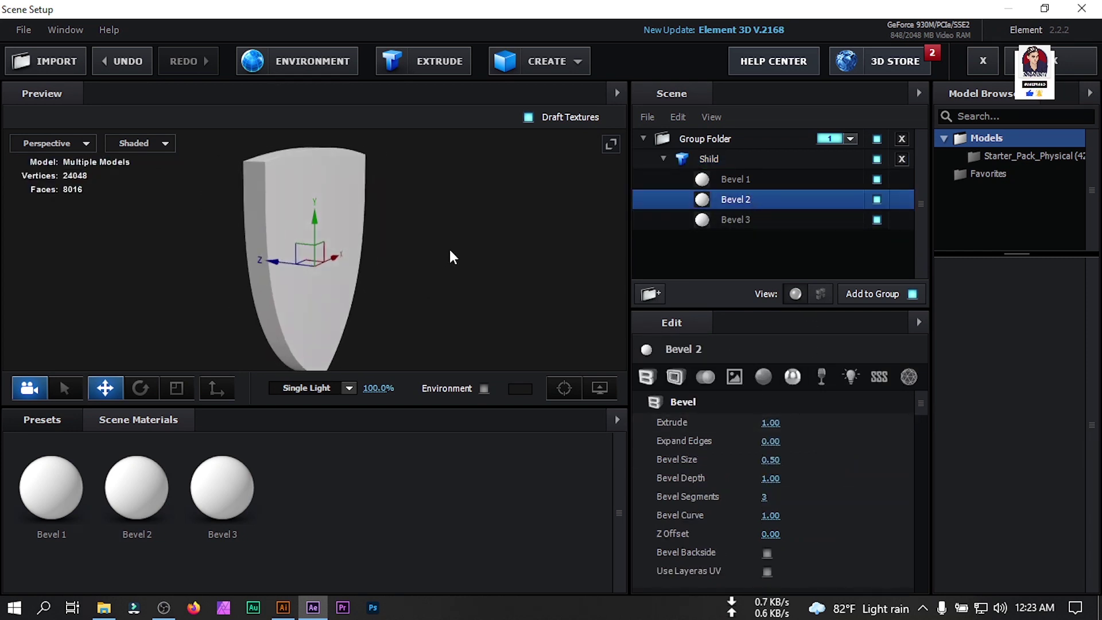
click(772, 422)
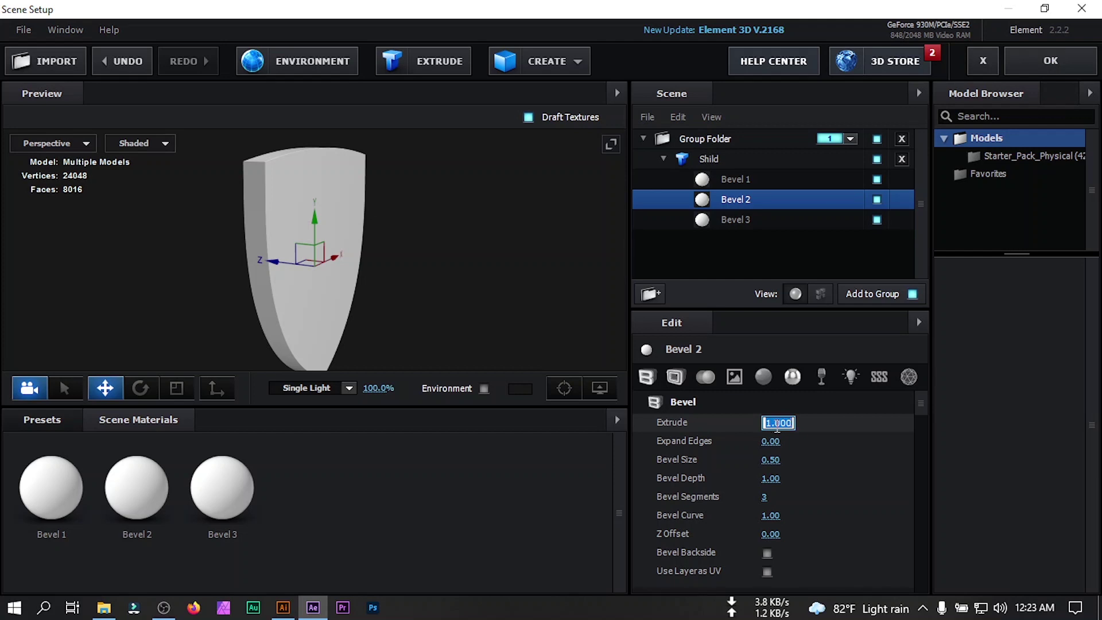
text(.75)
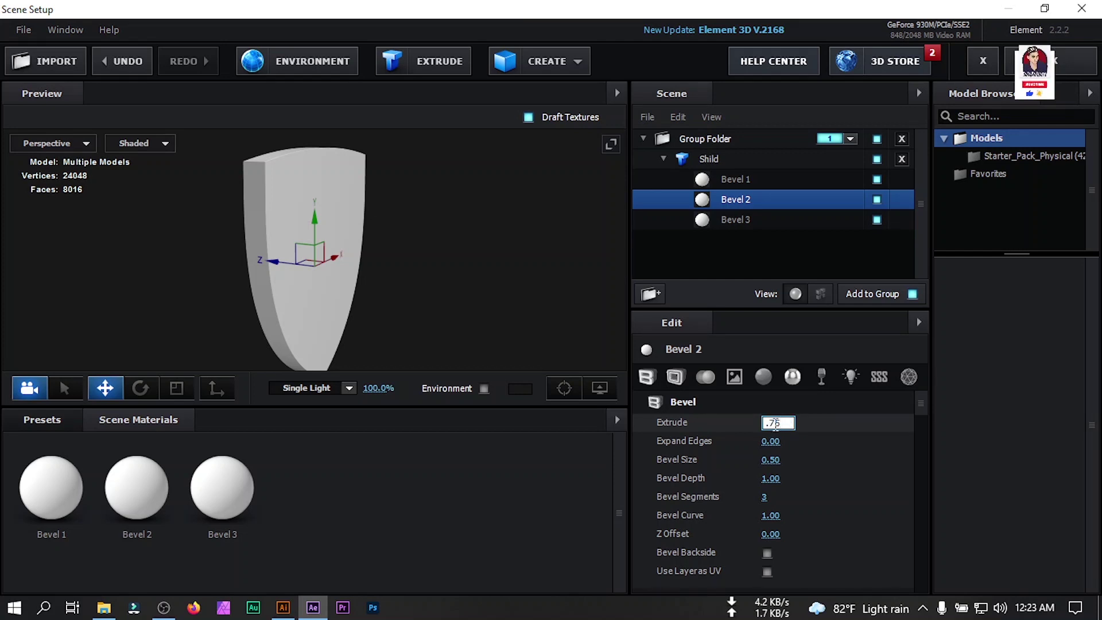
key(Return)
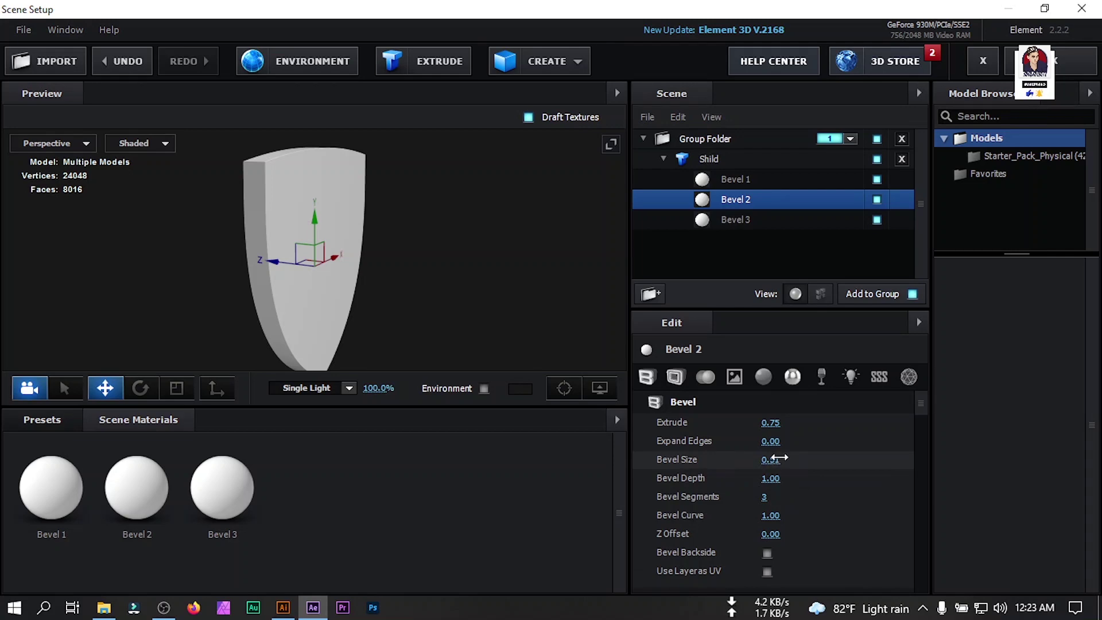
text(.65)
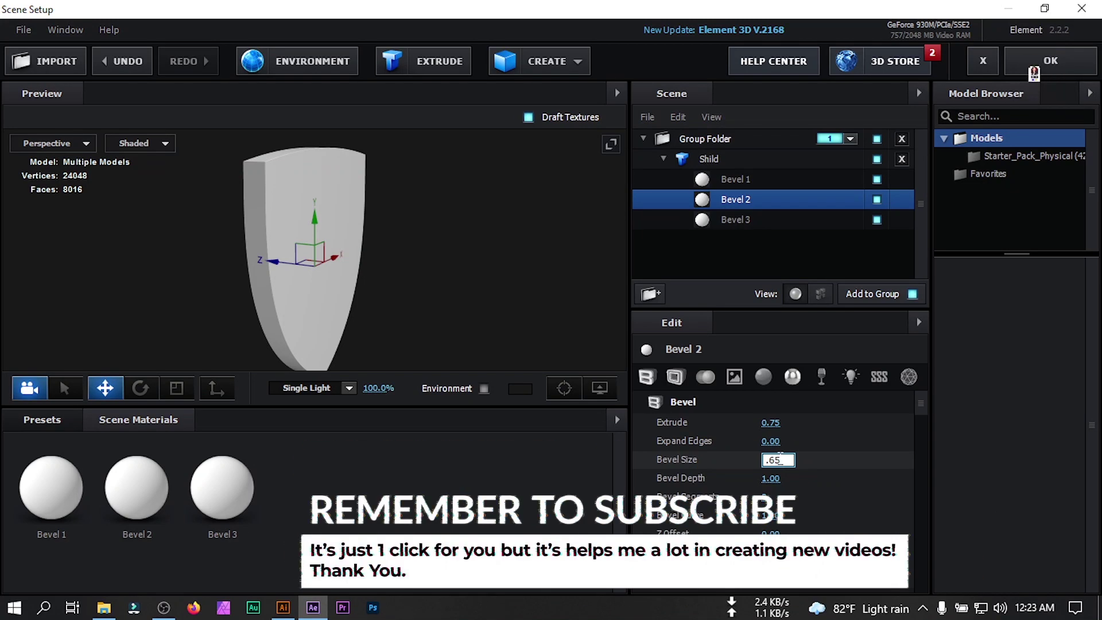
key(Return)
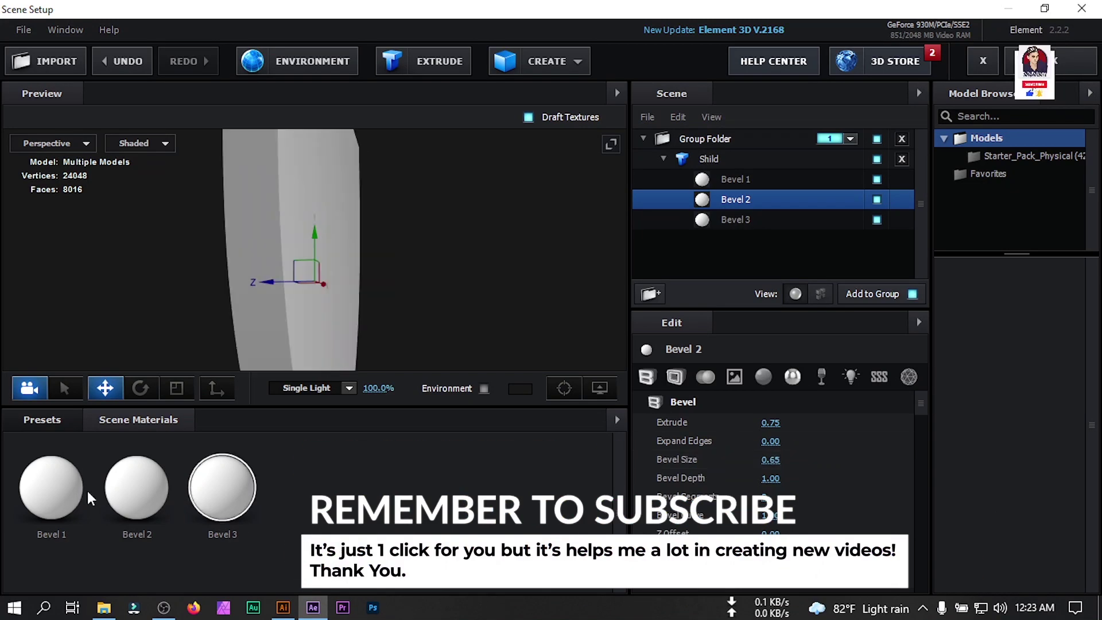
Apply the Gold material from the Physical presets to Bevel 2
click(48, 425)
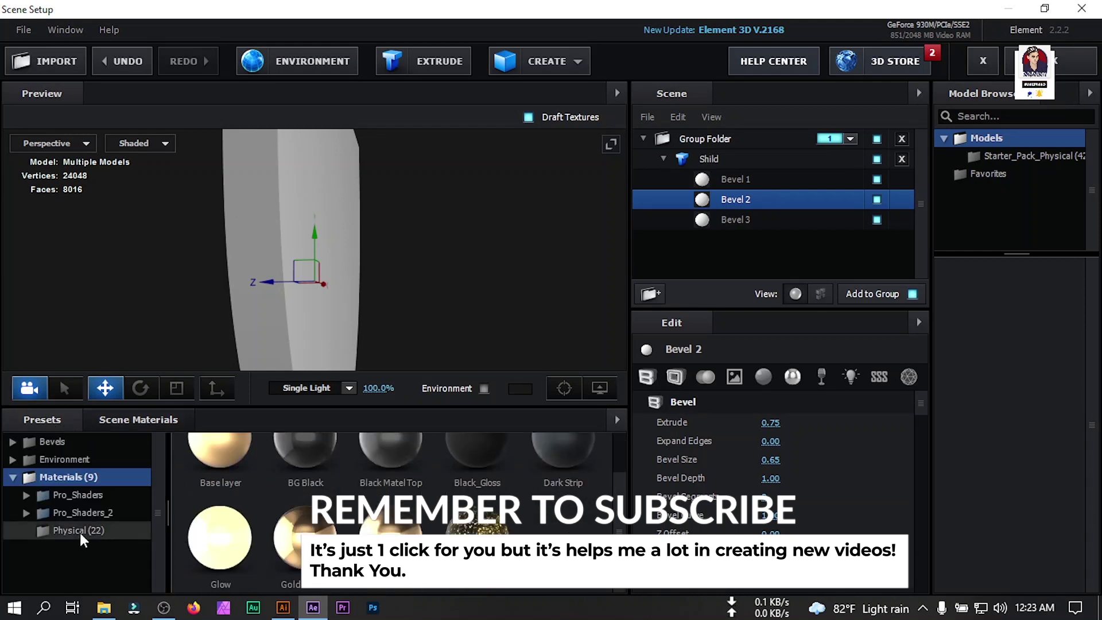
click(53, 528)
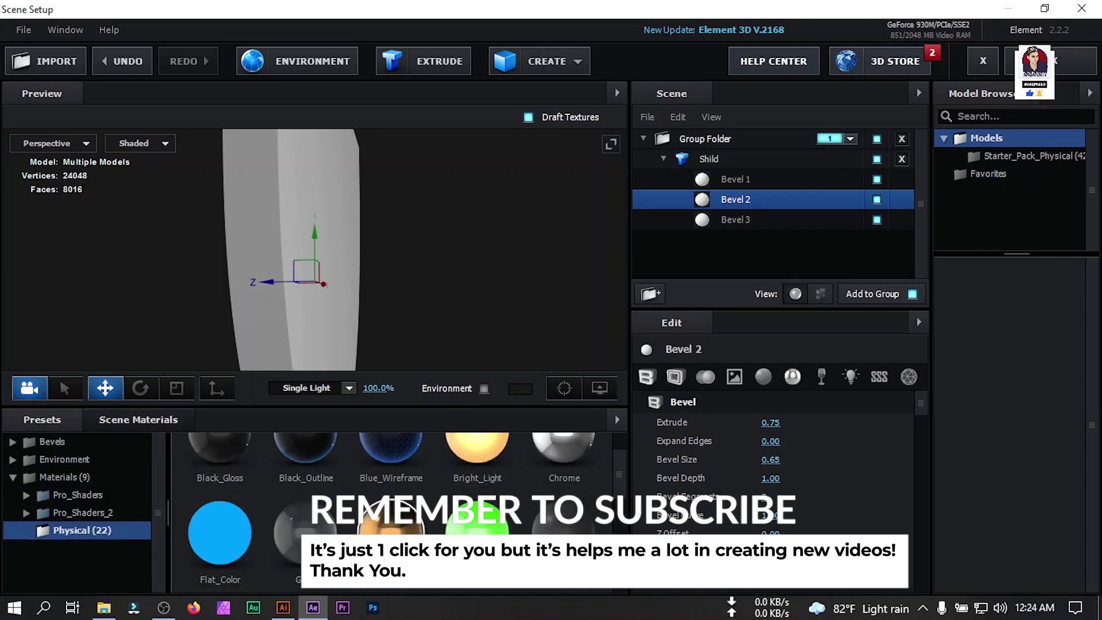
drag(391, 525, 746, 201)
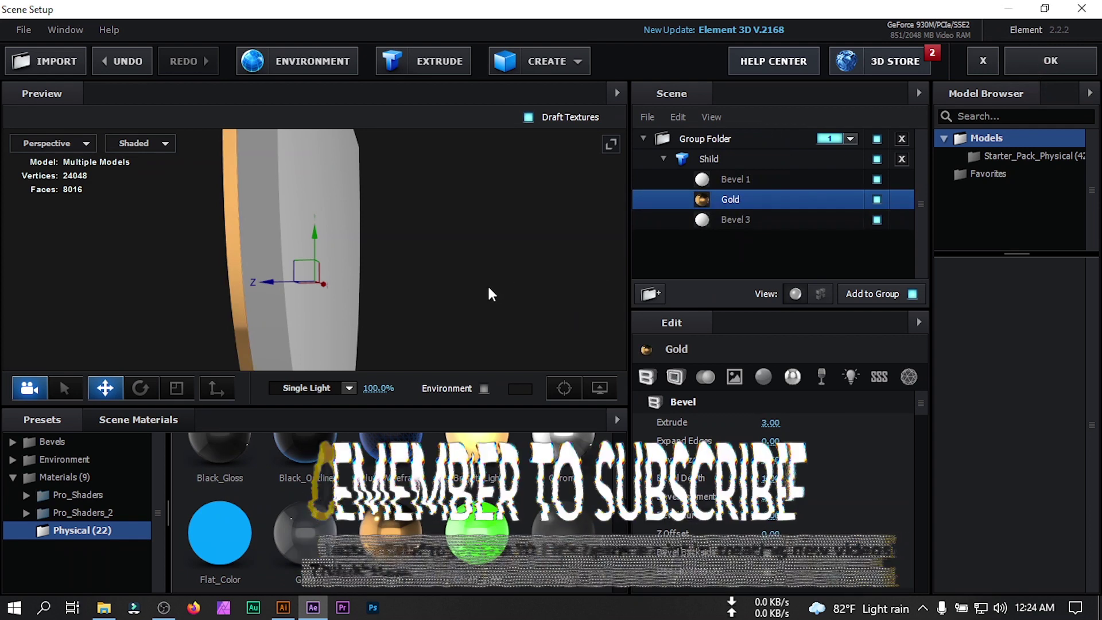
Set Bevel 3's Extrude to 0.75 and Bevel Size to 0.65, and apply the Gold material to it
click(742, 218)
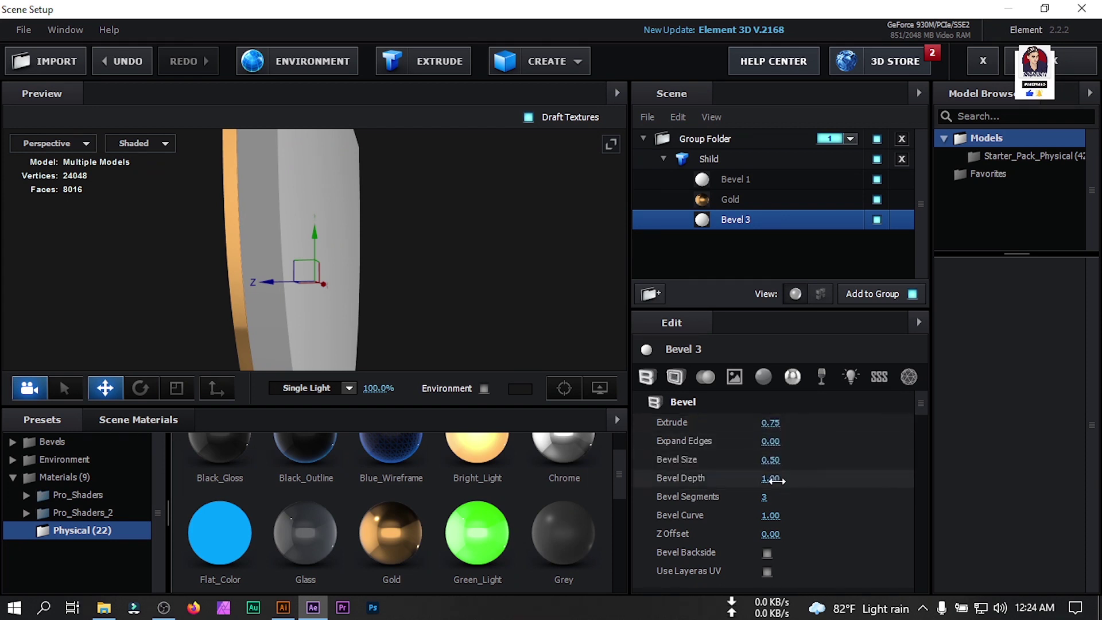
click(771, 460)
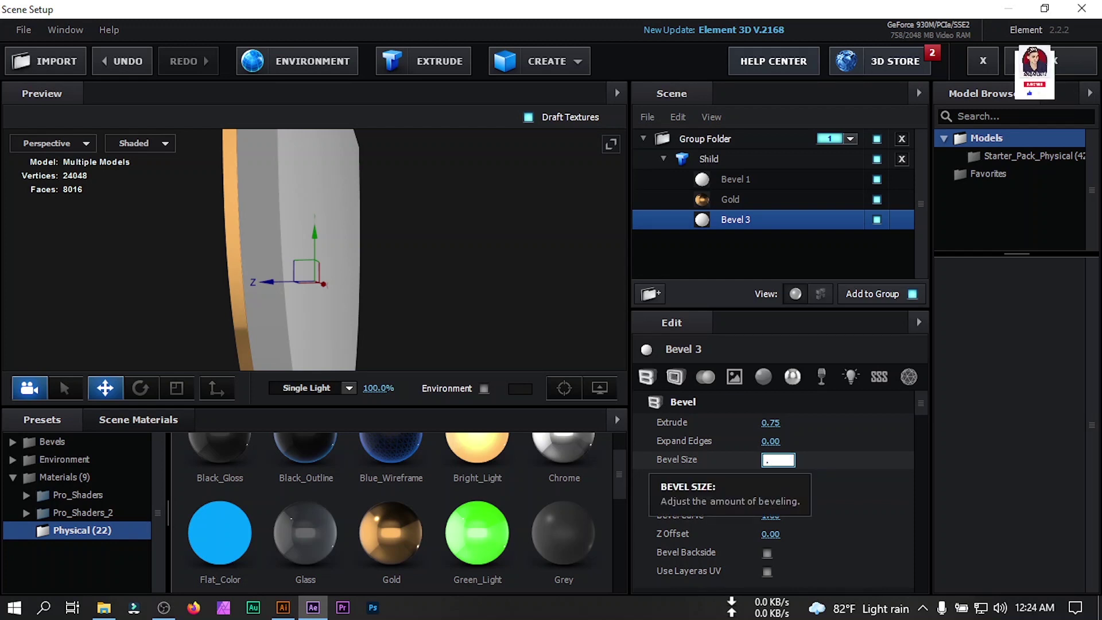
text(.65)
key(Return)
drag(391, 533, 773, 220)
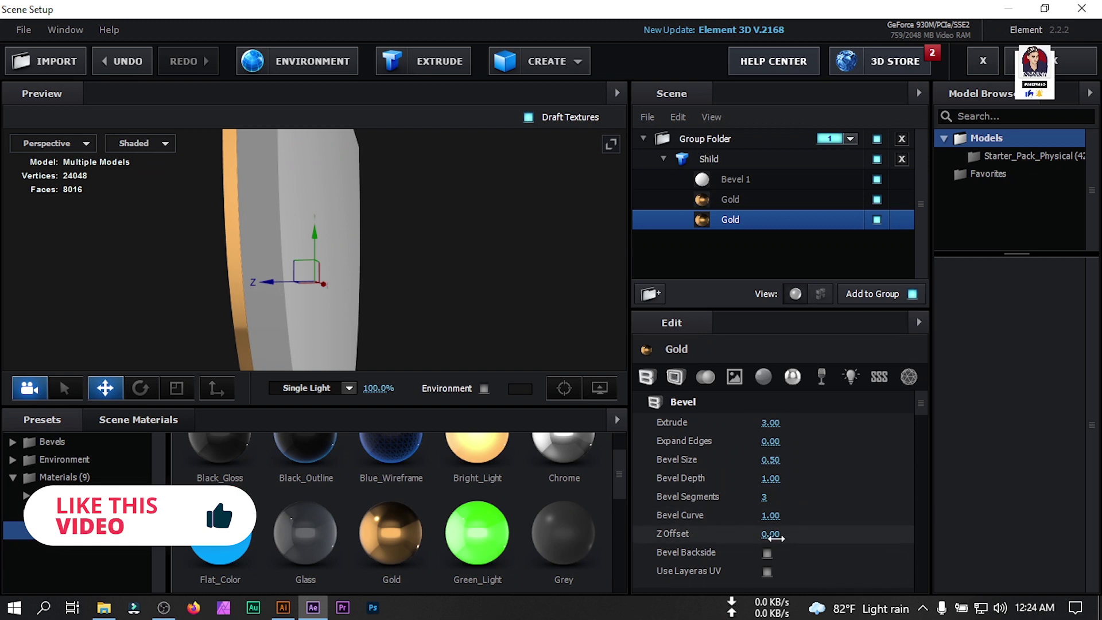
key(ctrl+z)
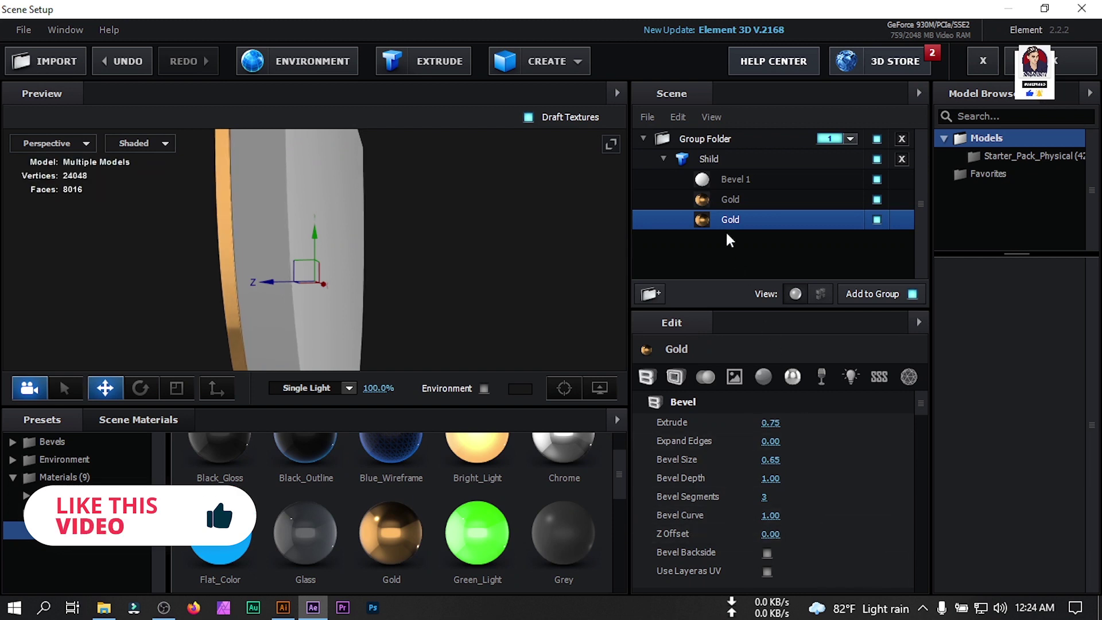
Adjust the Z Offset of both Gold bevels to space them as two separate bands along the shield's side
click(730, 200)
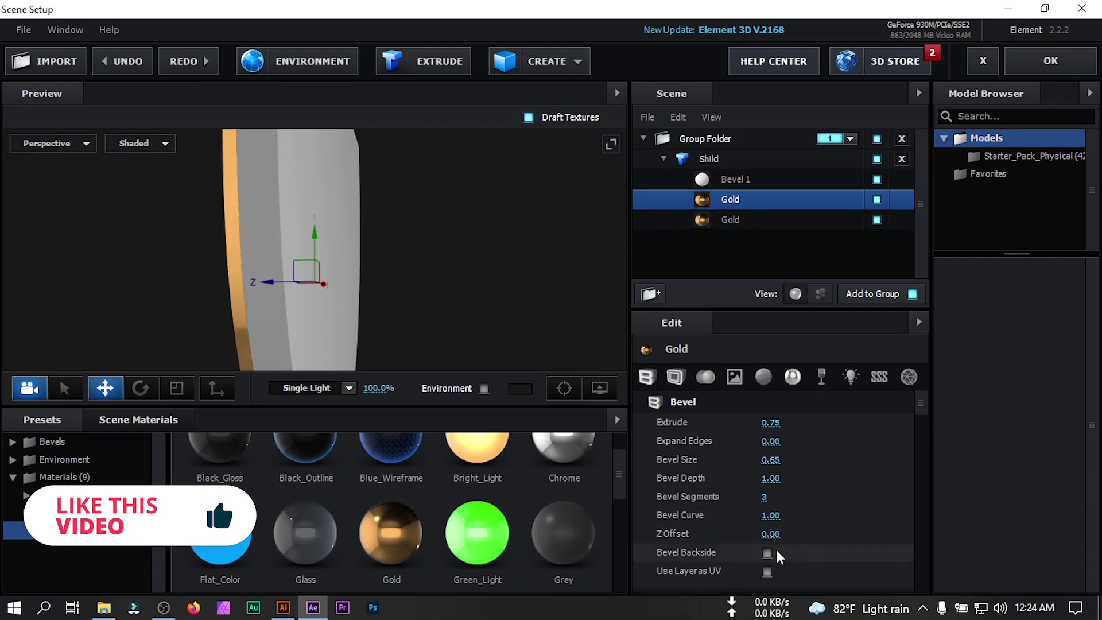
drag(770, 534, 836, 524)
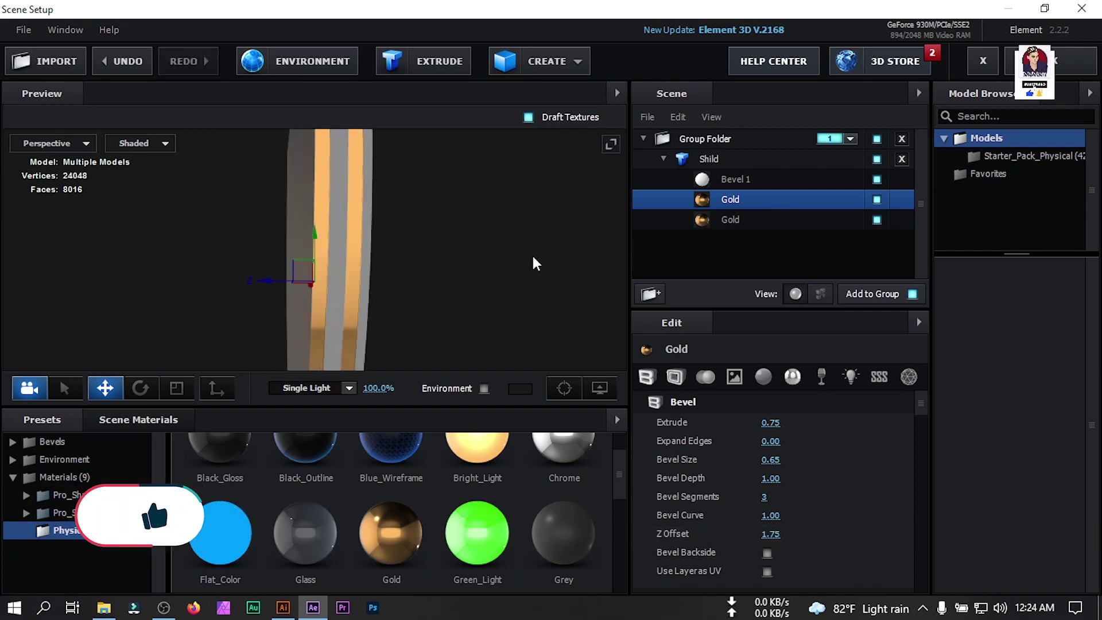
click(729, 220)
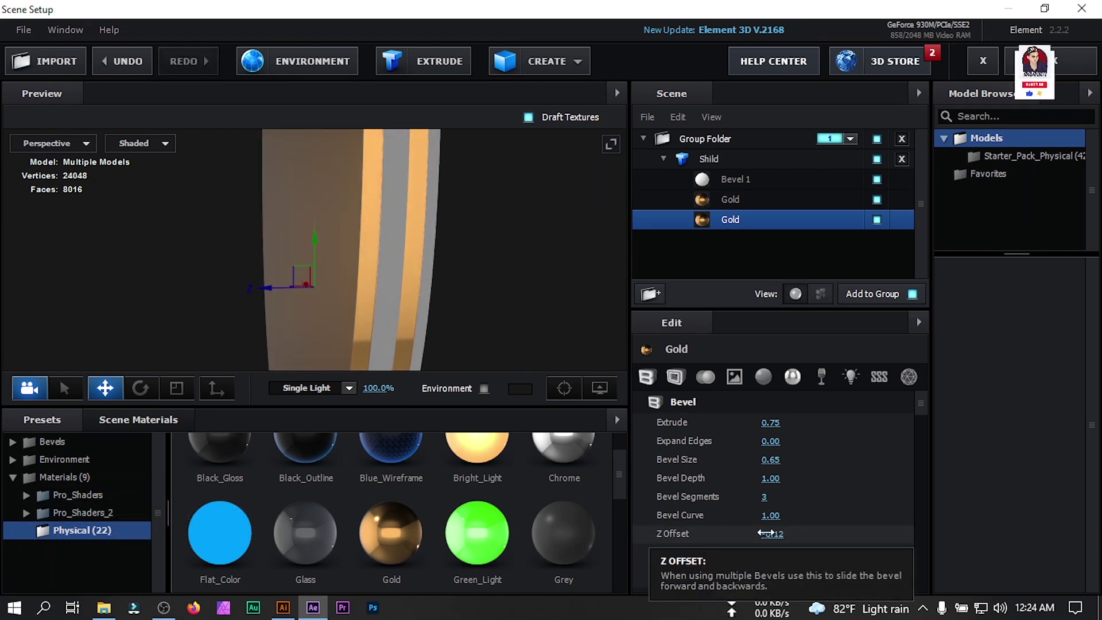
drag(771, 534, 786, 535)
key(Up)
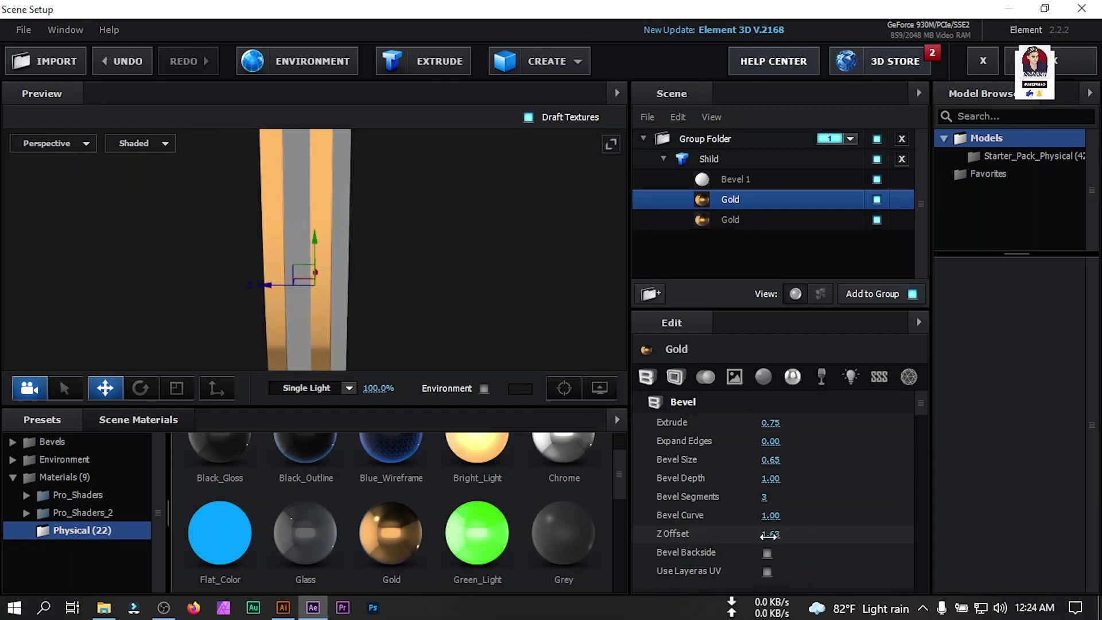
drag(441, 265, 409, 235)
Apply the Black_Gloss material from the Physical presets to the shield's Bevel 1
click(735, 180)
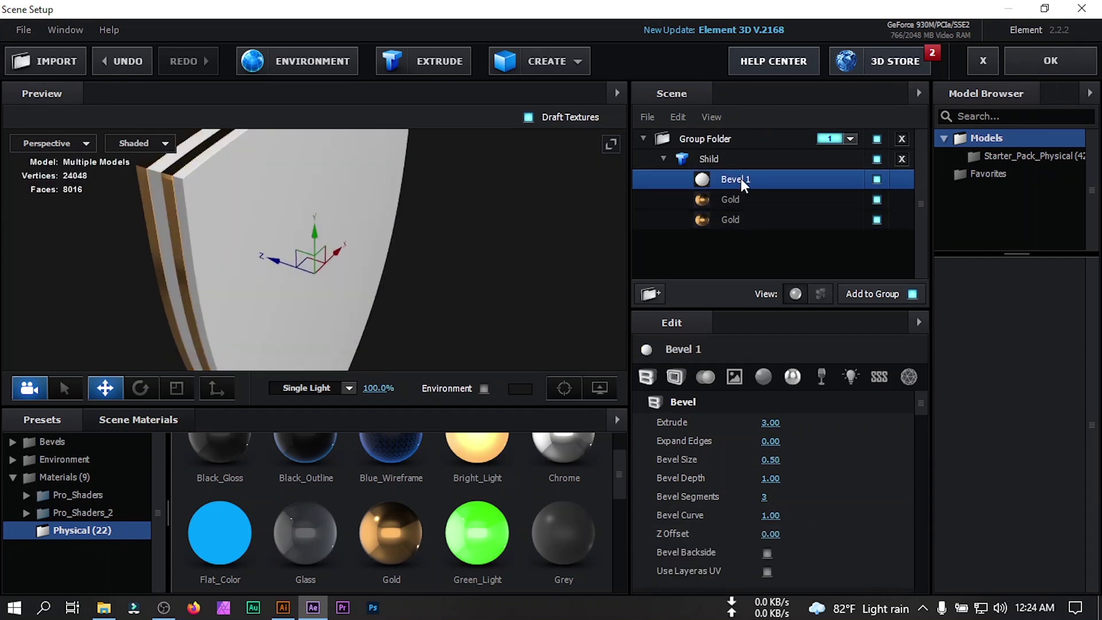
drag(239, 447, 725, 182)
drag(425, 252, 465, 228)
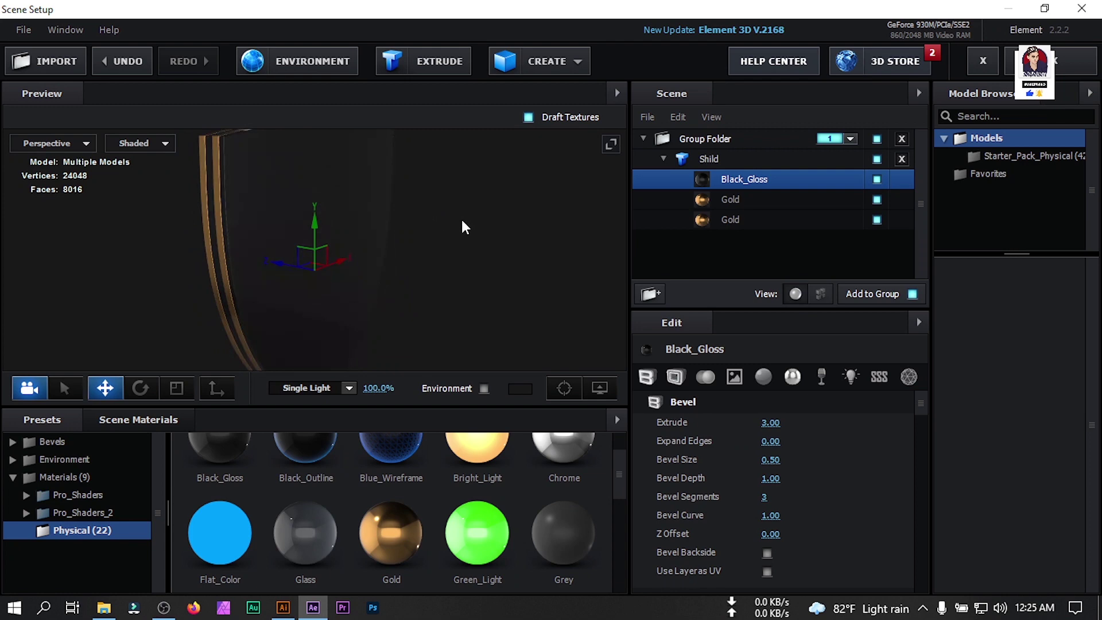
Load Custom Layer 10 (Patterns Normal (5) Black.jpg) as Black_Gloss's Normal Bump texture, with UV Repeat 20 by 20
click(736, 379)
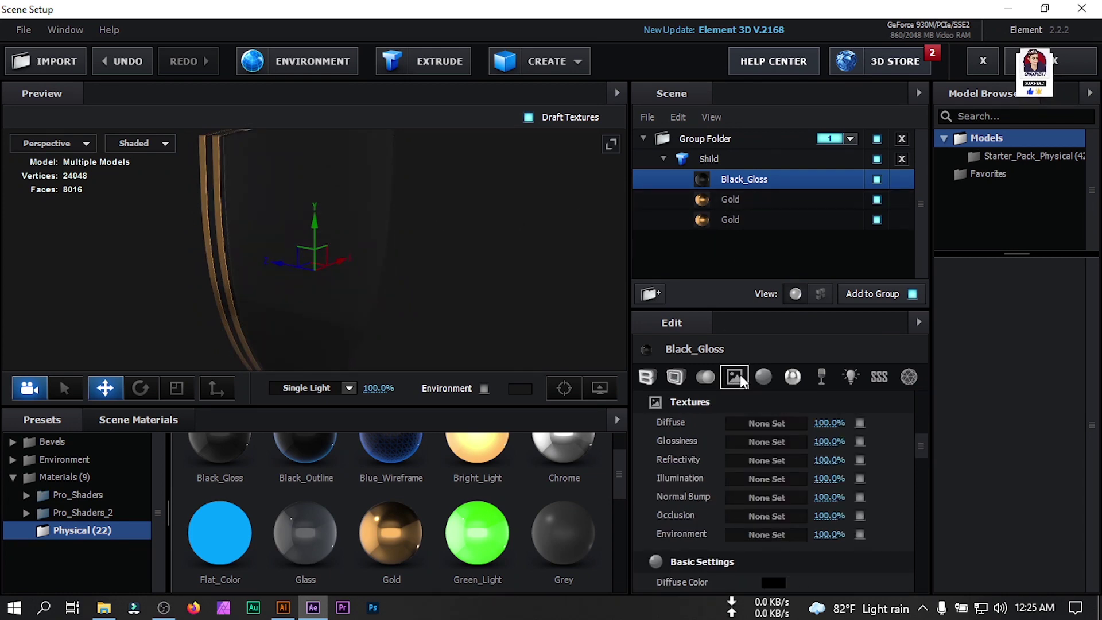
click(767, 497)
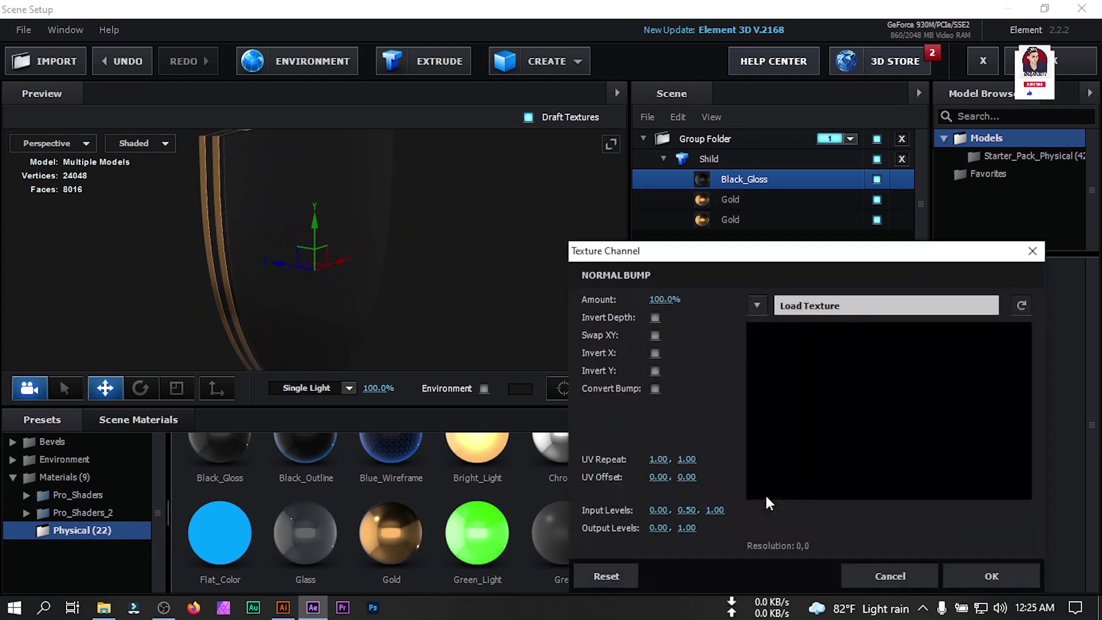
click(754, 306)
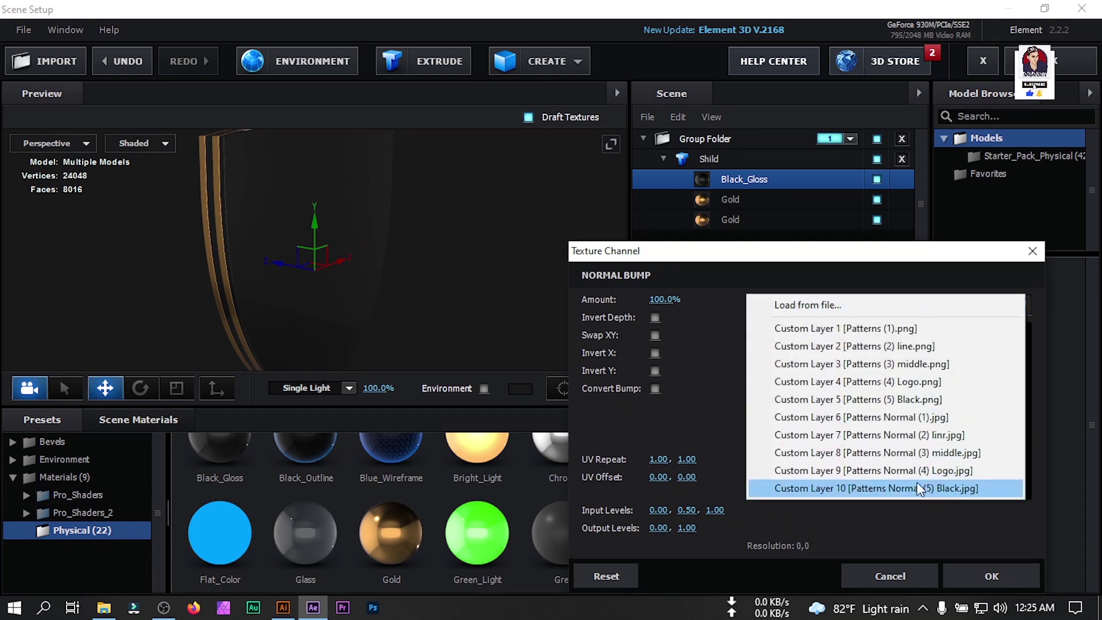
click(861, 488)
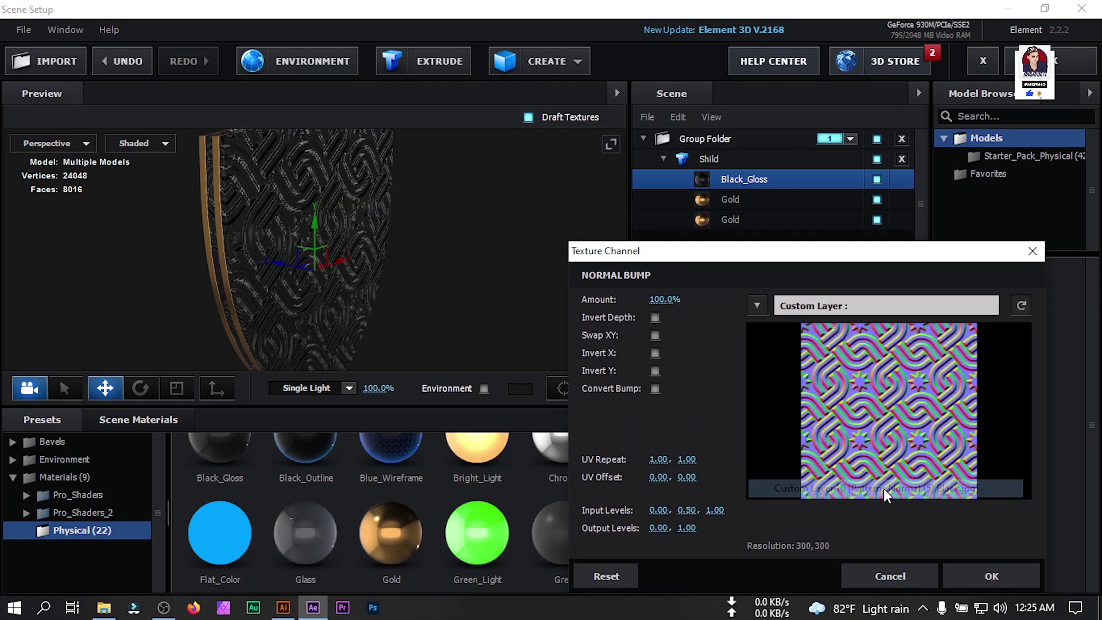
click(651, 459)
text(20)
key(Return)
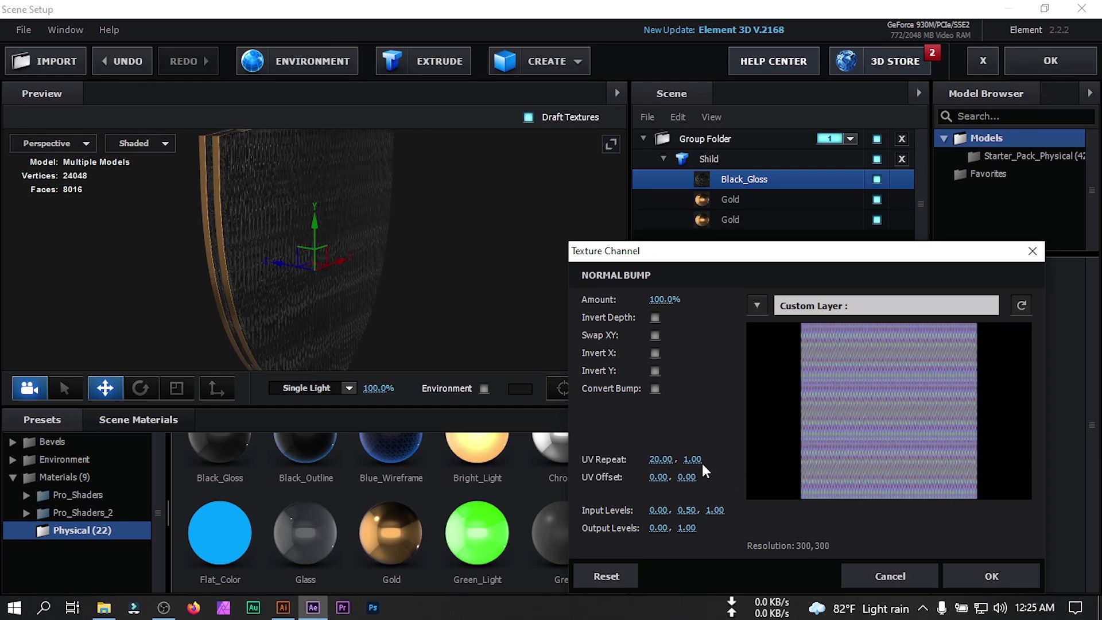
text(20)
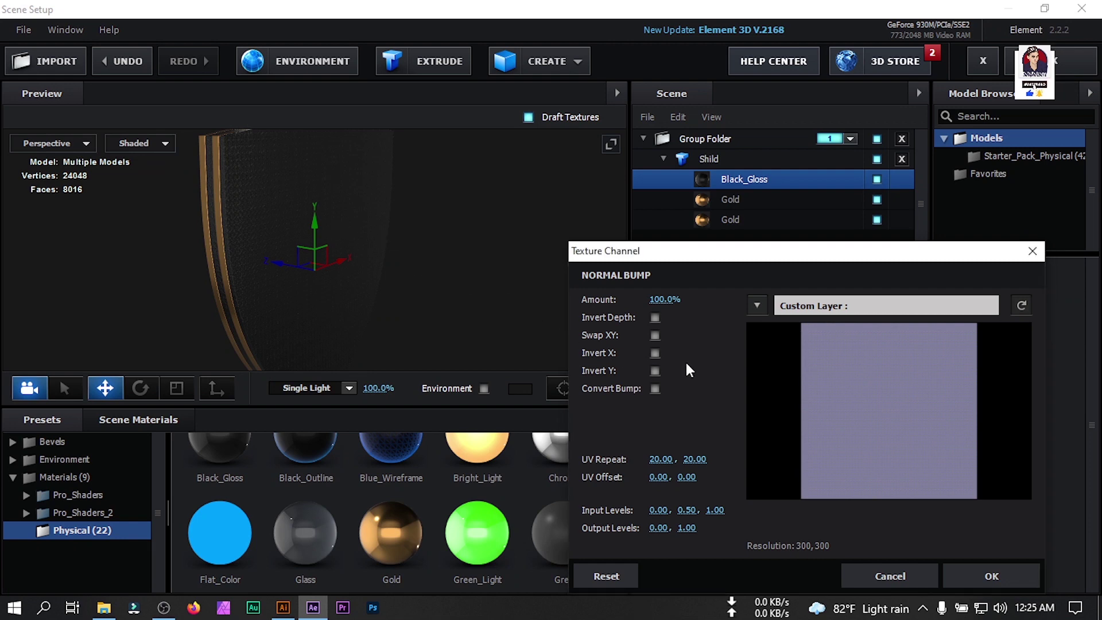
click(966, 579)
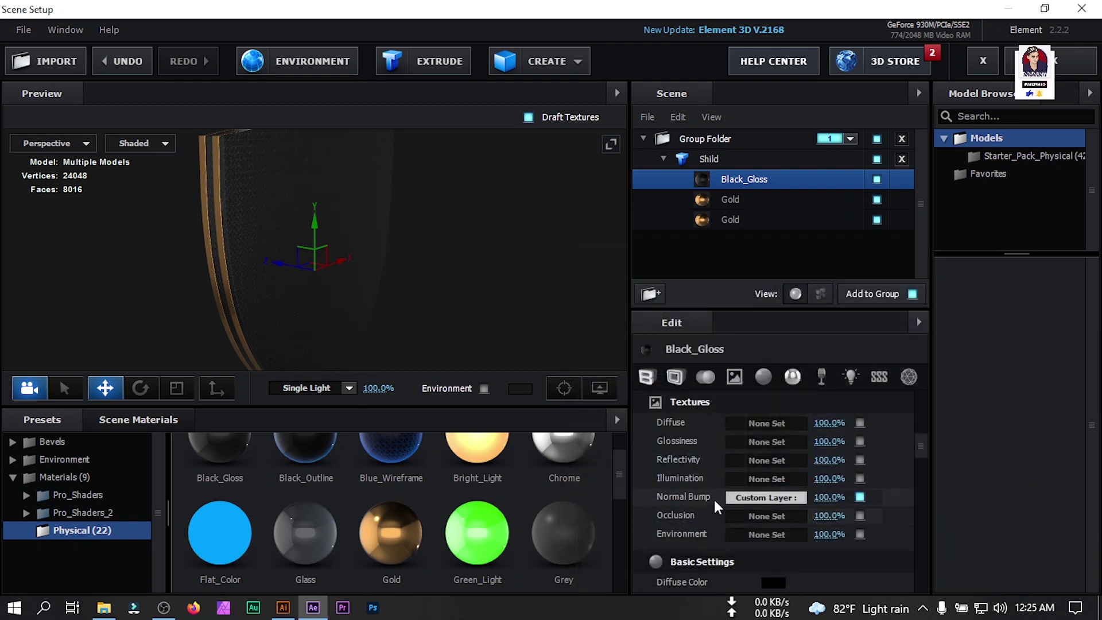
Load Custom Layer 5 (Patterns (5) Black.png) as Black_Gloss's Illumination texture, with UV Repeat 20 by 20
click(787, 478)
click(754, 302)
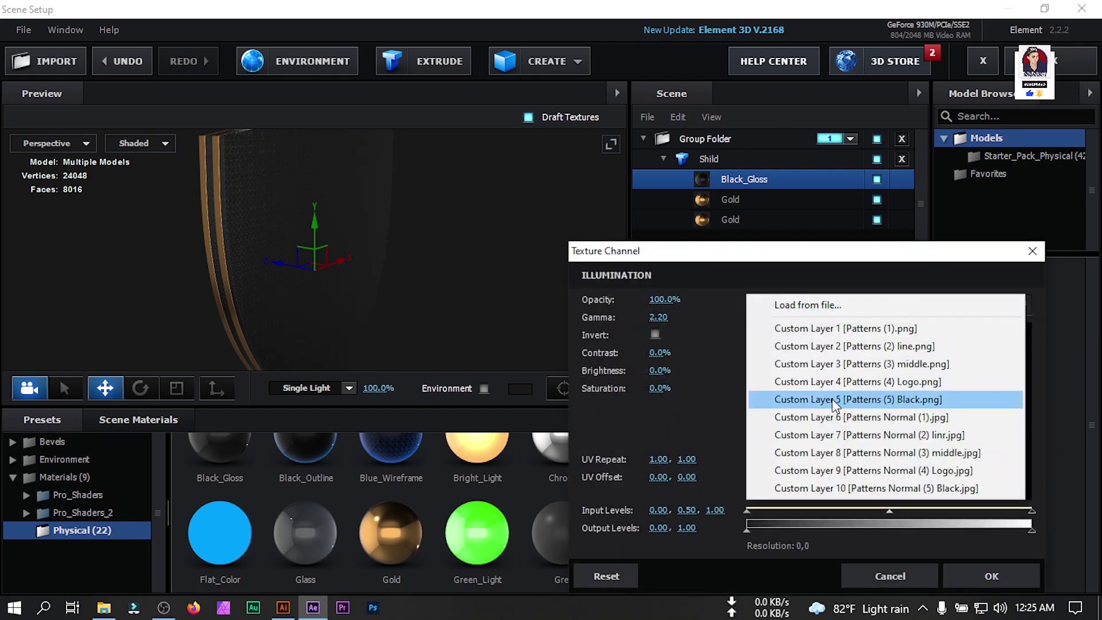
click(852, 400)
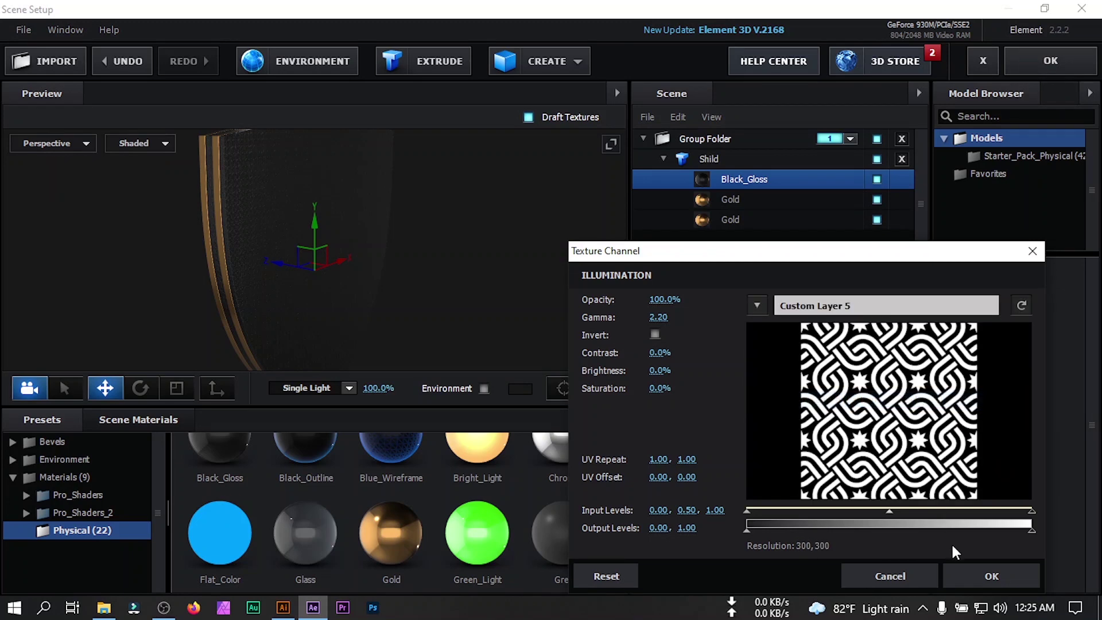
click(659, 464)
text(20)
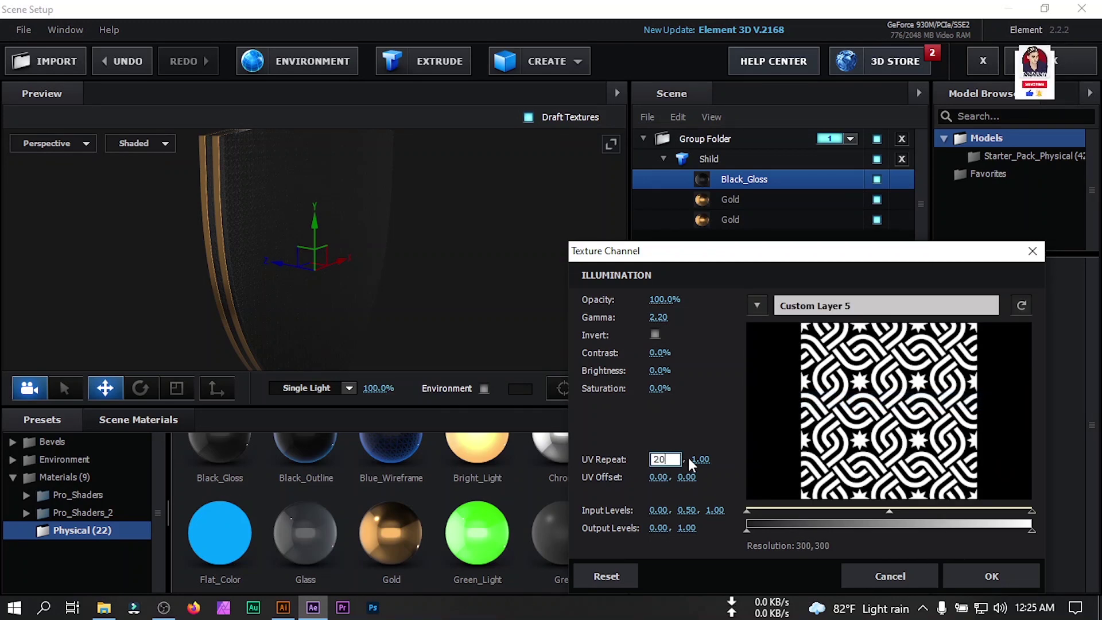
click(693, 465)
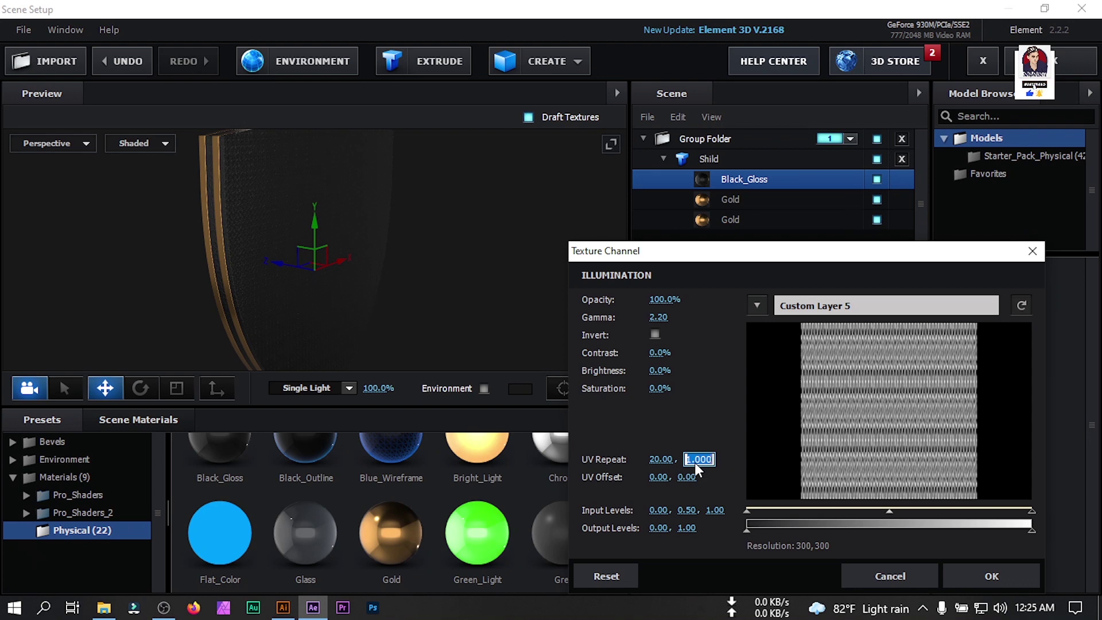
text(20)
key(Return)
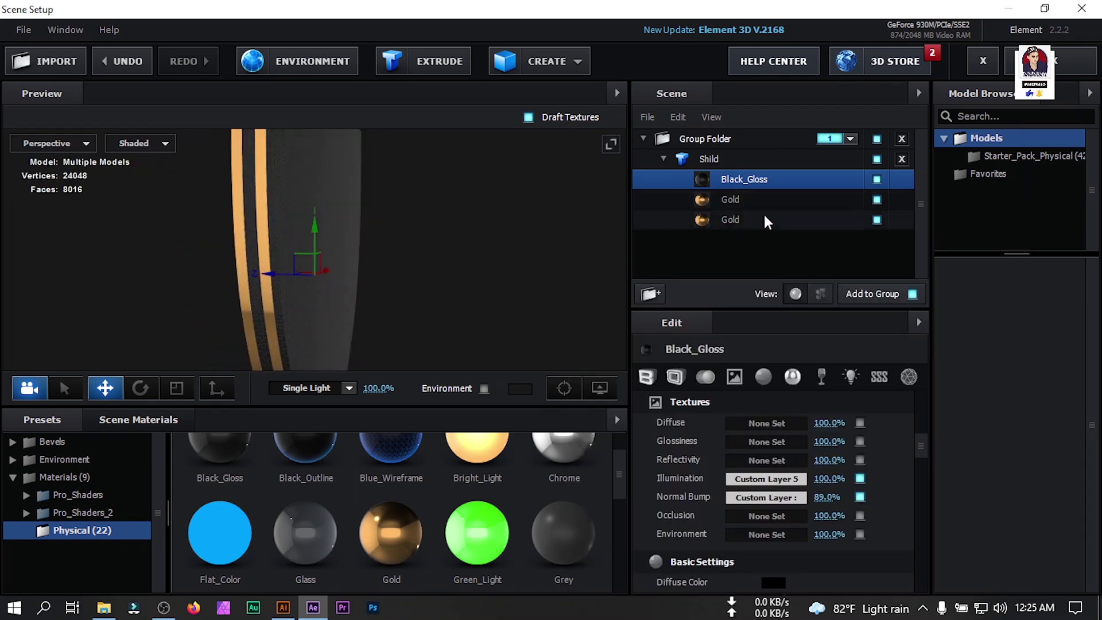
Load Custom Layer 3 (Patterns (3) middle.png) as the shield's first Gold material's Illumination texture and adjust its UV Repeat
click(762, 205)
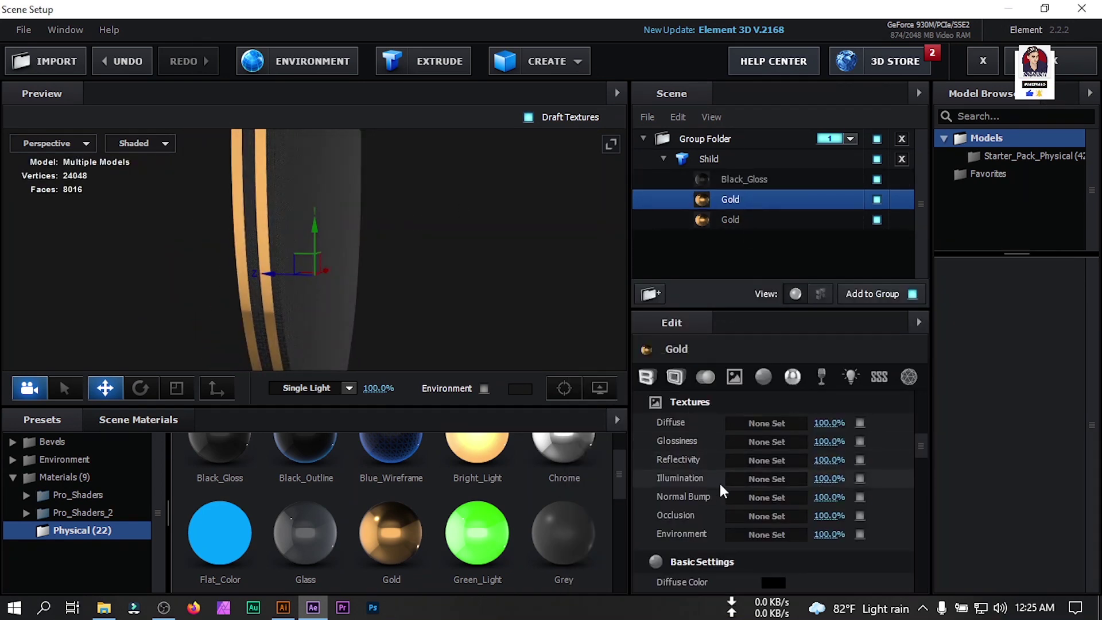
click(763, 482)
click(754, 305)
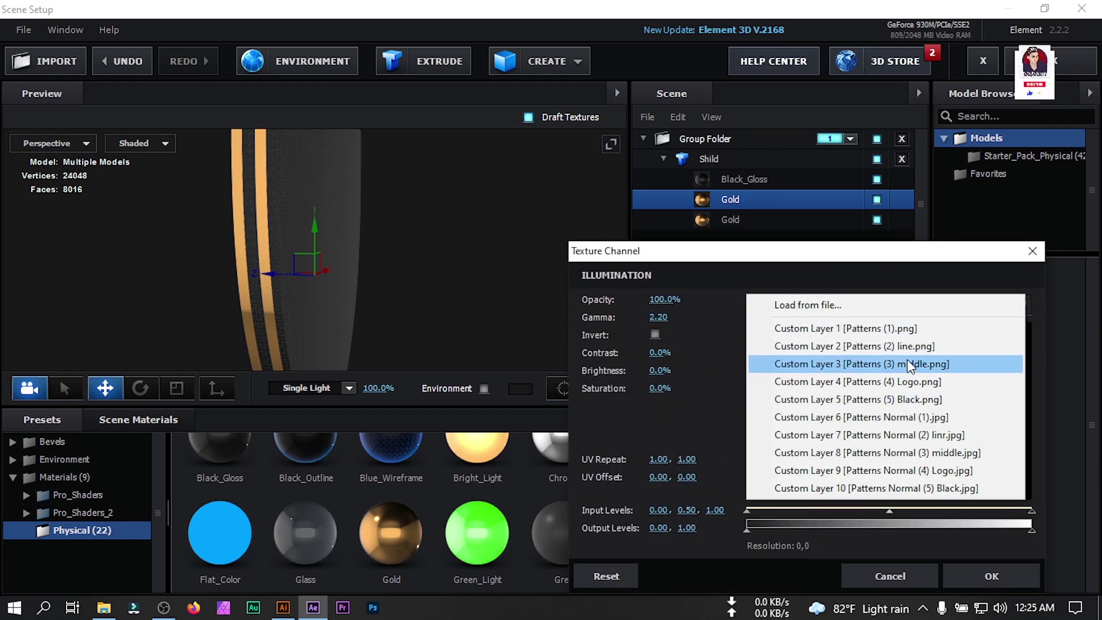
click(850, 368)
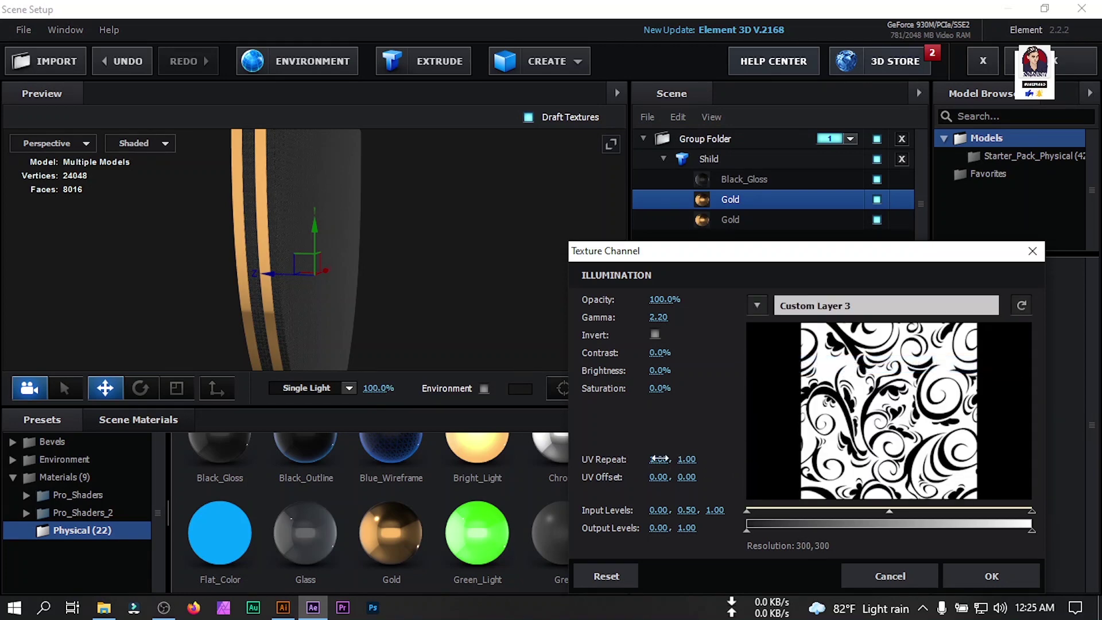
click(700, 460)
key(Return)
Load Custom Layer 8 (Patterns Normal (3) middle.jpg) as the first Gold material's Normal Bump texture, with a UV Repeat of 20
click(755, 499)
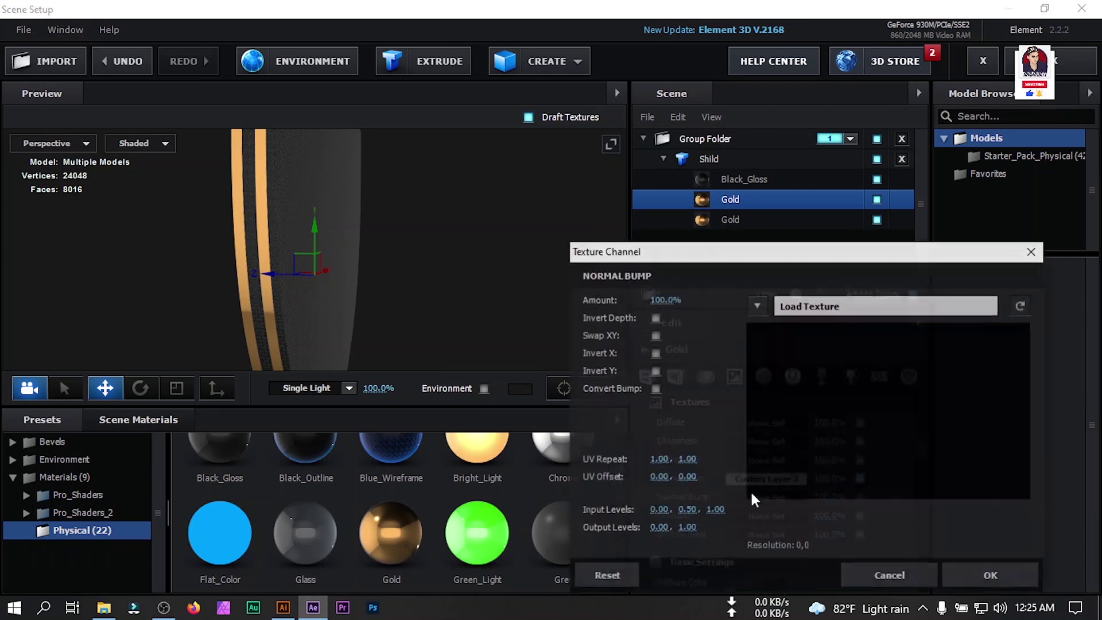
click(759, 308)
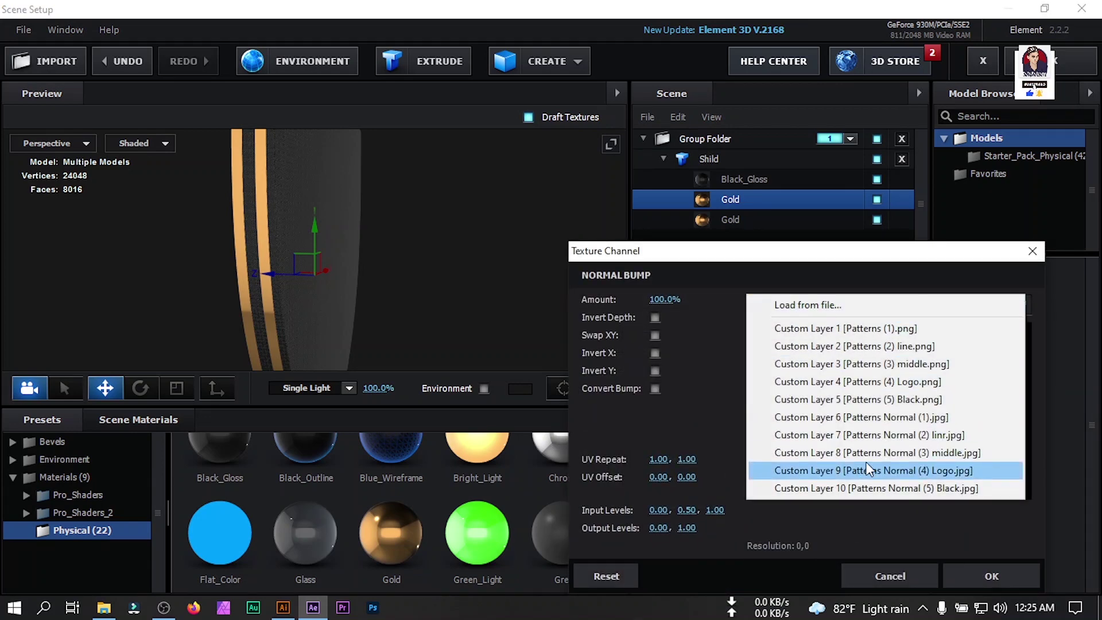
click(843, 453)
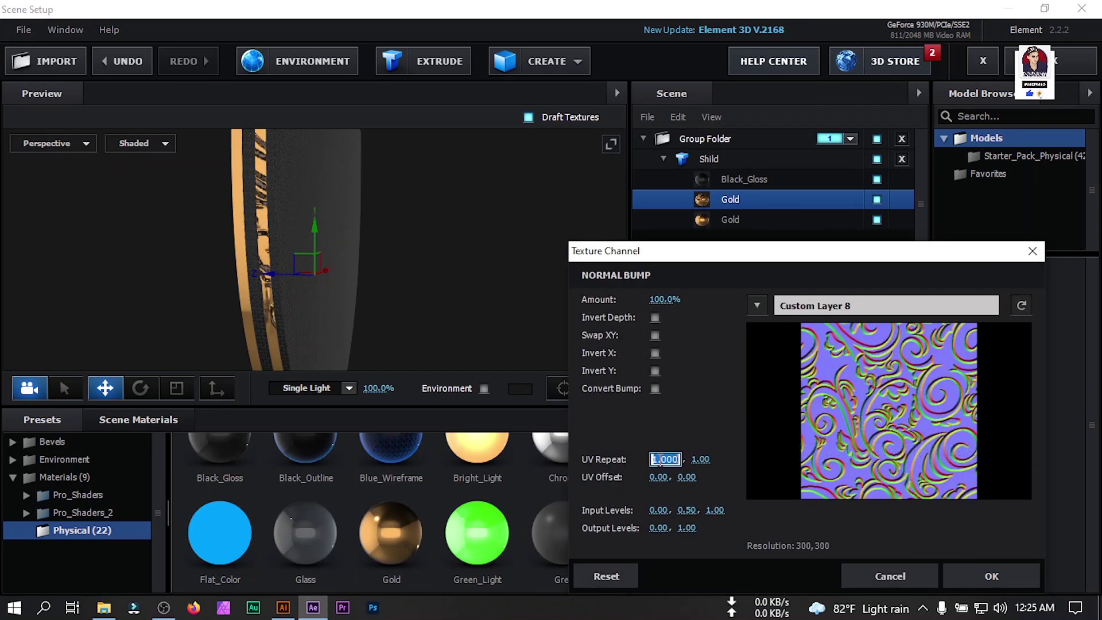
click(694, 460)
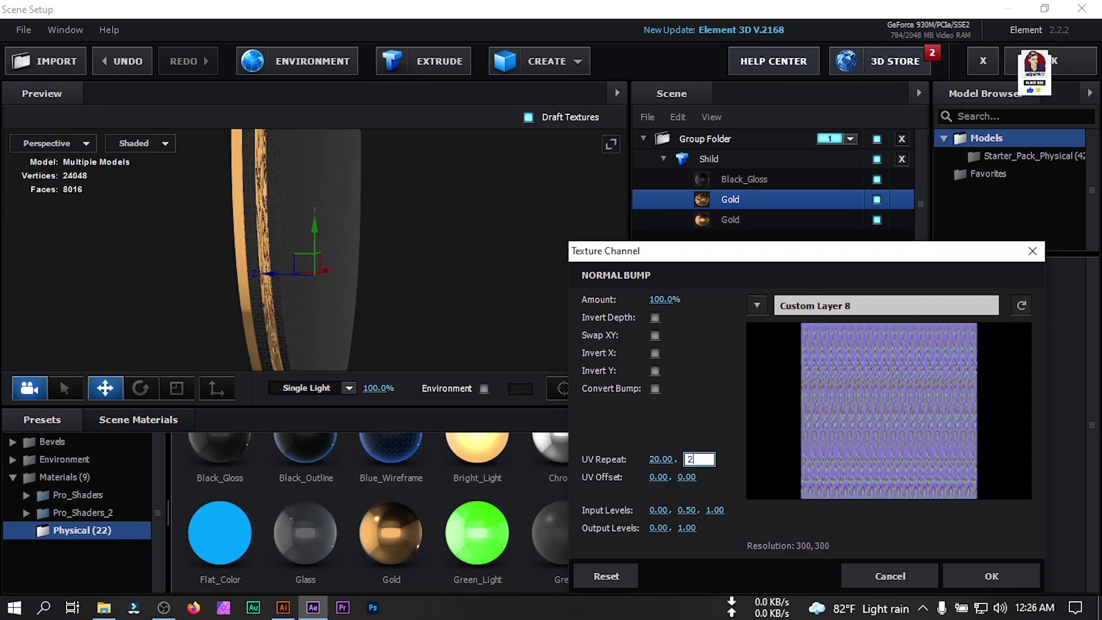
key(Return)
Apply the patterned Gold scene material to the shield's other Gold bevel
click(138, 420)
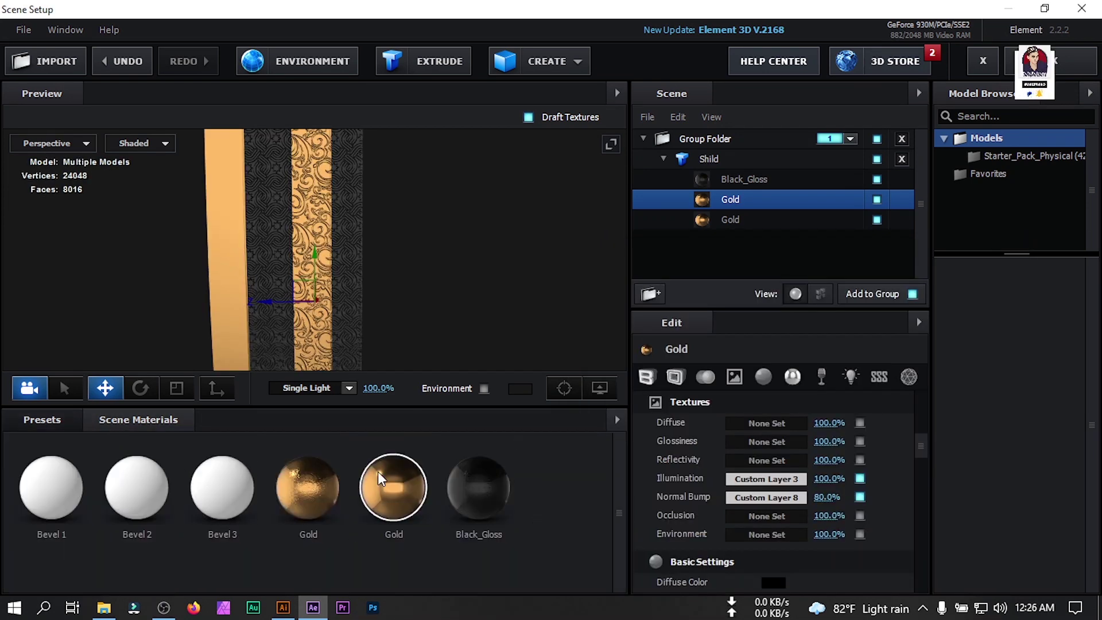
drag(308, 488, 782, 222)
drag(454, 261, 420, 202)
Create a new extrusion model from Custom Path 2 and move it forward along Z in front of the shield
click(660, 157)
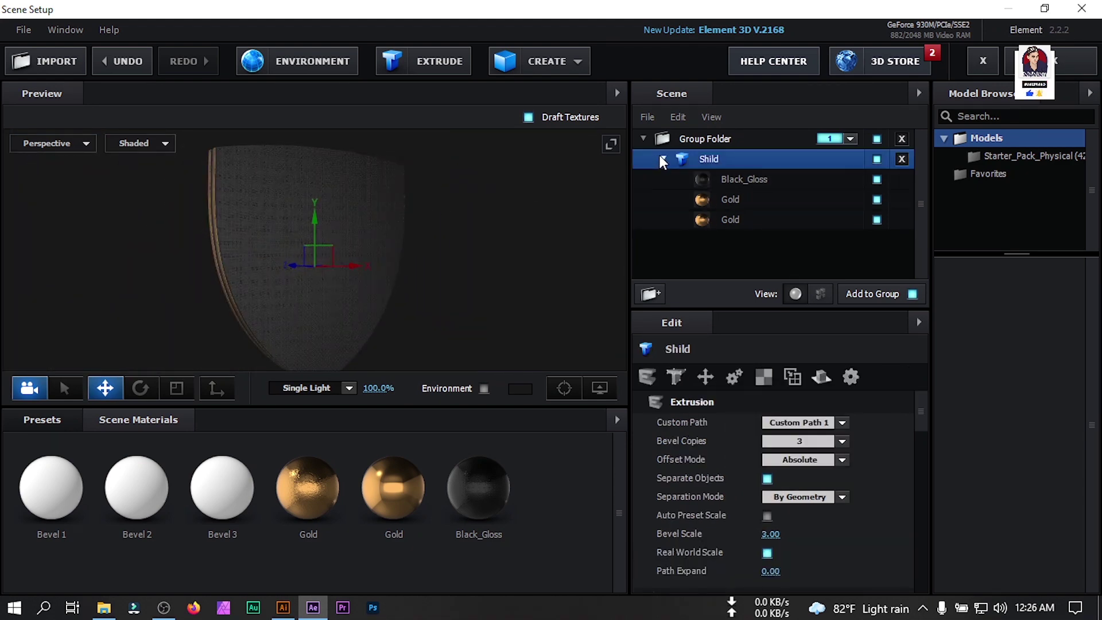
click(449, 62)
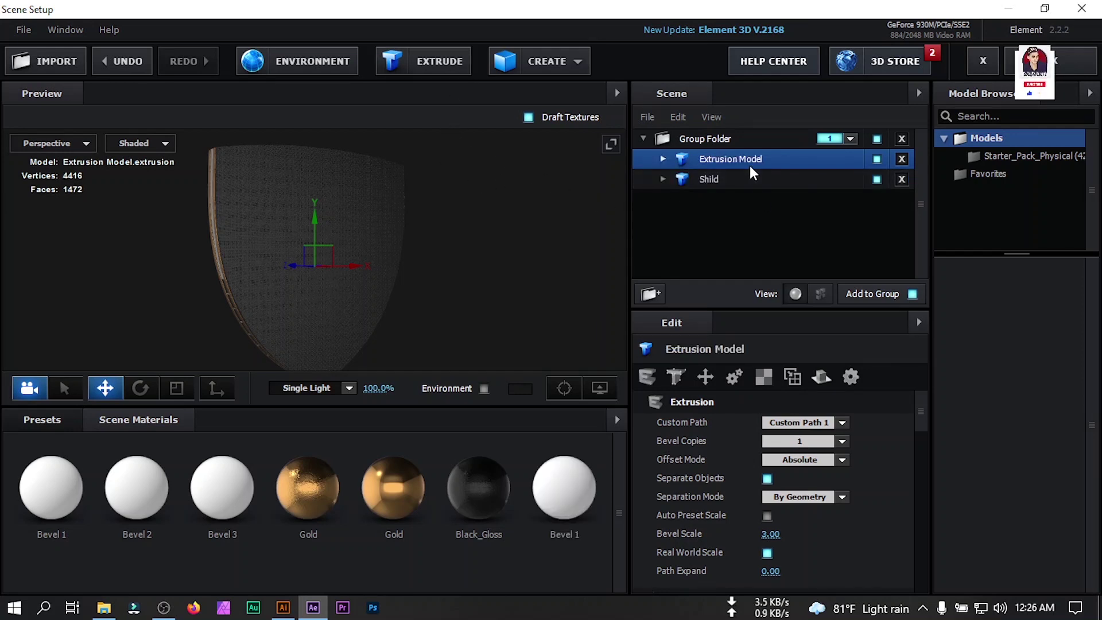
click(842, 424)
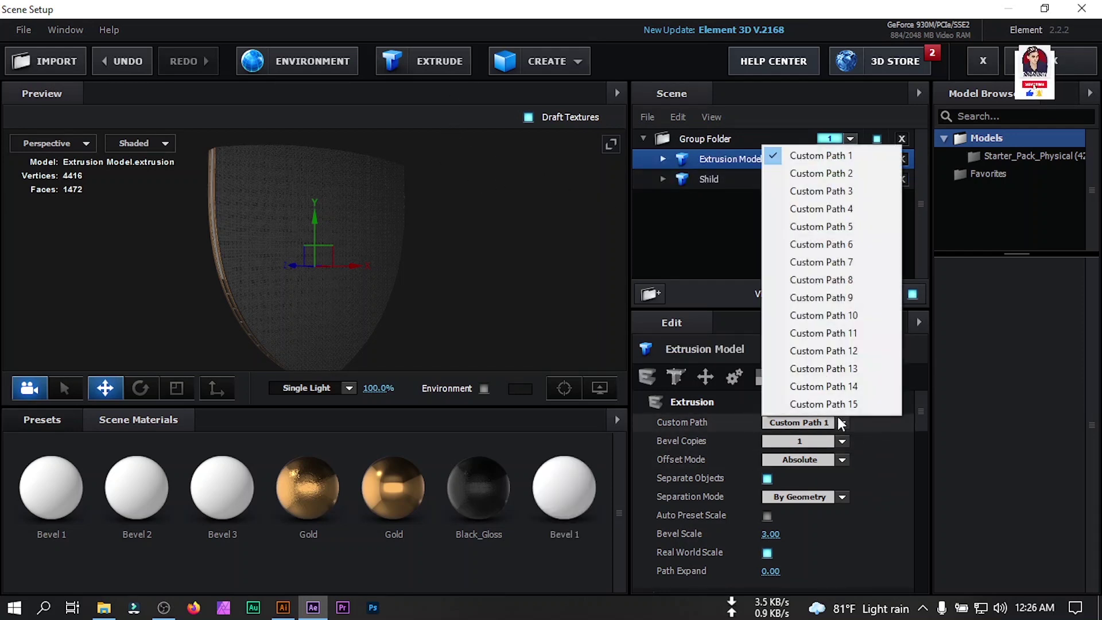
click(847, 173)
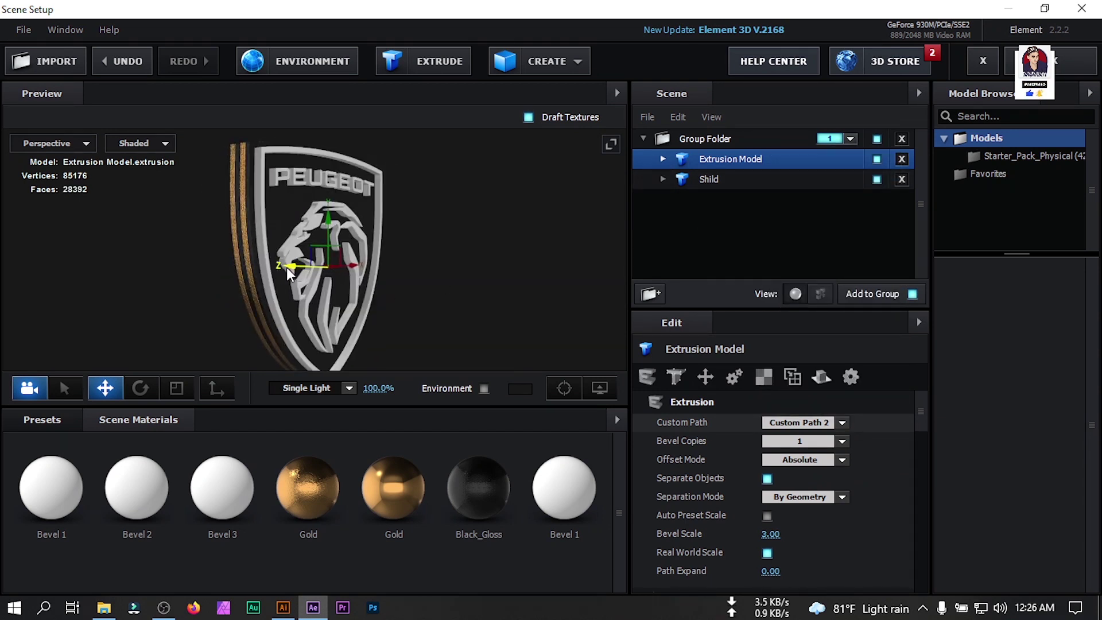
drag(281, 267, 531, 277)
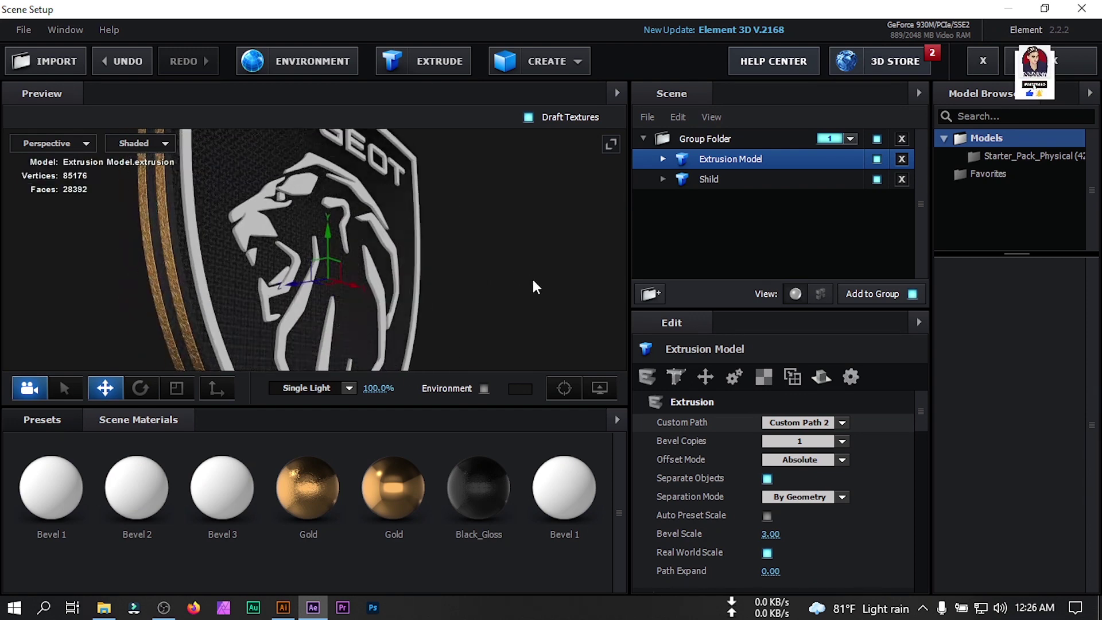
Apply the Gold material from the Physical presets to the Peugeot logo's Extrusion Model
click(378, 493)
click(57, 424)
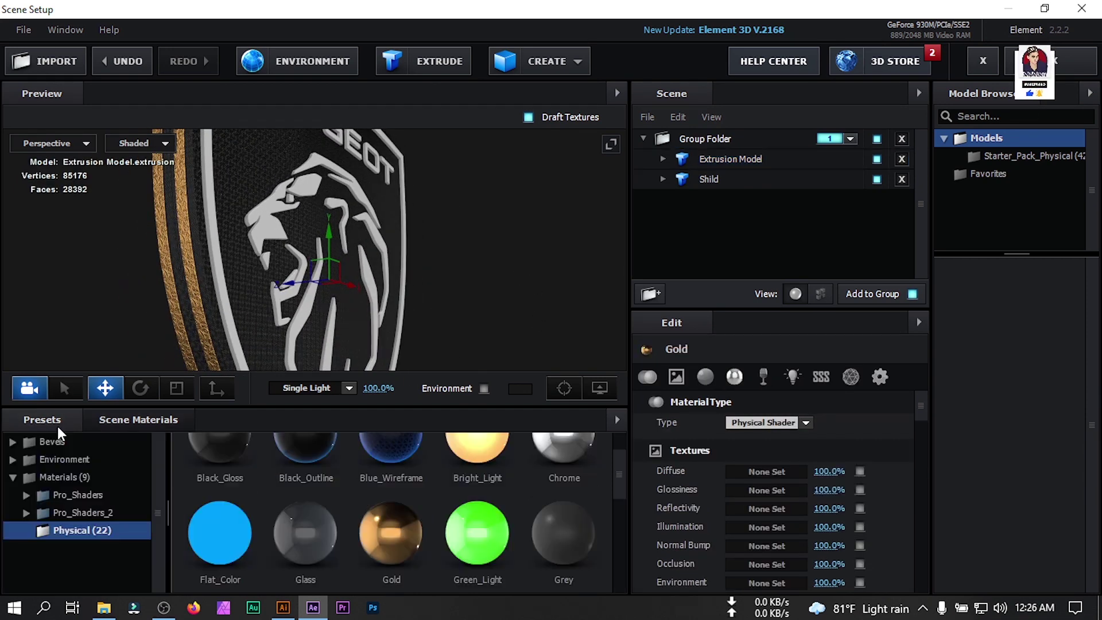
drag(390, 534, 773, 165)
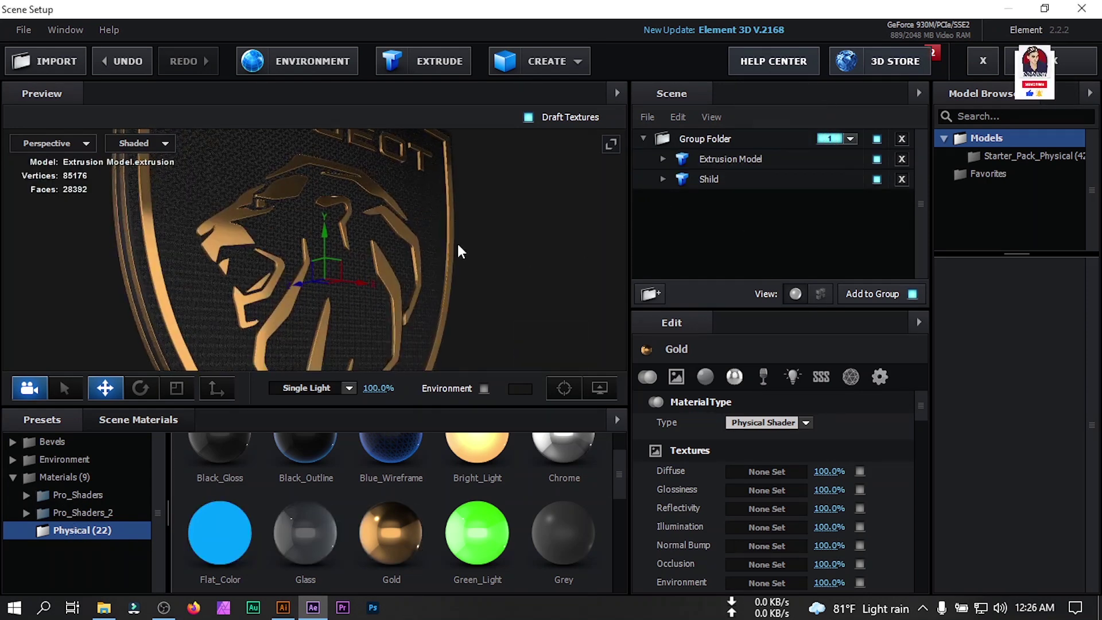
Load Custom Layer 2 (Patterns (2) line.png) as the logo's Gold material's Illumination texture, with UV Repeat 20 by 20
click(674, 160)
click(752, 178)
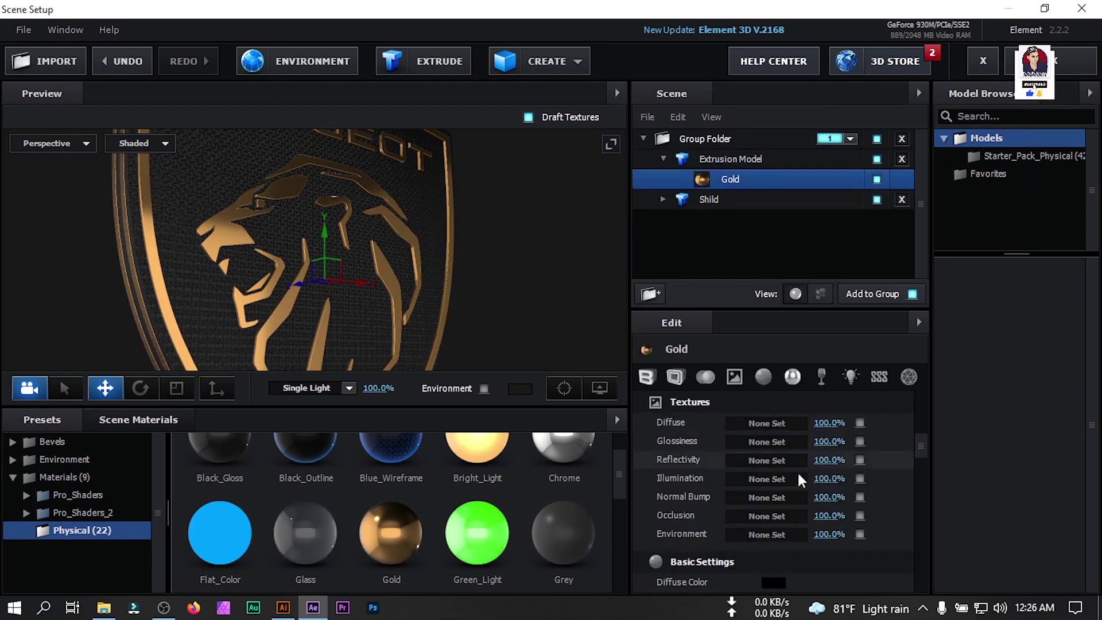
click(758, 480)
click(768, 303)
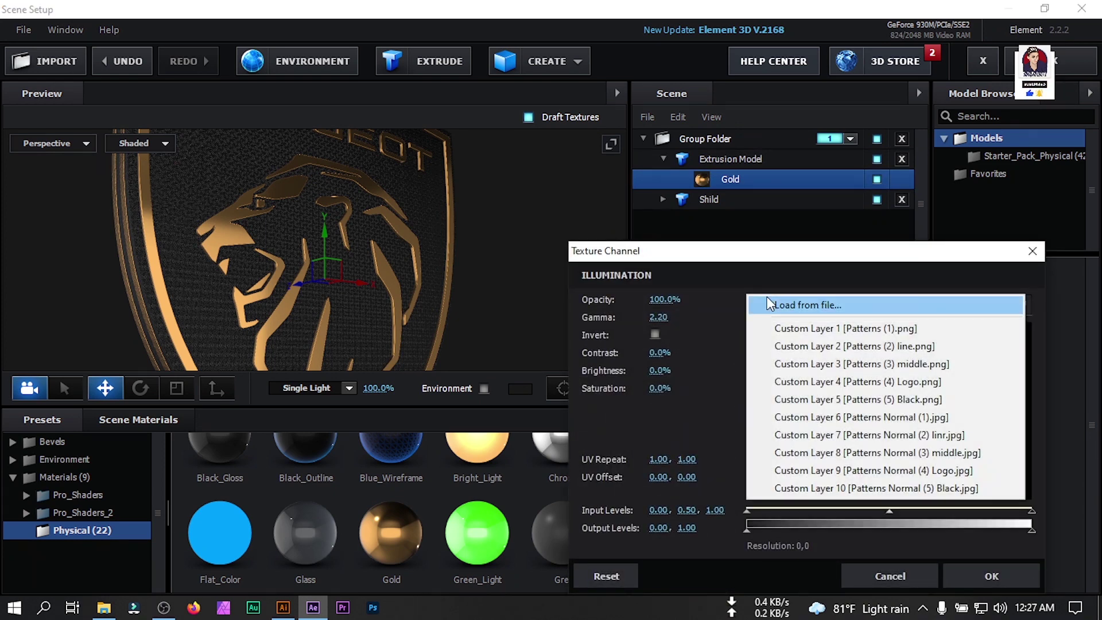
click(905, 348)
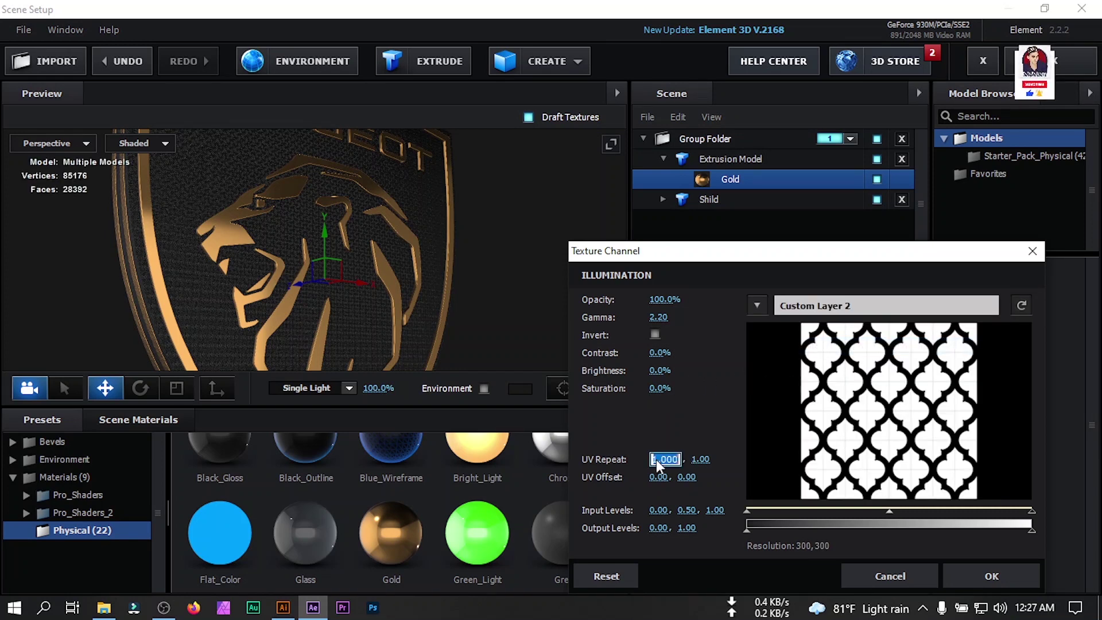
key(Return)
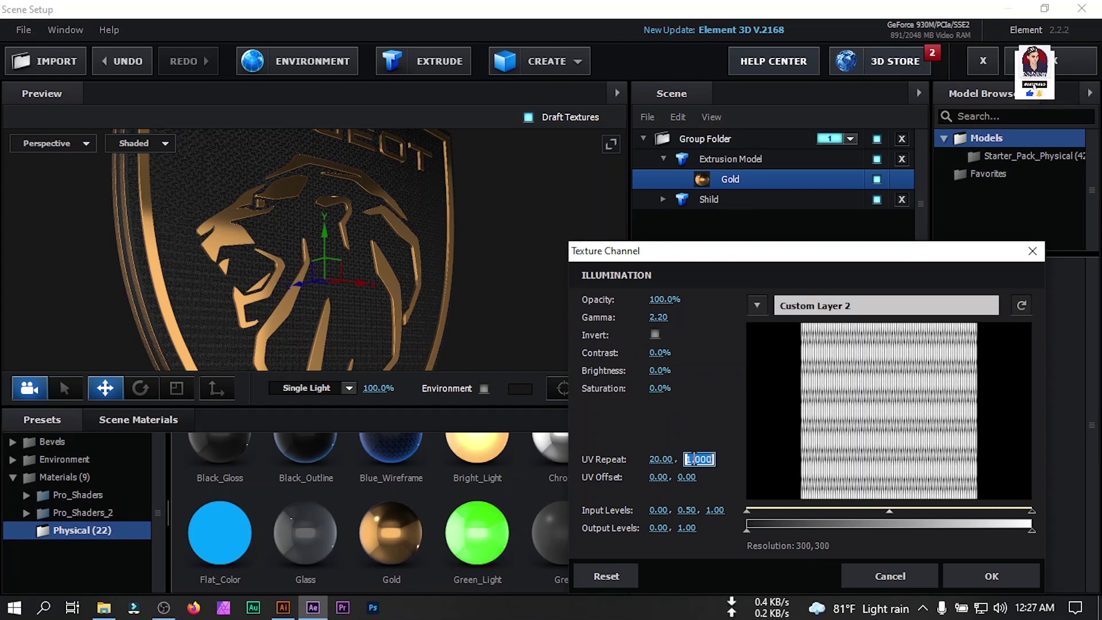
click(700, 455)
text(20)
key(Return)
click(960, 577)
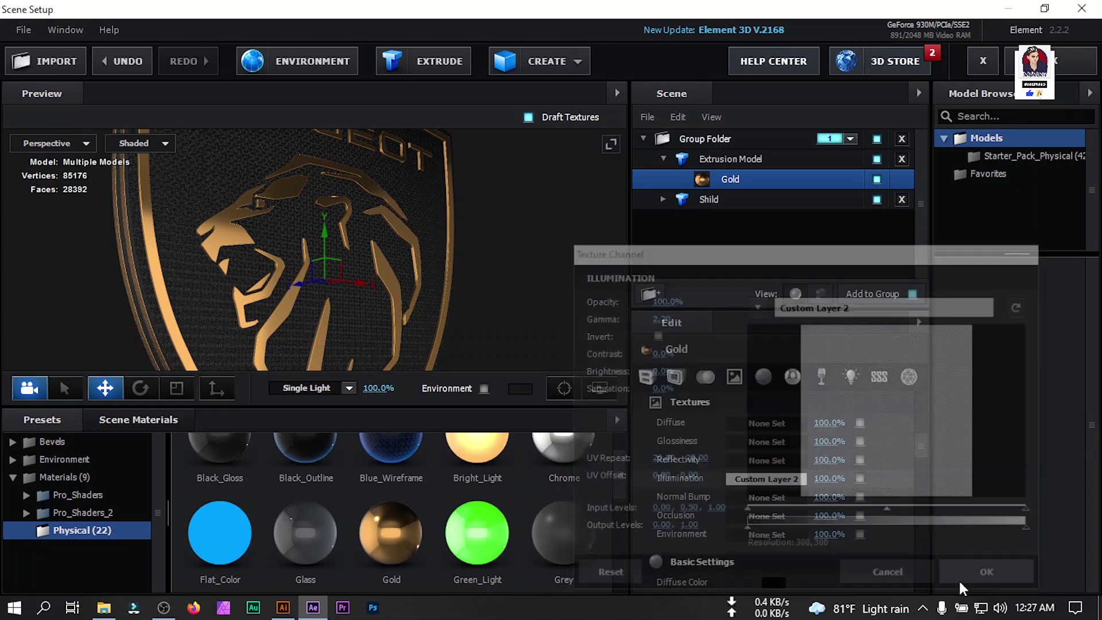
Load Custom Layer 7 (Patterns Normal (2) linr.jpg) as the logo's Gold material's Normal Bump texture, with UV Repeat 20 by 20
click(758, 493)
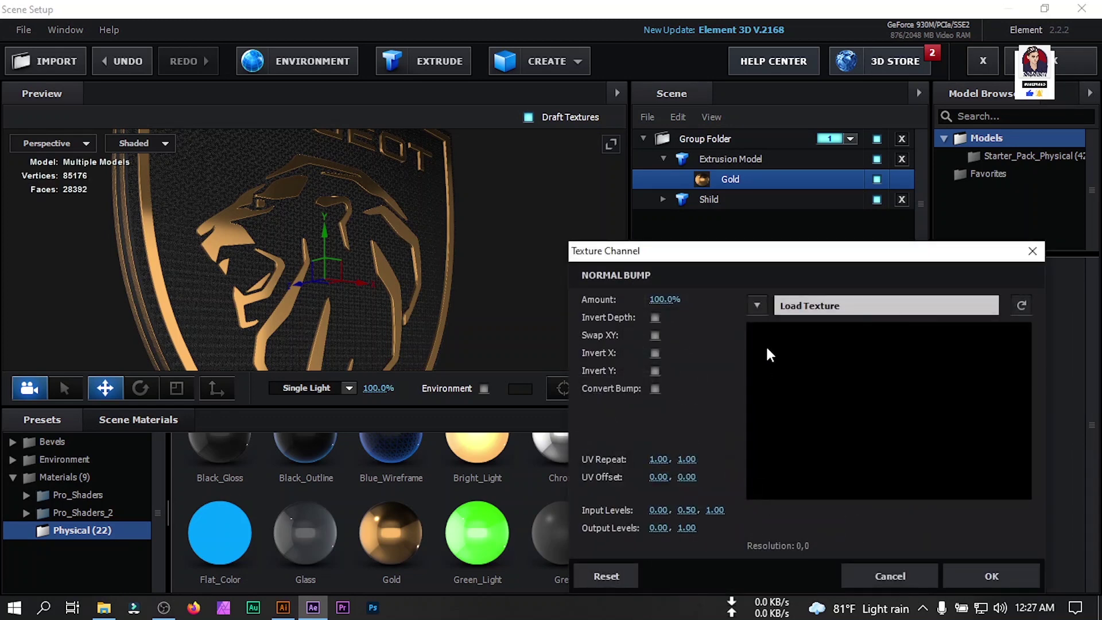
click(757, 306)
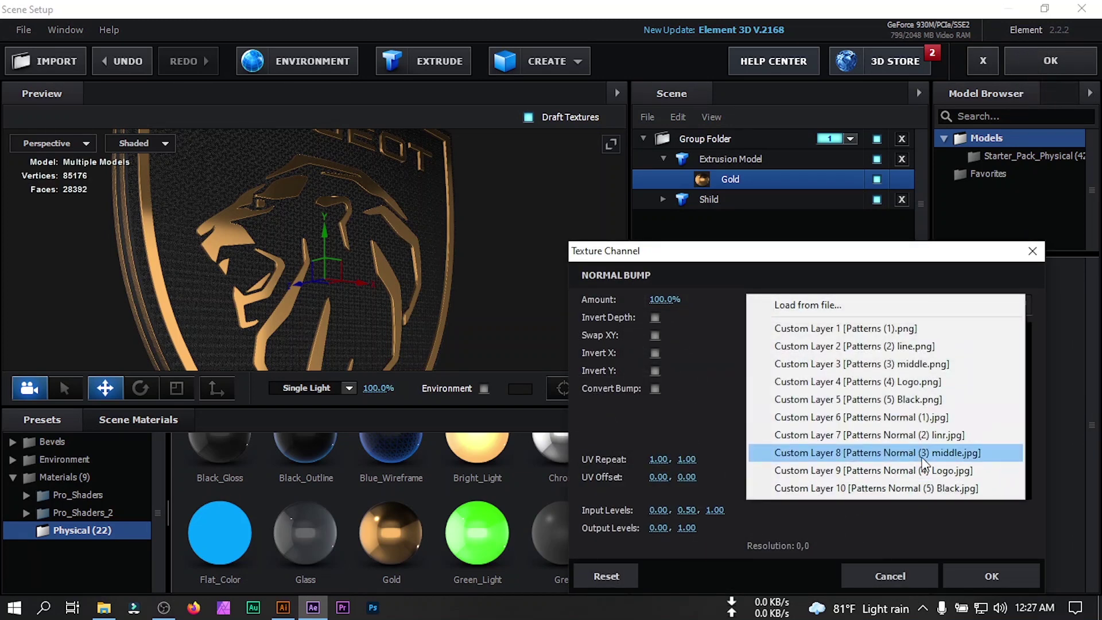
click(896, 435)
text(20)
key(Tab)
text(20)
key(Return)
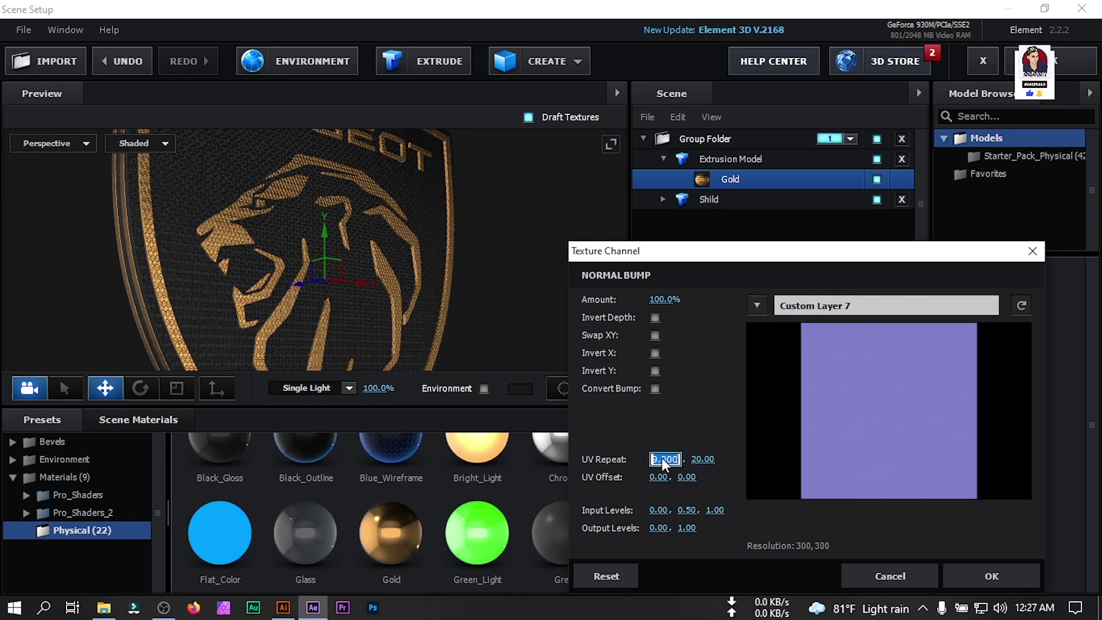
Set the logo's Normal Bump amount to 45% and apply the texture channel settings
click(658, 299)
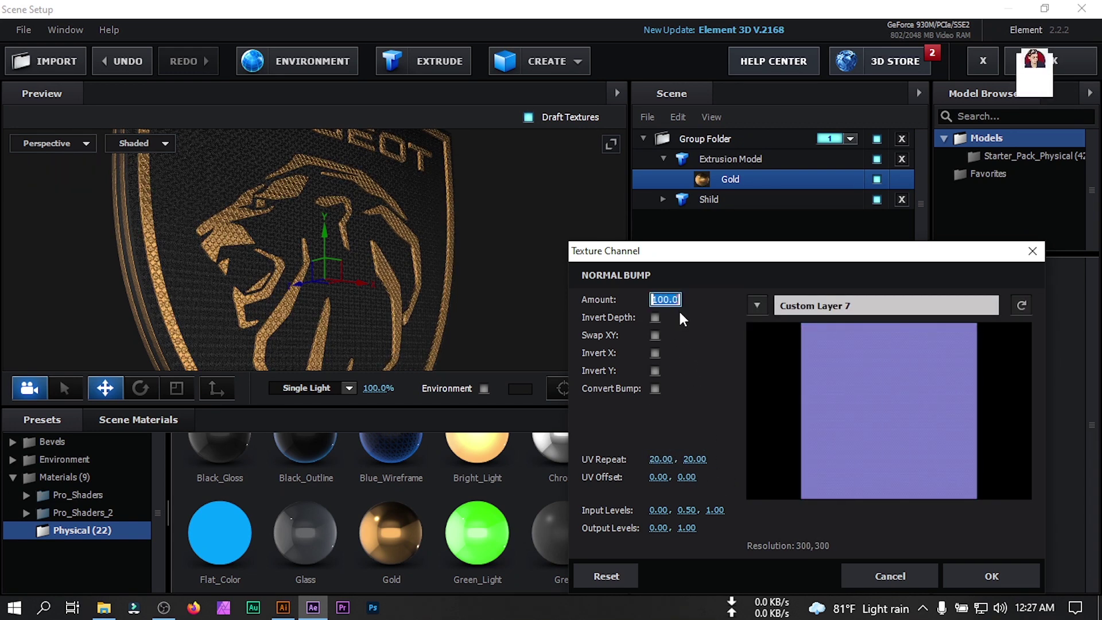
text(45)
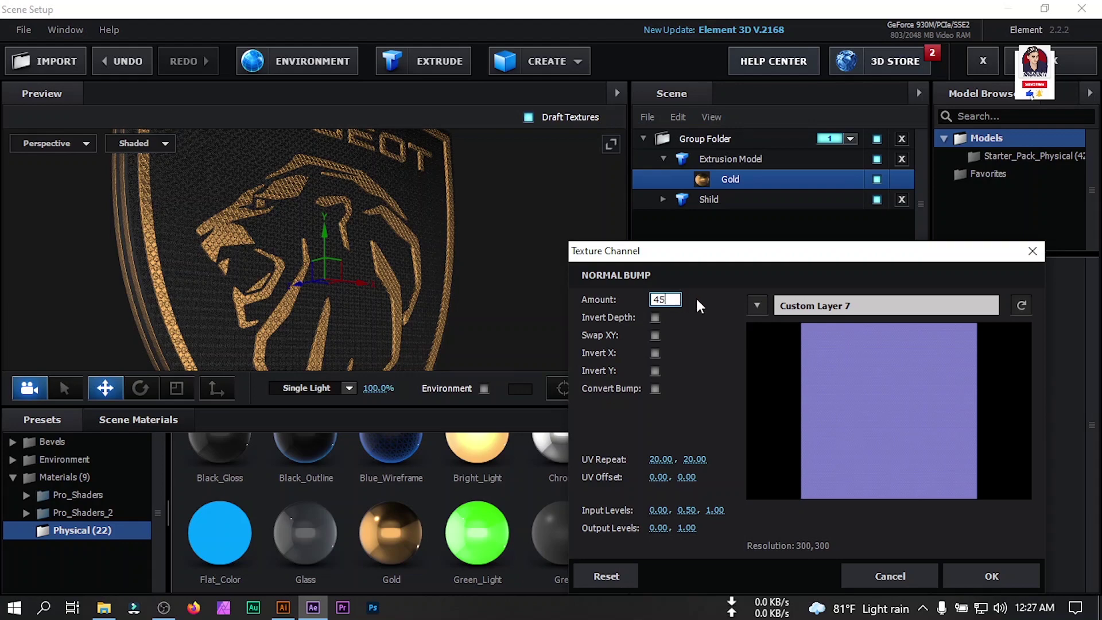
key(Return)
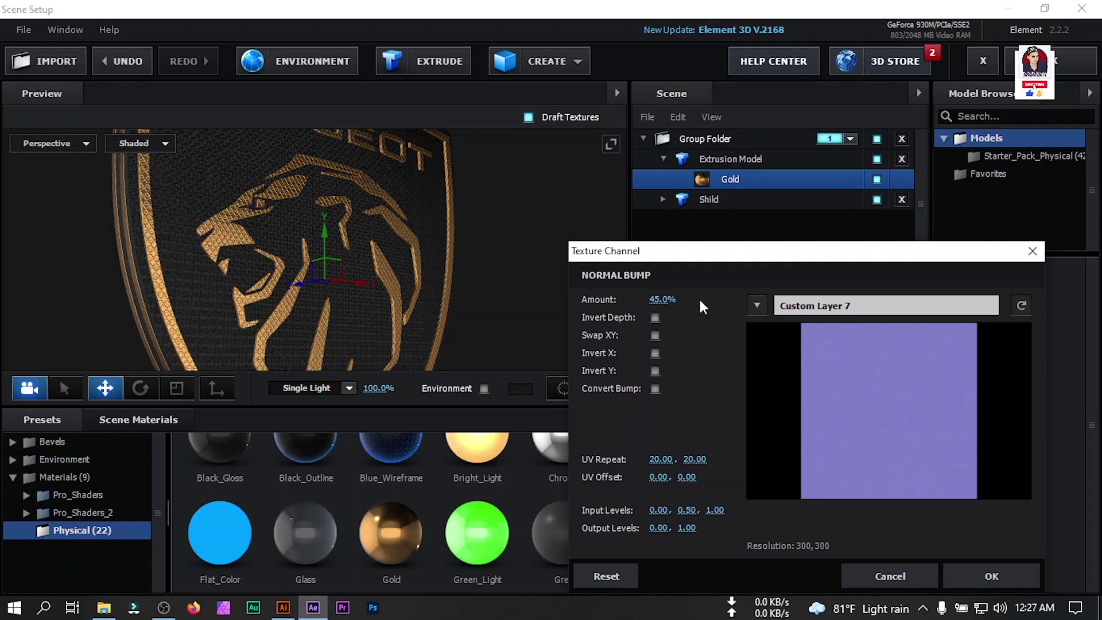
click(992, 576)
mouse_move(454, 276)
mouse_down()
mouse_move(413, 228)
mouse_move(442, 250)
mouse_move(423, 226)
mouse_move(411, 267)
mouse_move(450, 276)
mouse_move(492, 248)
mouse_move(524, 256)
mouse_move(498, 265)
mouse_move(450, 253)
mouse_move(463, 261)
mouse_up()
scroll(413, 271, up, 5)
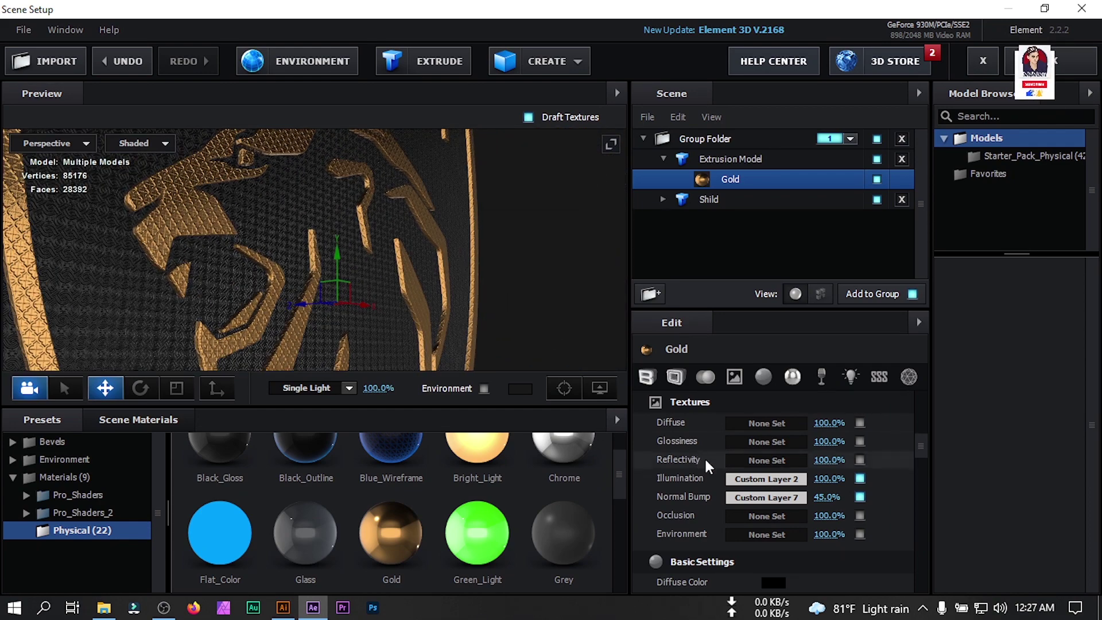
Switch the logo's Gold Illumination texture to Custom Layer 1 (Patterns (1).png) and its Normal Bump to Custom Layer 6 (Patterns Normal (1).jpg)
click(743, 480)
click(756, 308)
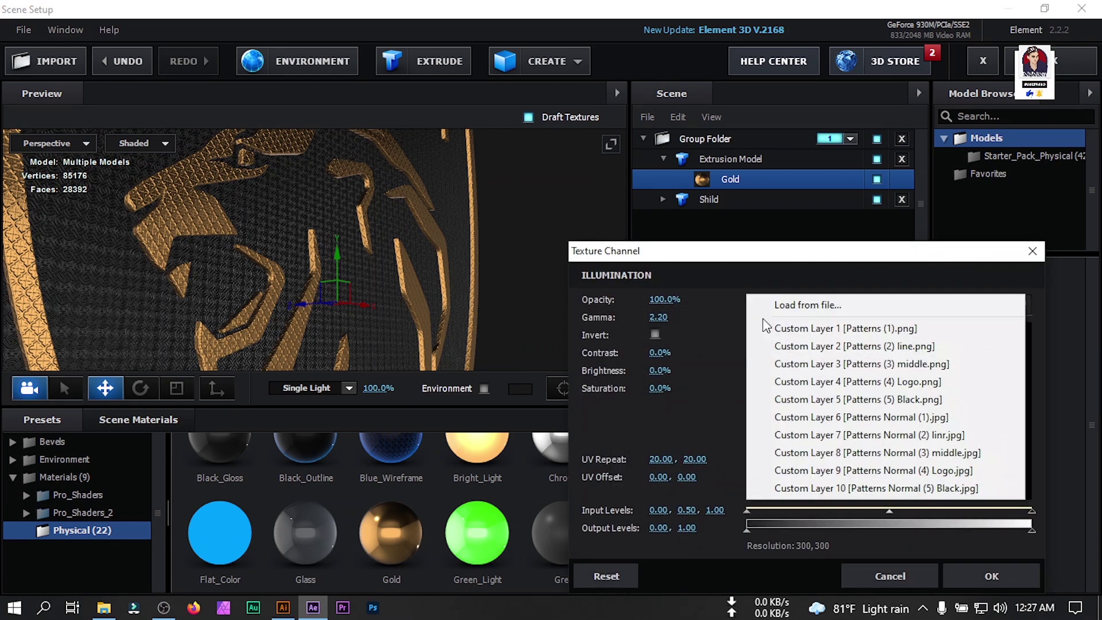
click(786, 326)
click(957, 567)
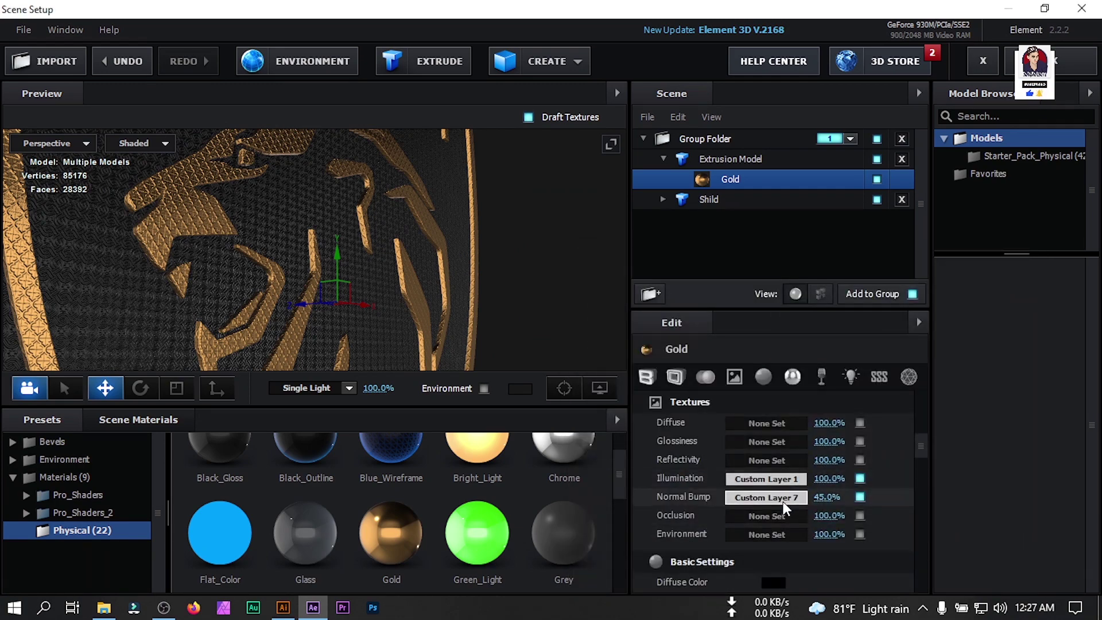
click(783, 499)
click(757, 306)
click(901, 419)
click(974, 575)
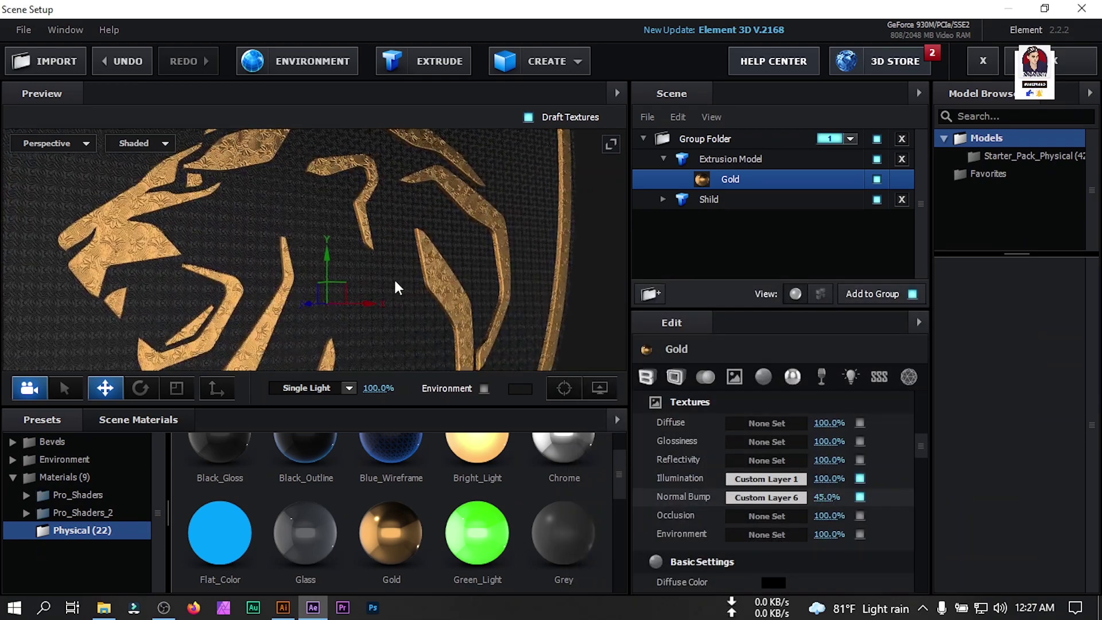
Switch the scene preview lighting to Dramatic, inspect the logo from several angles, and accept the Element 3D scene
drag(394, 287, 471, 250)
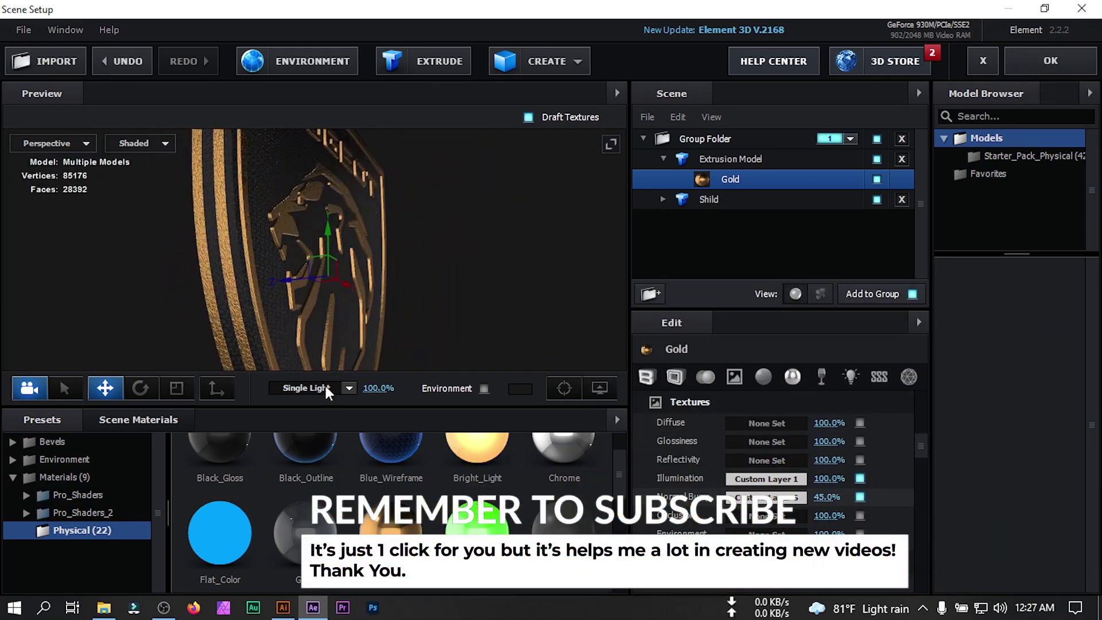
click(348, 387)
click(354, 175)
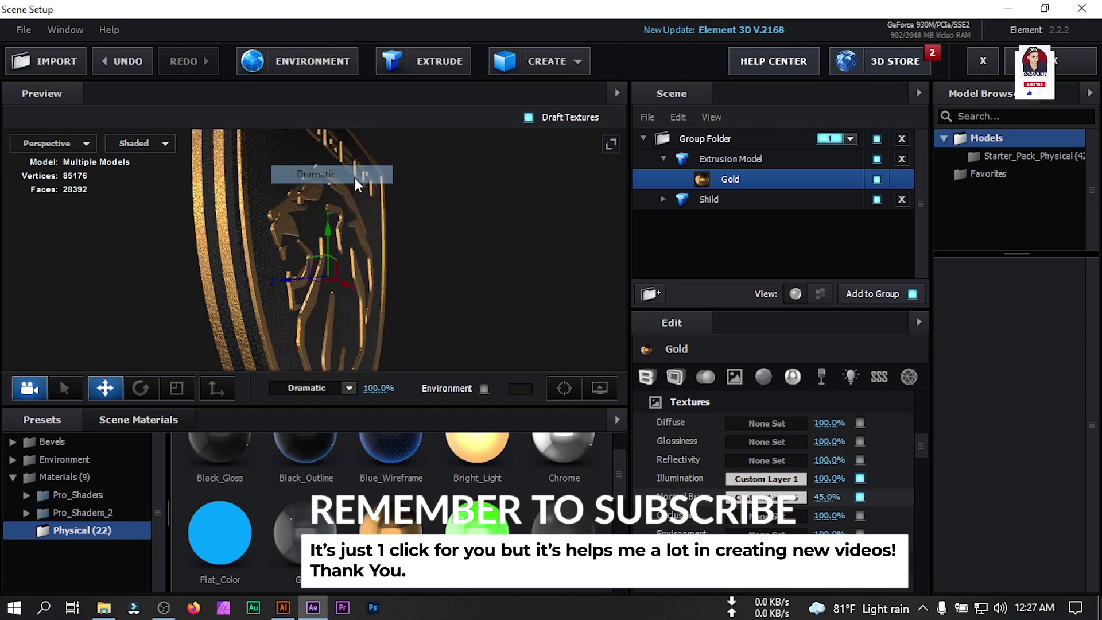
drag(411, 204, 394, 226)
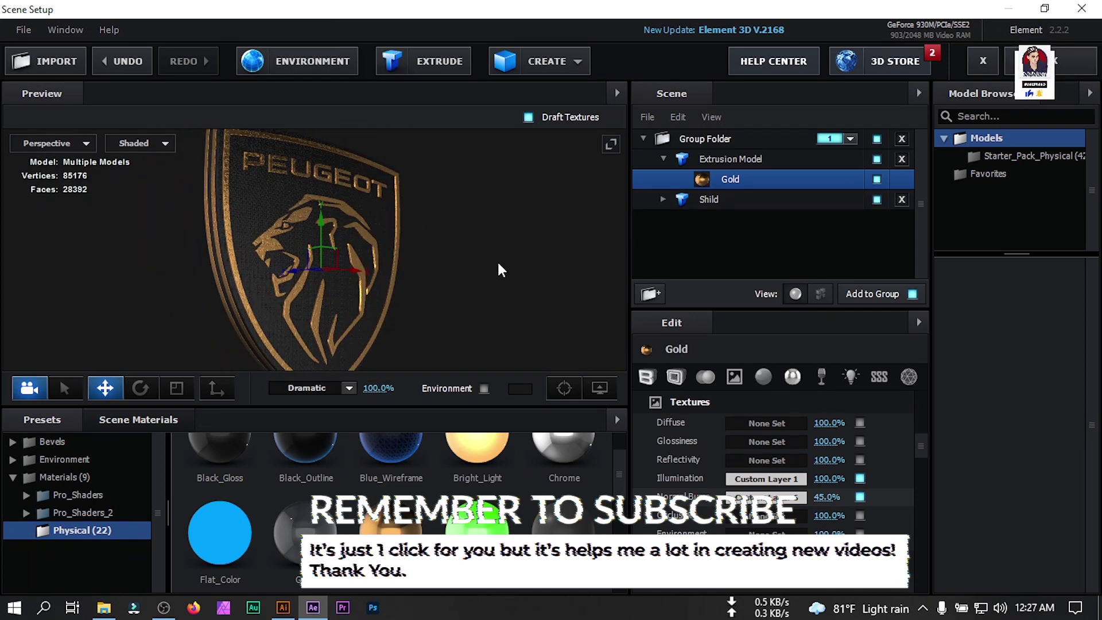
drag(371, 226, 419, 208)
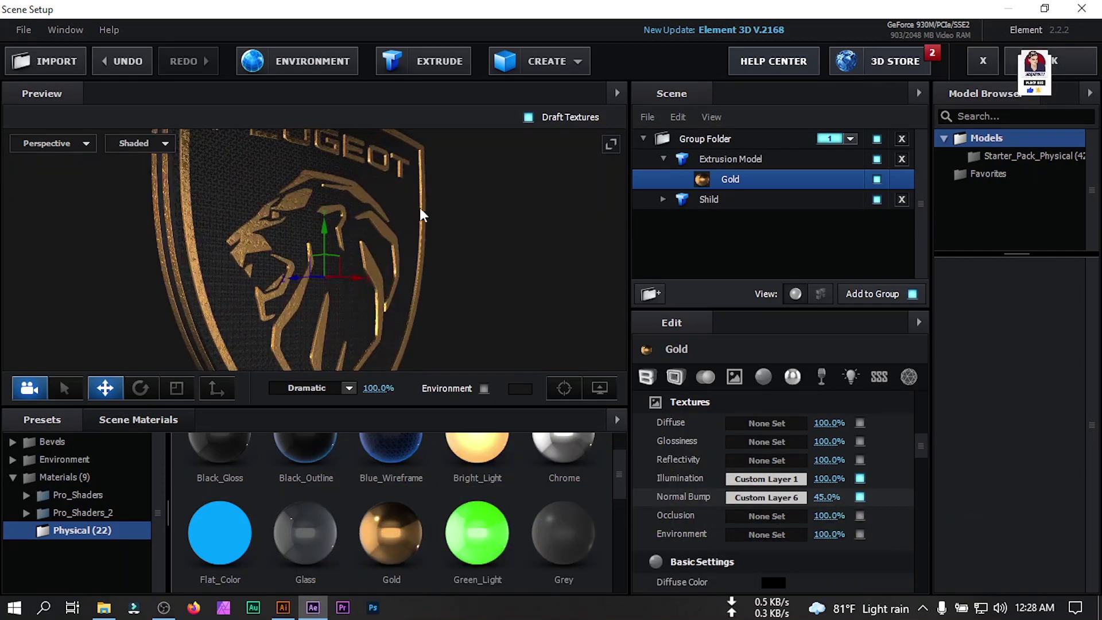
click(1051, 62)
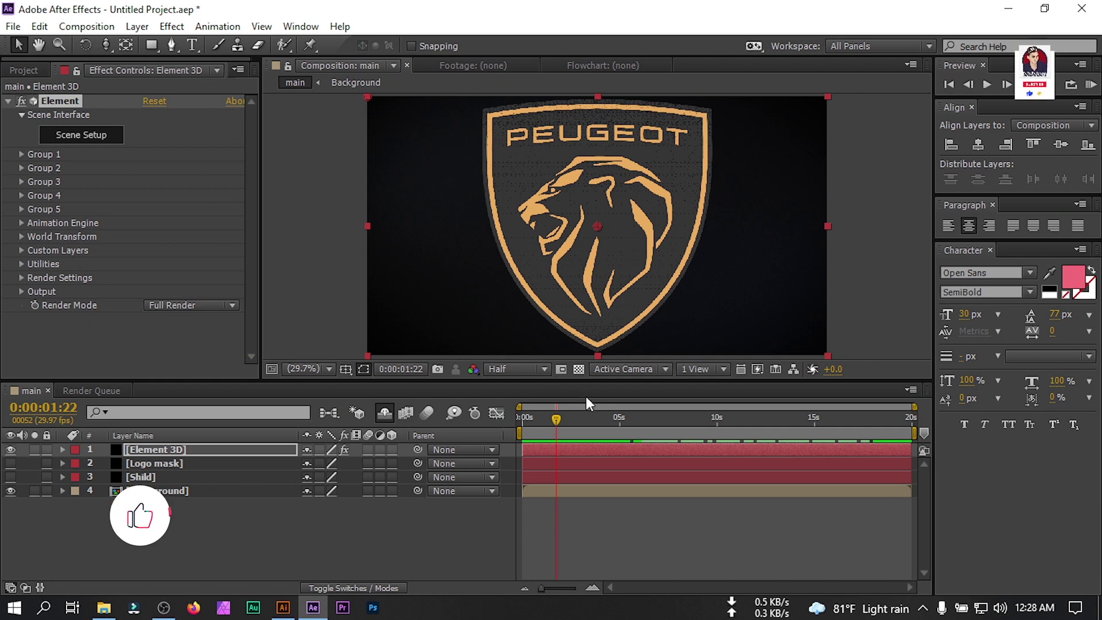
Add a two-node camera named Camera 1 with the 24mm preset to the main composition
click(160, 543)
right_click(175, 543)
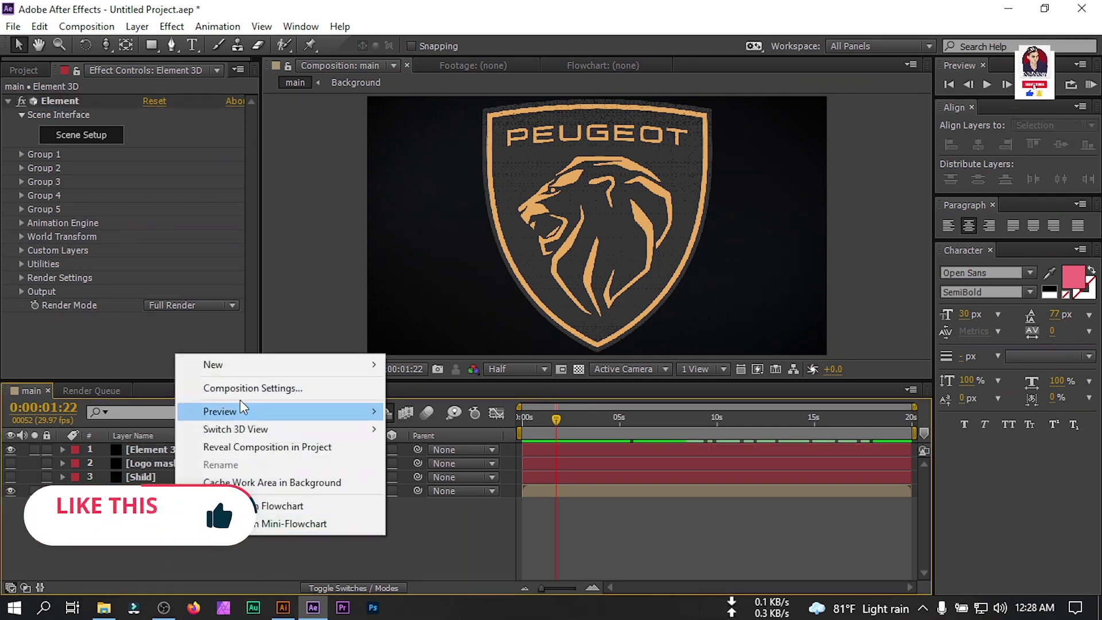
mouse_move(209, 363)
click(467, 442)
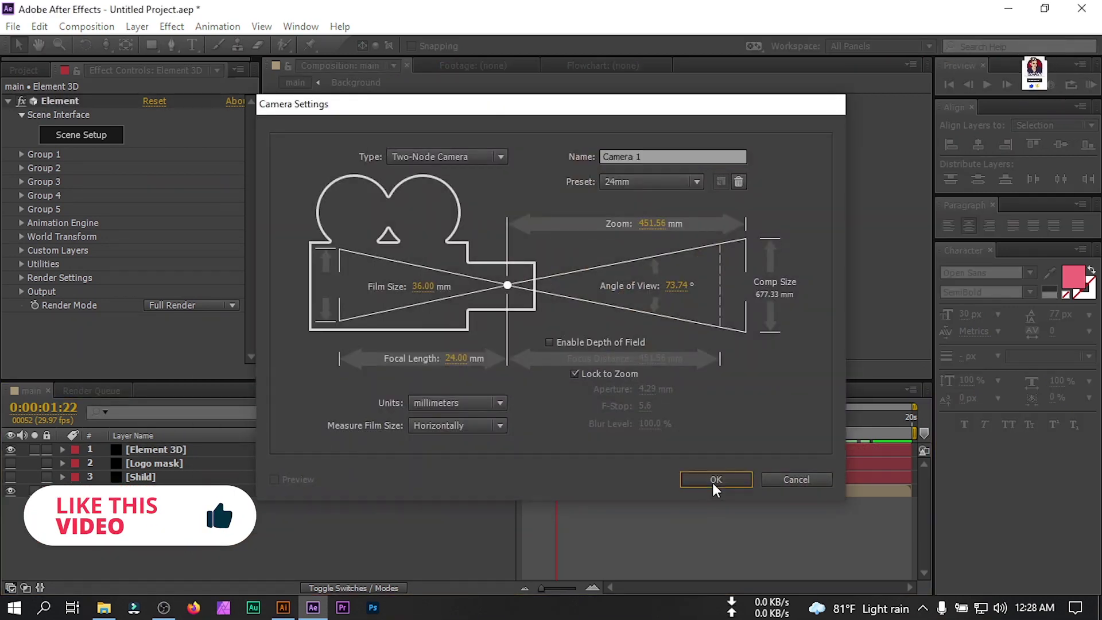
click(712, 484)
Trim the end of the Camera 1 layer to 0:00:05:00
drag(514, 428, 566, 428)
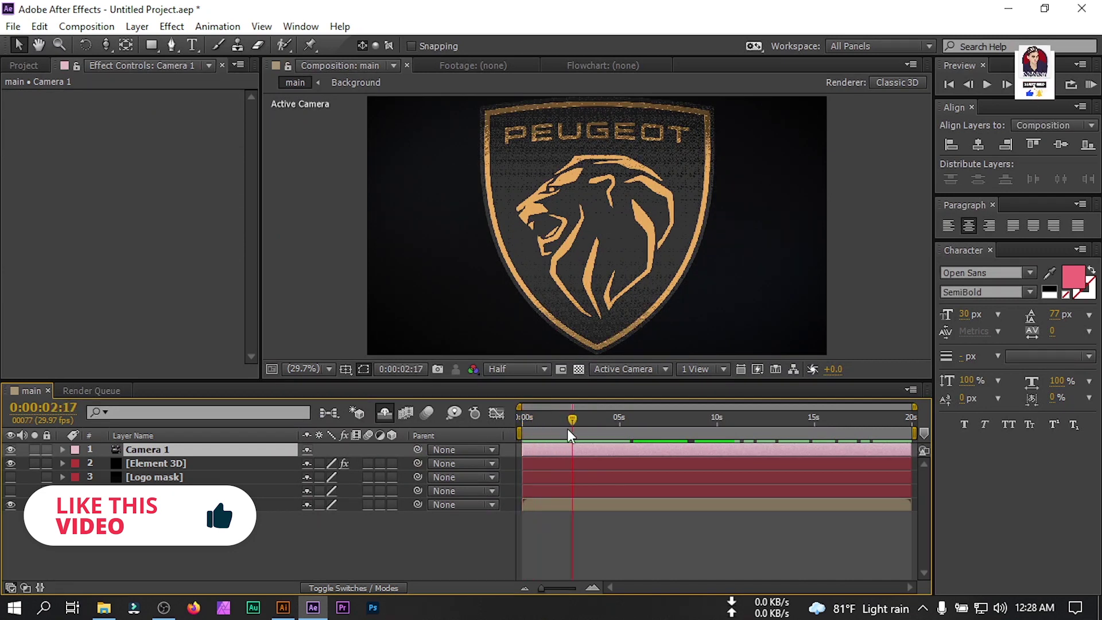
click(620, 429)
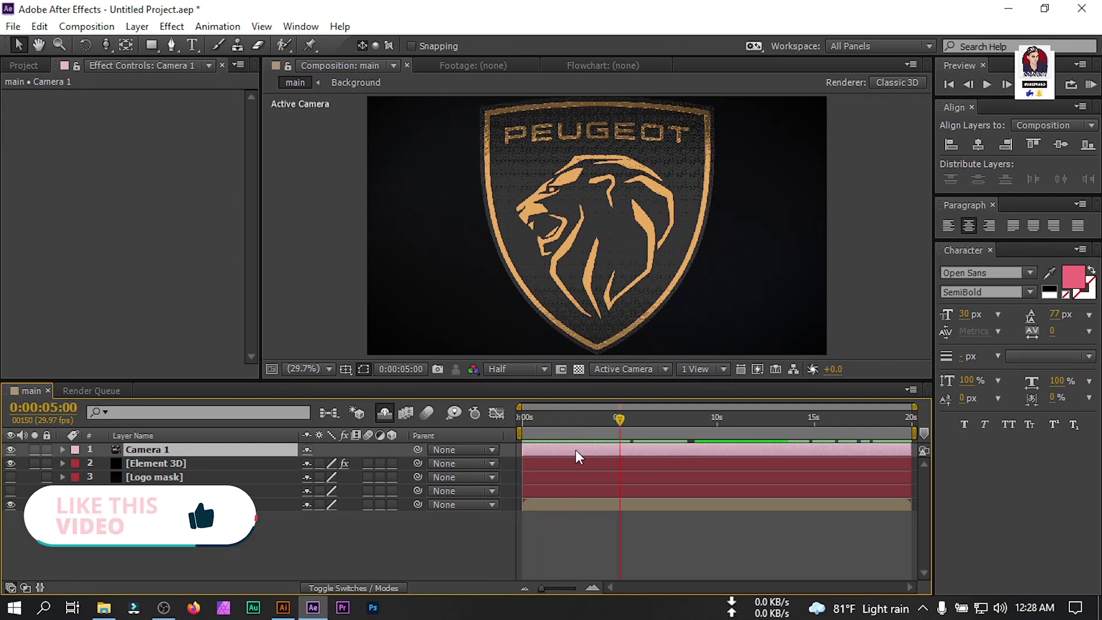
key(alt+])
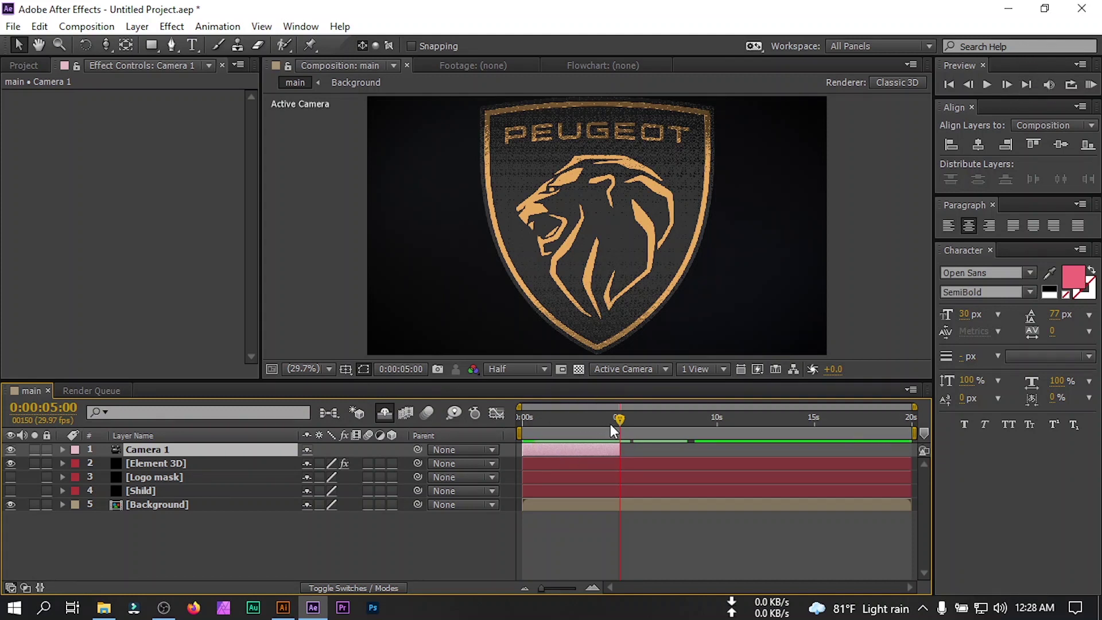
At 0:00:00:00, move Camera 1 in close to the lion's head and orbit it slightly to the side
drag(611, 423, 498, 432)
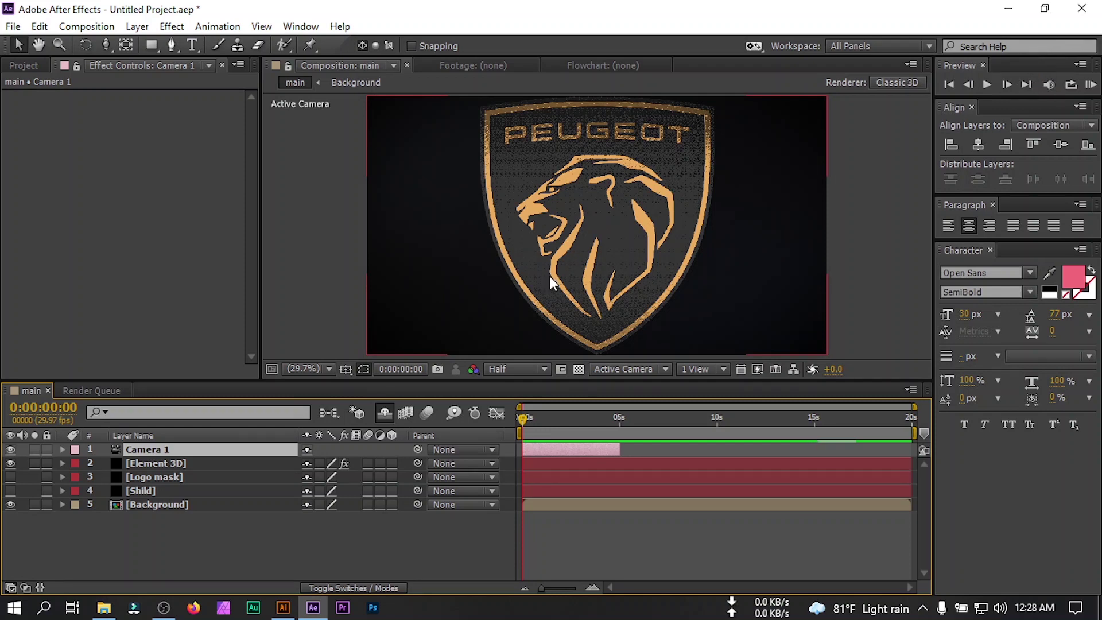
drag(109, 44, 198, 96)
drag(482, 190, 139, 149)
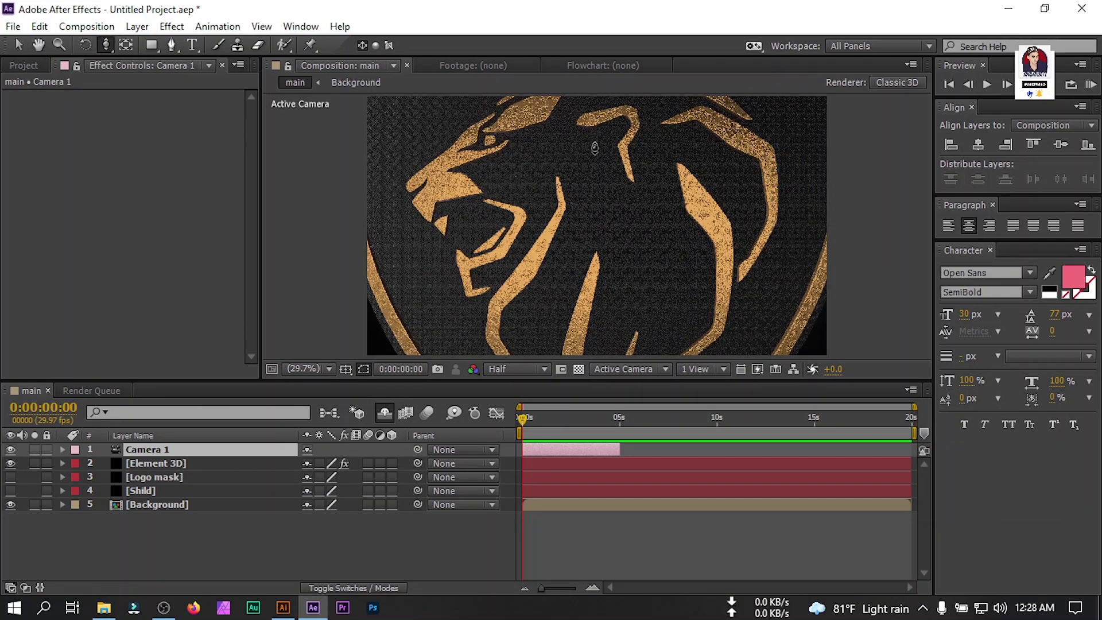
drag(105, 44, 167, 67)
drag(520, 233, 514, 235)
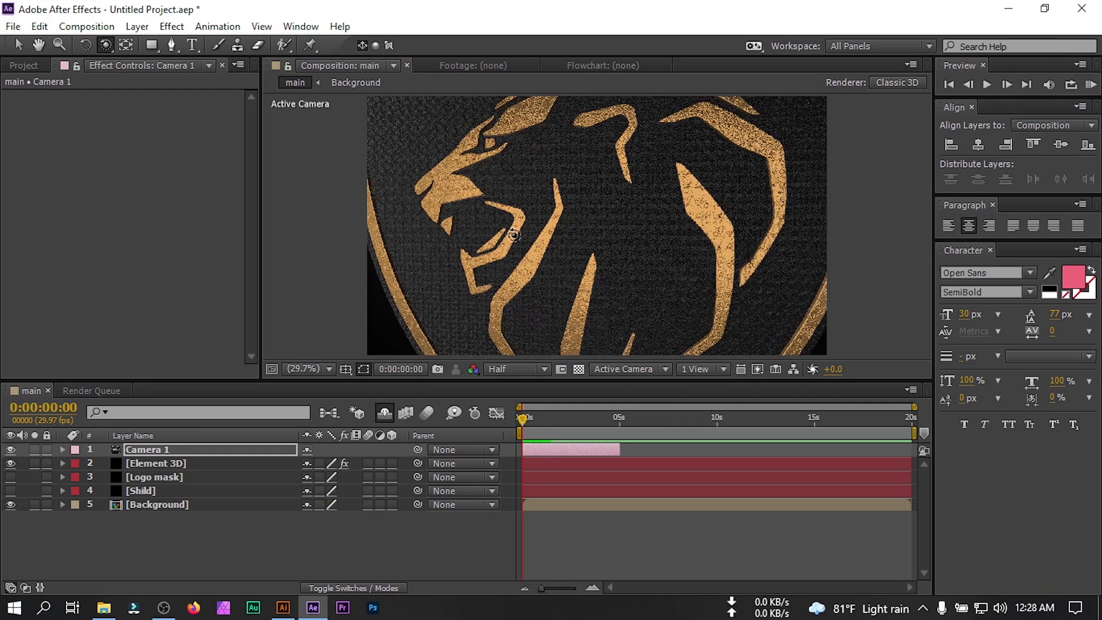
Start keyframing Camera 1's Position and Point of Interest at 0:00:00:00
key(p)
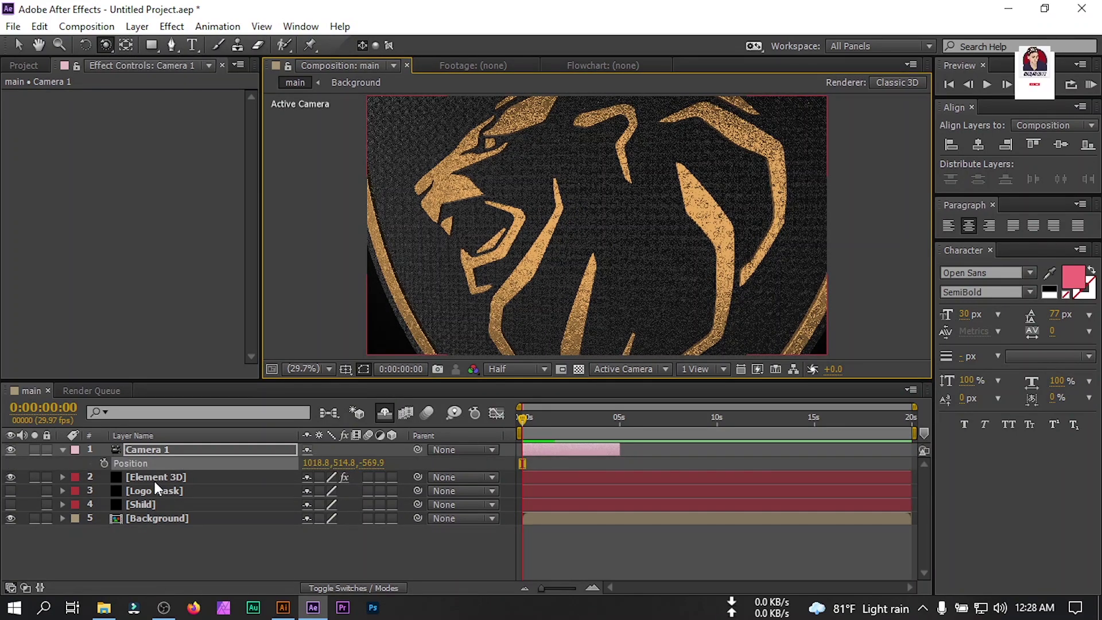
click(104, 463)
click(104, 477)
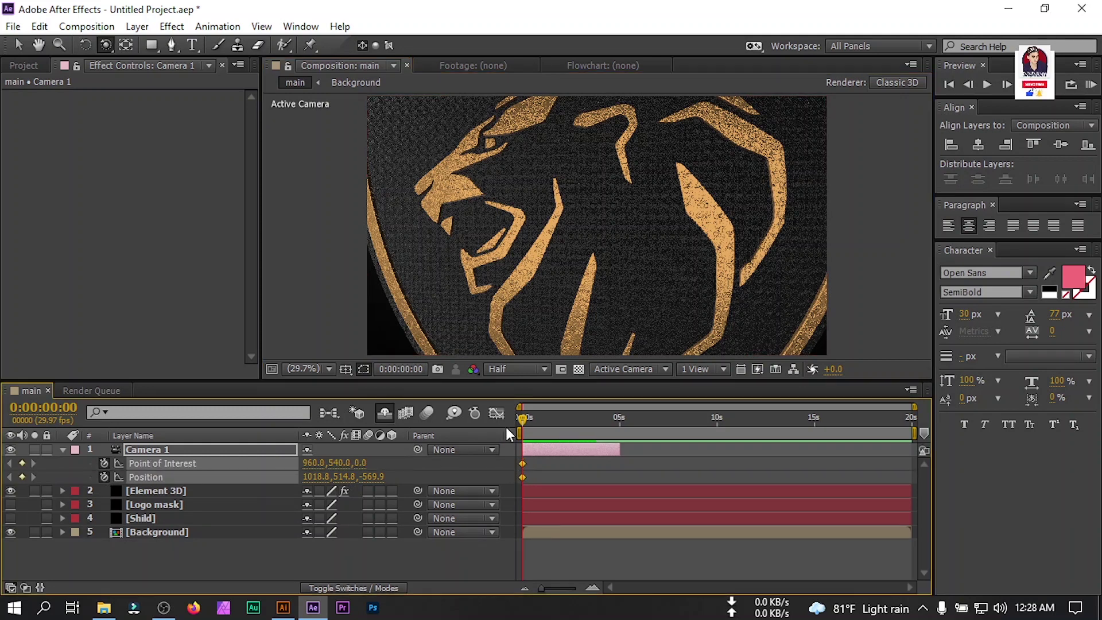
At 0:00:05:00, orbit Camera 1 slightly to the other side of the lion to keyframe its end position
drag(527, 418, 619, 419)
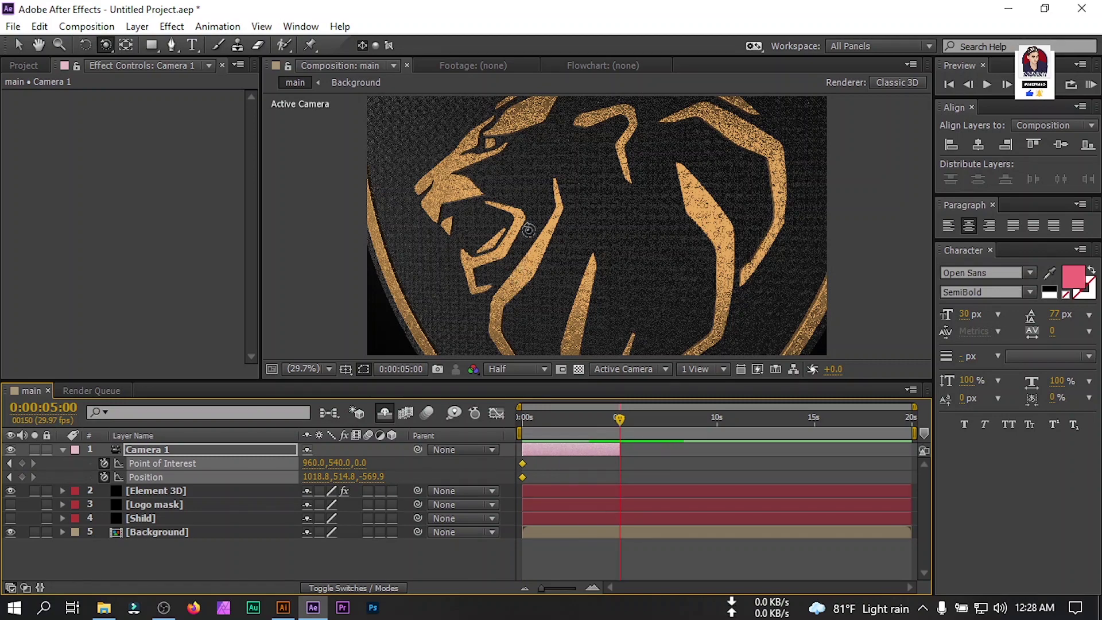
drag(532, 225, 460, 229)
key(u)
Add a second camera, Camera 2, and make its layer run from 0:00:05:00 to 0:00:08:00
right_click(133, 540)
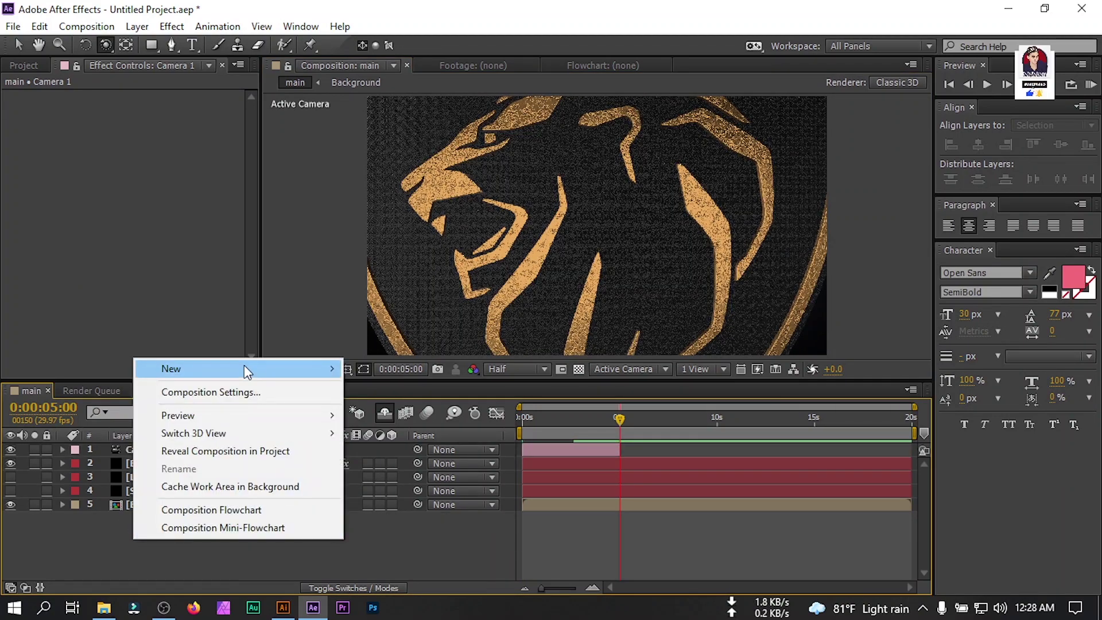
mouse_move(243, 366)
click(419, 447)
click(706, 477)
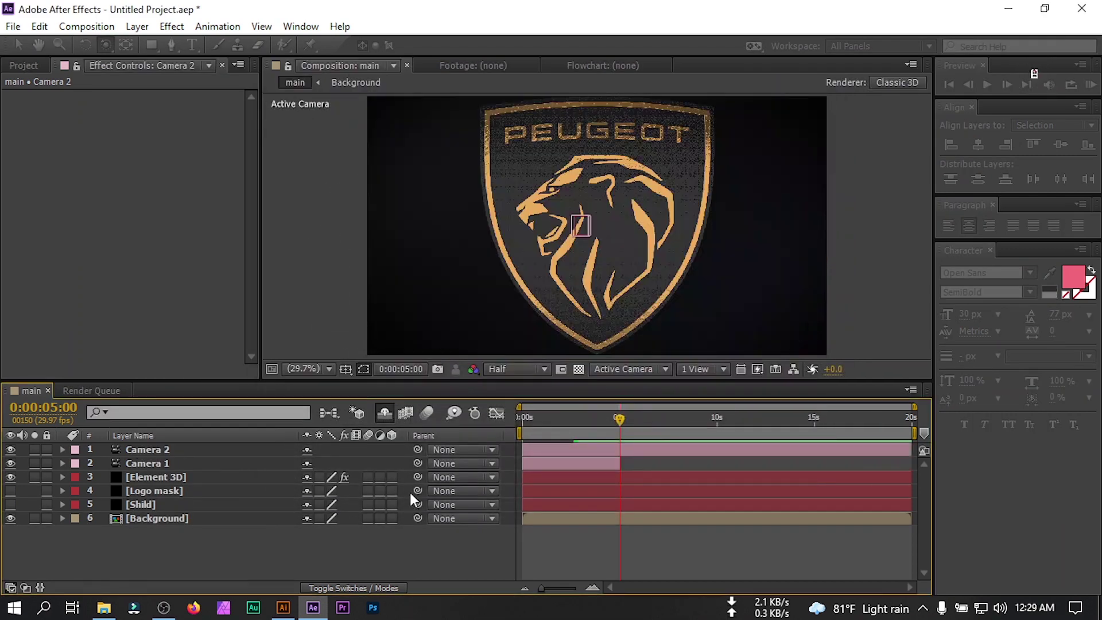
drag(523, 450, 620, 451)
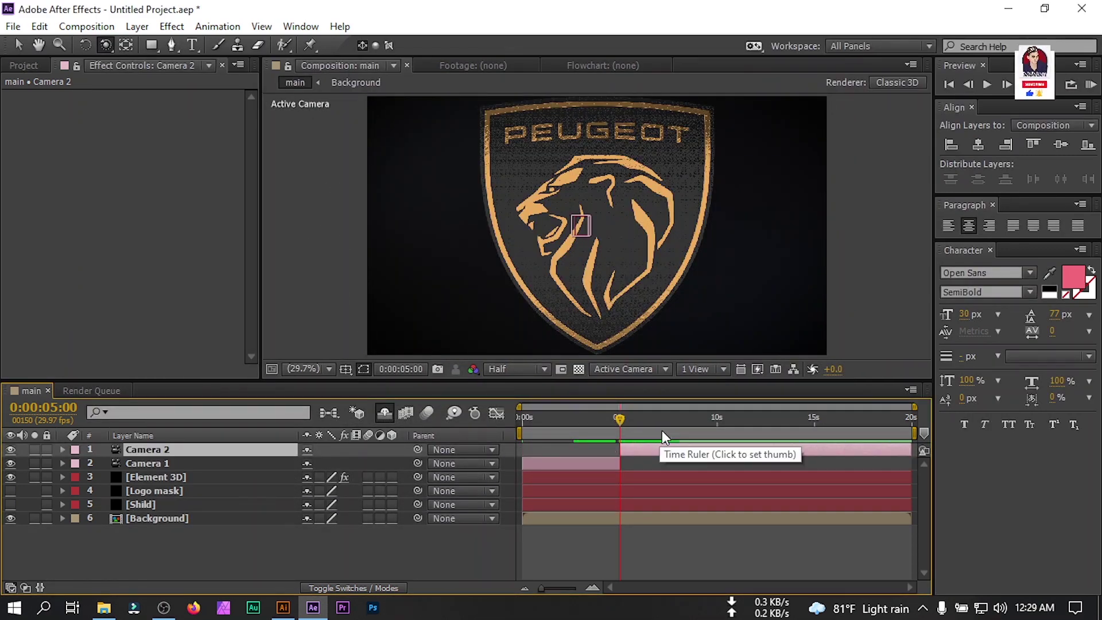
click(678, 436)
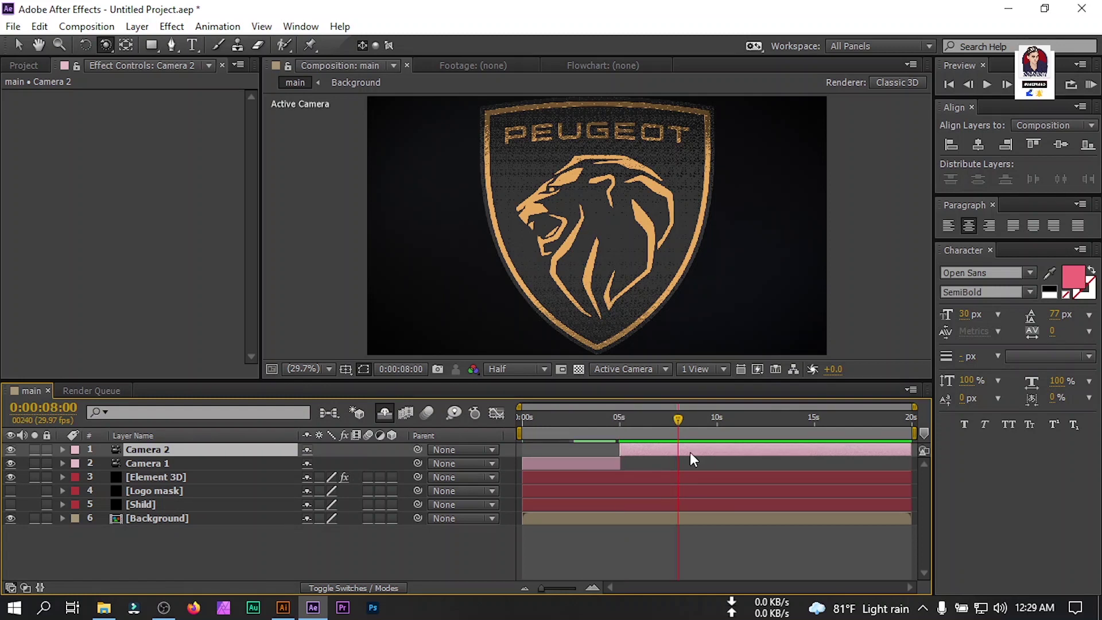
key(alt+bracketright)
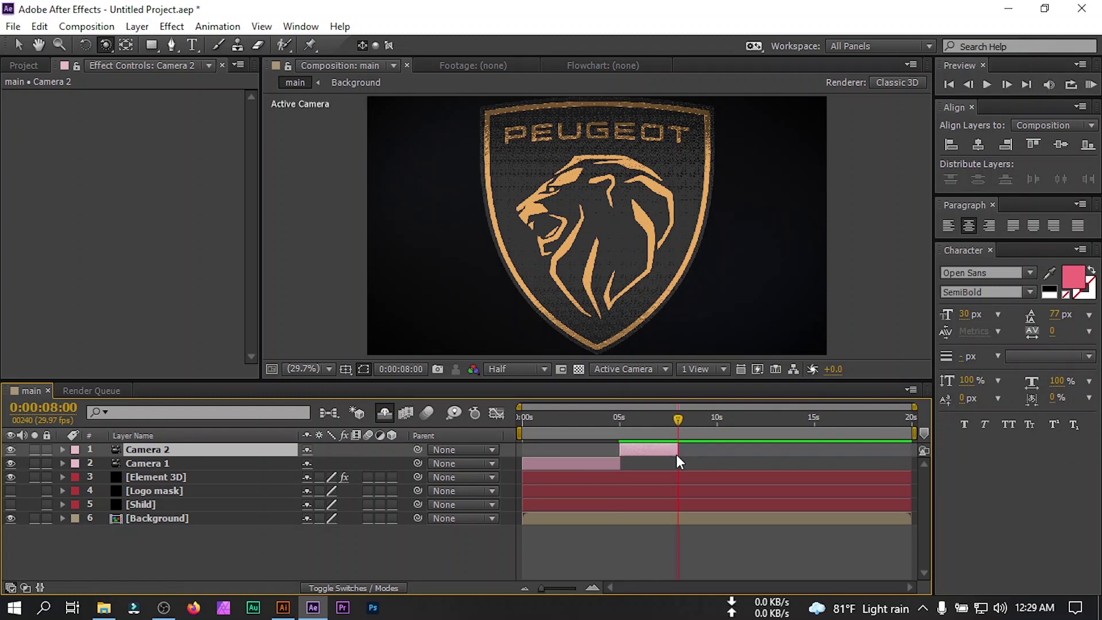
Duplicate Camera 2 into Camera 3 and Camera 4, placing the copies end to end from 0:00:08:00 onwards
key(ctrl+d)
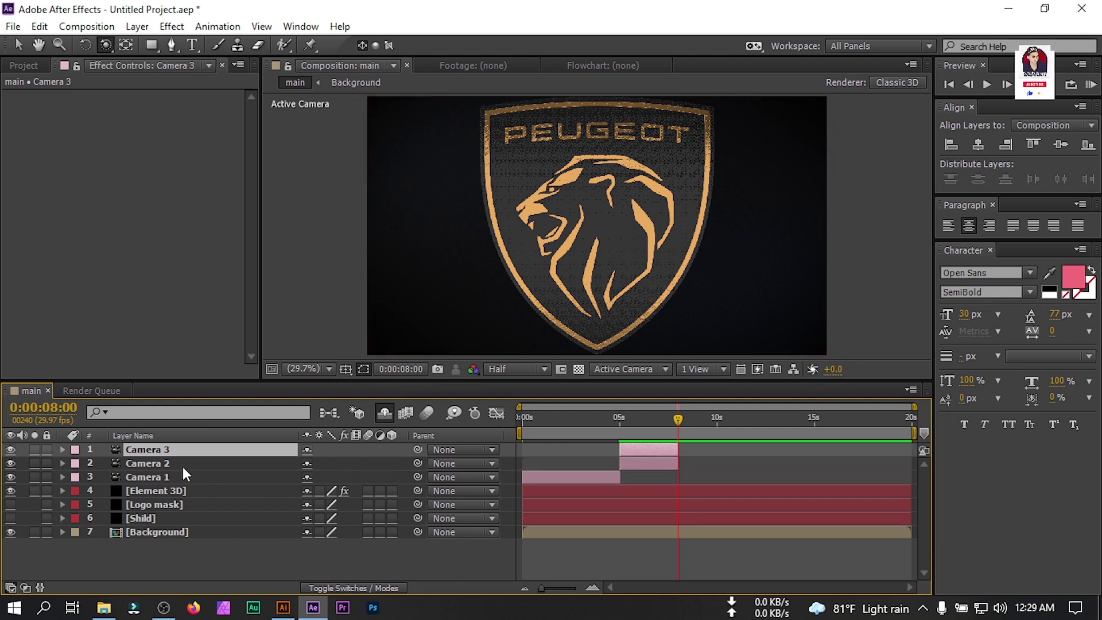
drag(639, 449, 736, 447)
key(ctrl+d)
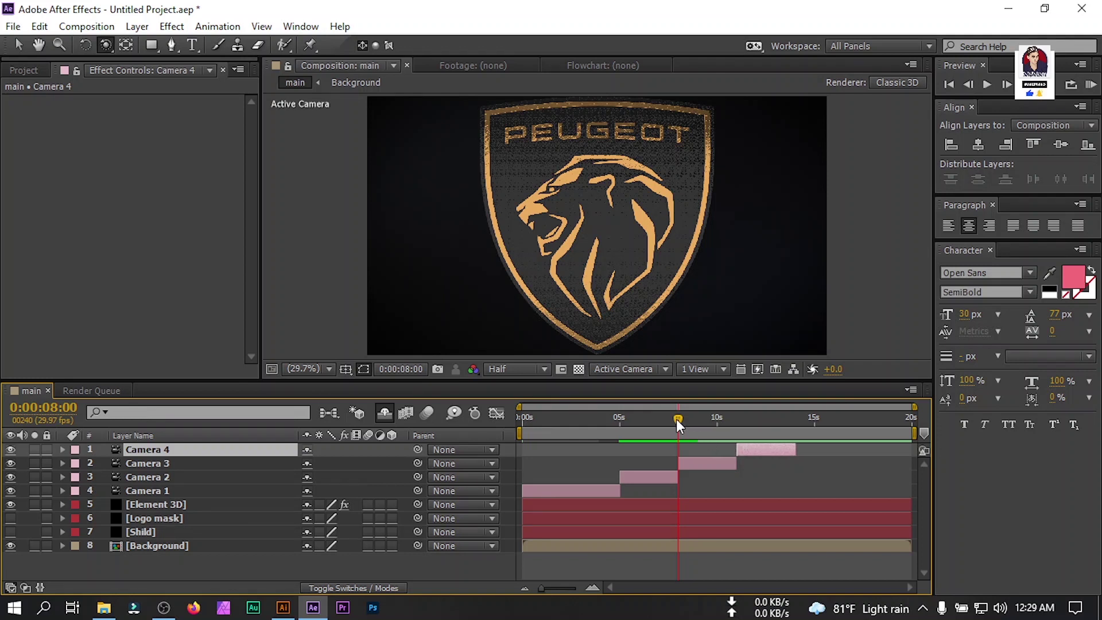
Start keyframing Camera 2's Point of Interest and Position at 0:00:05:00
click(165, 480)
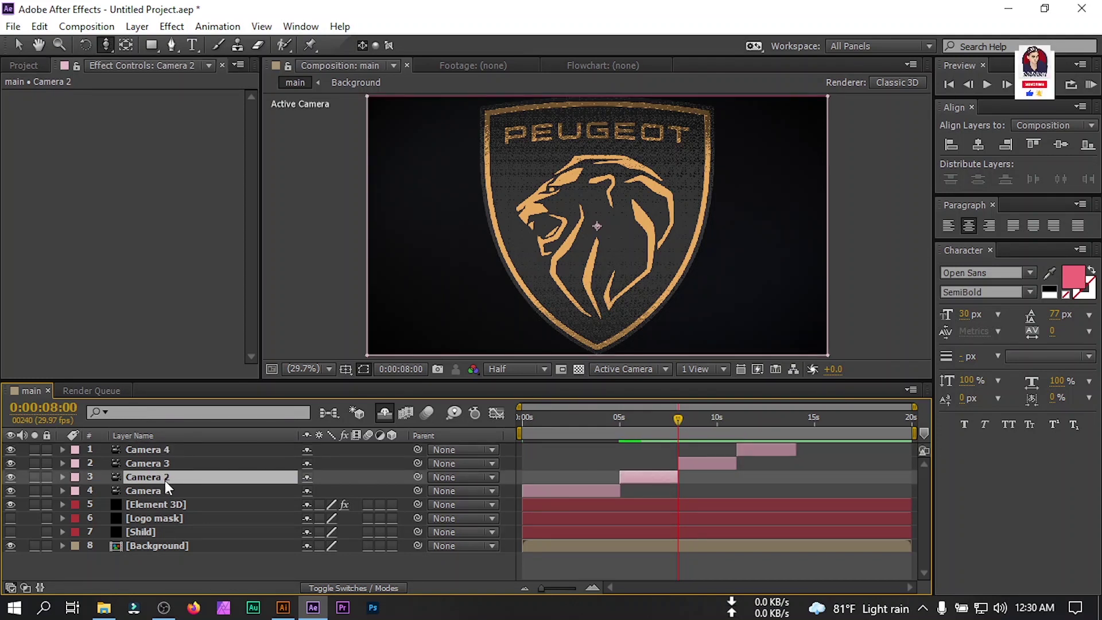
drag(674, 423, 622, 435)
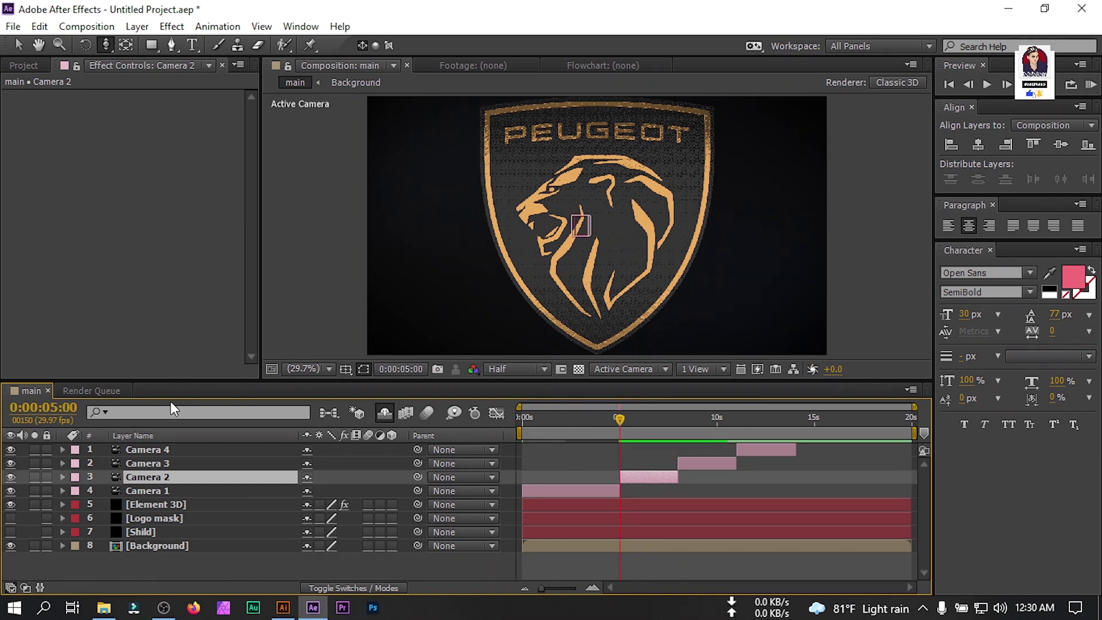
key(p)
key(shift+a)
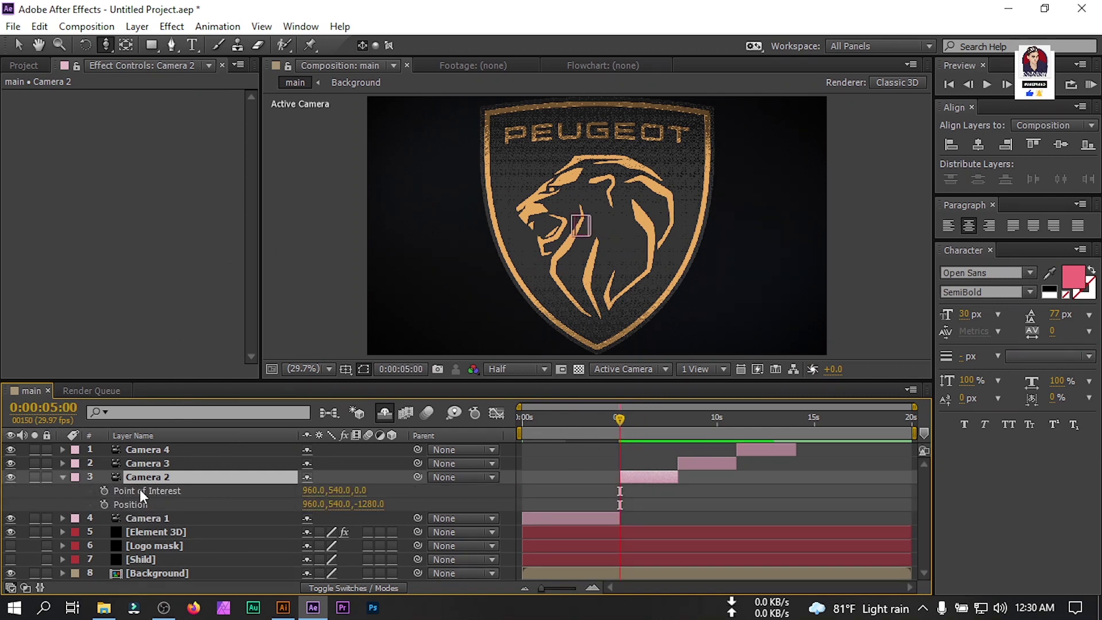
click(104, 491)
click(104, 505)
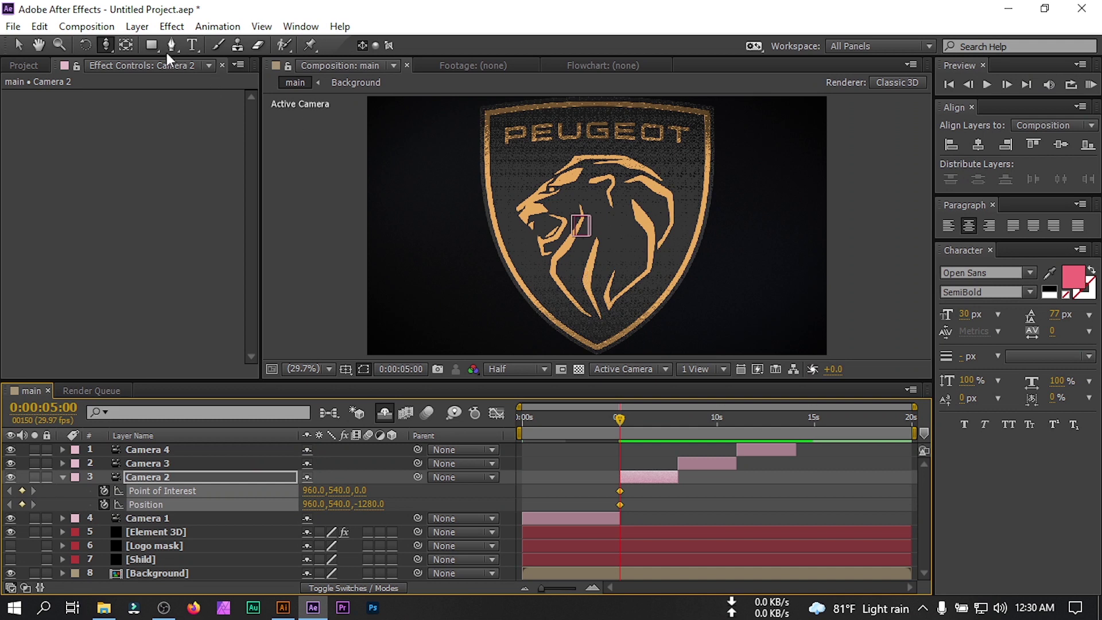
Orbit Camera 2 round to the shield's side edge, move in close and shift the framing slightly for its start view
drag(103, 43, 164, 65)
drag(581, 225, 740, 225)
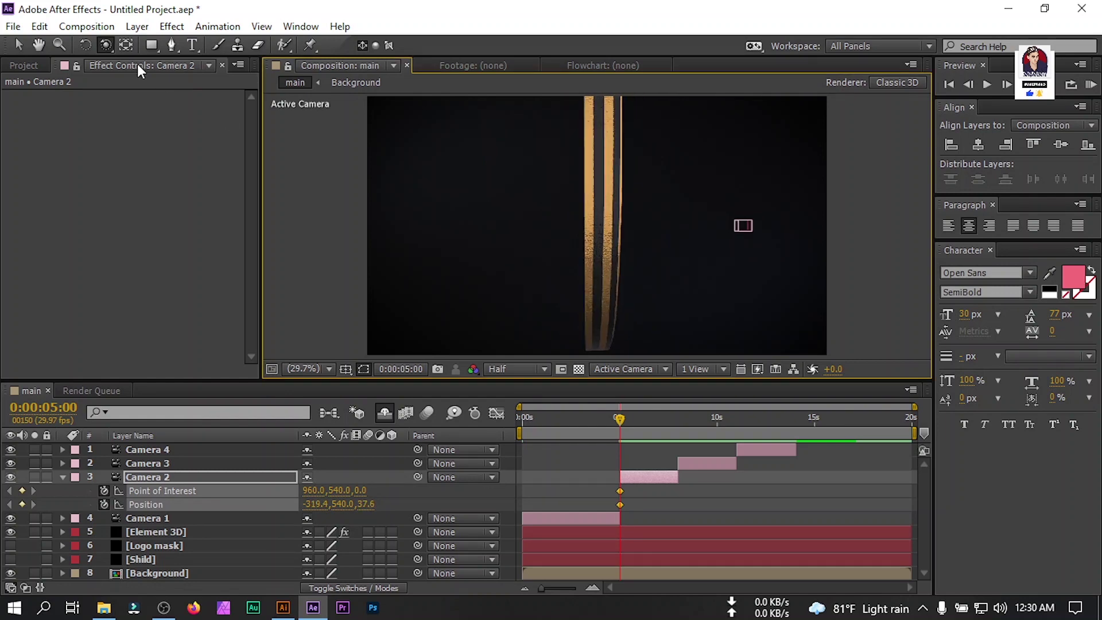
drag(106, 44, 172, 98)
drag(579, 236, 600, 185)
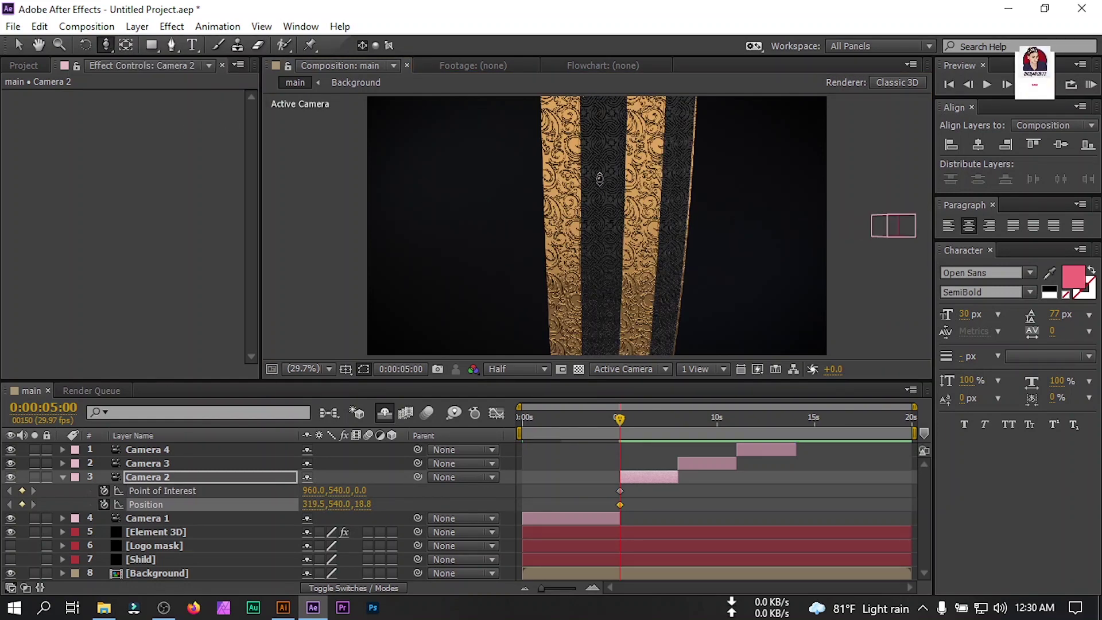
drag(105, 44, 167, 82)
drag(609, 236, 610, 221)
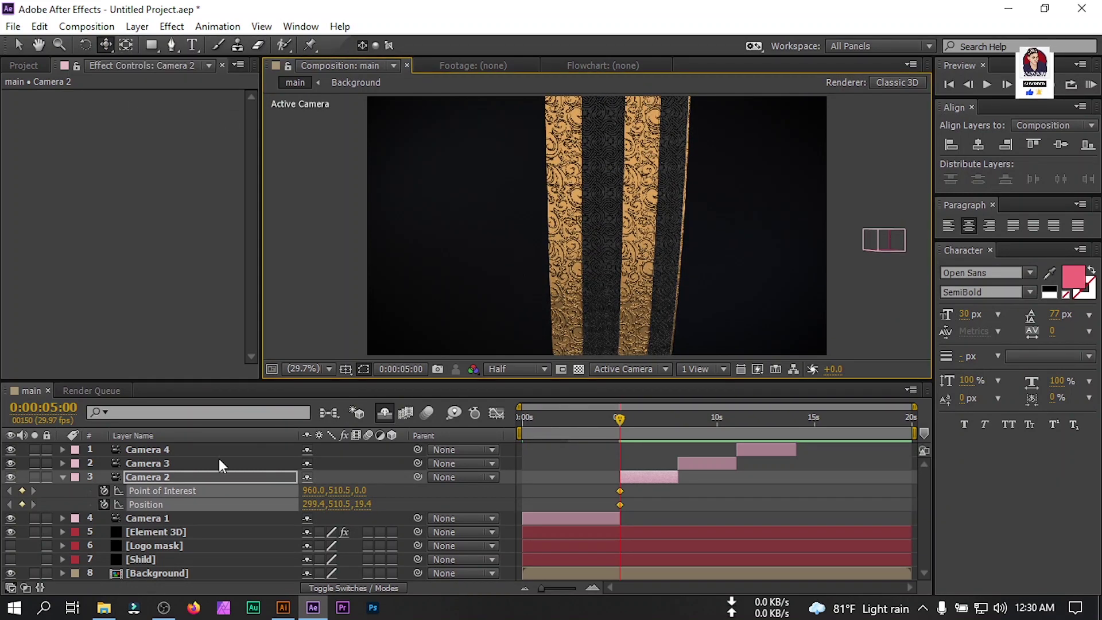
At 0:00:08:00, orbit Camera 2 slightly above the shield's edge and pull it back to keyframe its end position
drag(625, 415, 678, 423)
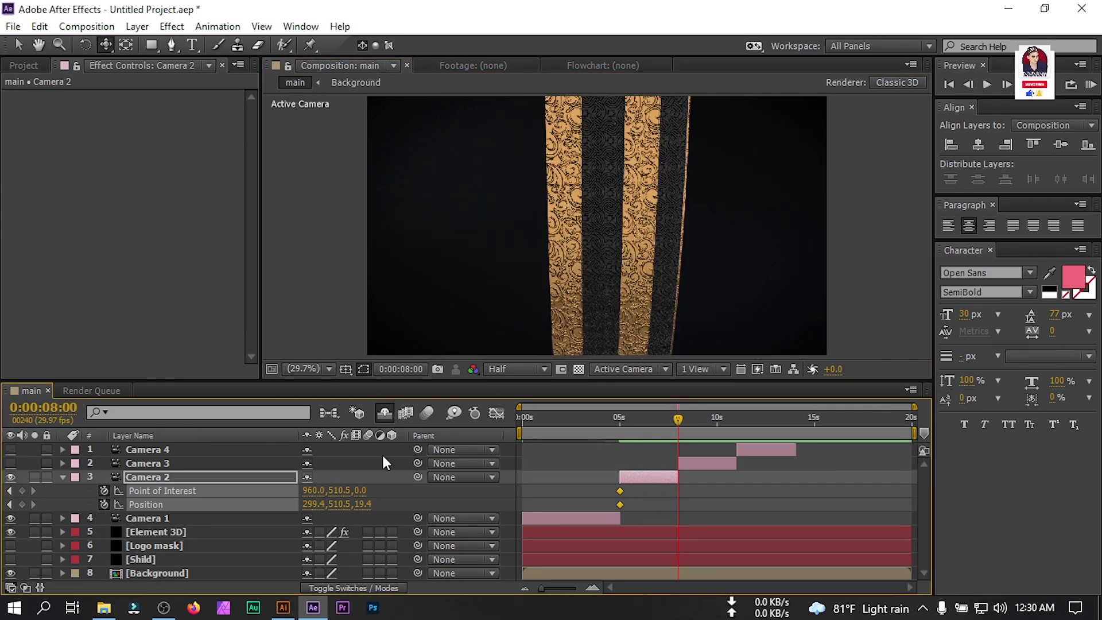
key(c)
key(c)
key(c)
drag(609, 182, 696, 282)
click(106, 45)
click(163, 96)
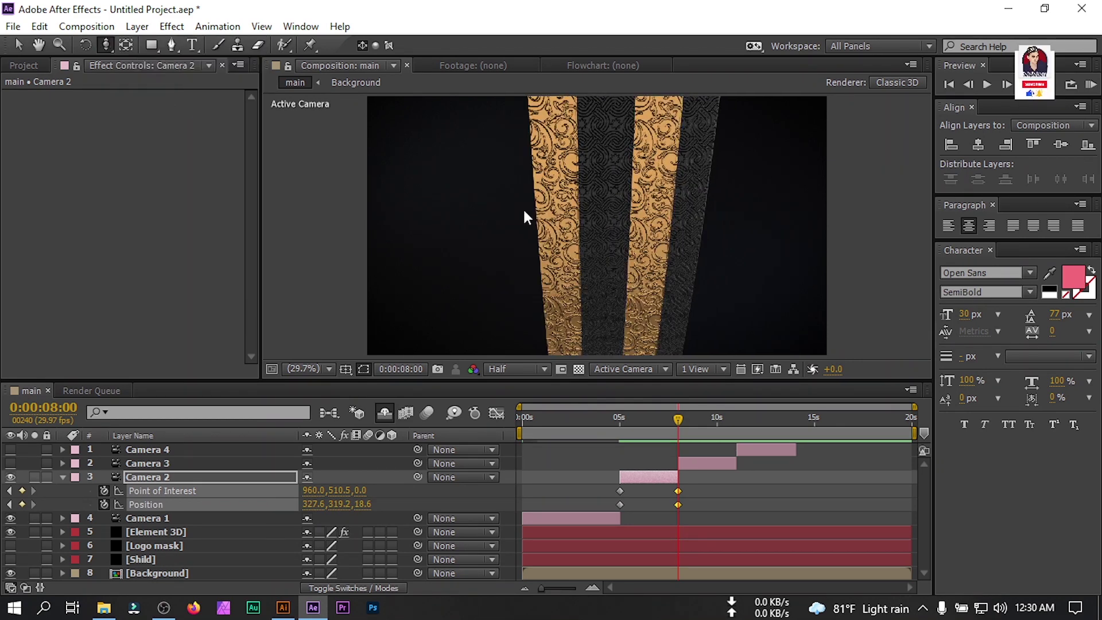
drag(620, 194, 616, 211)
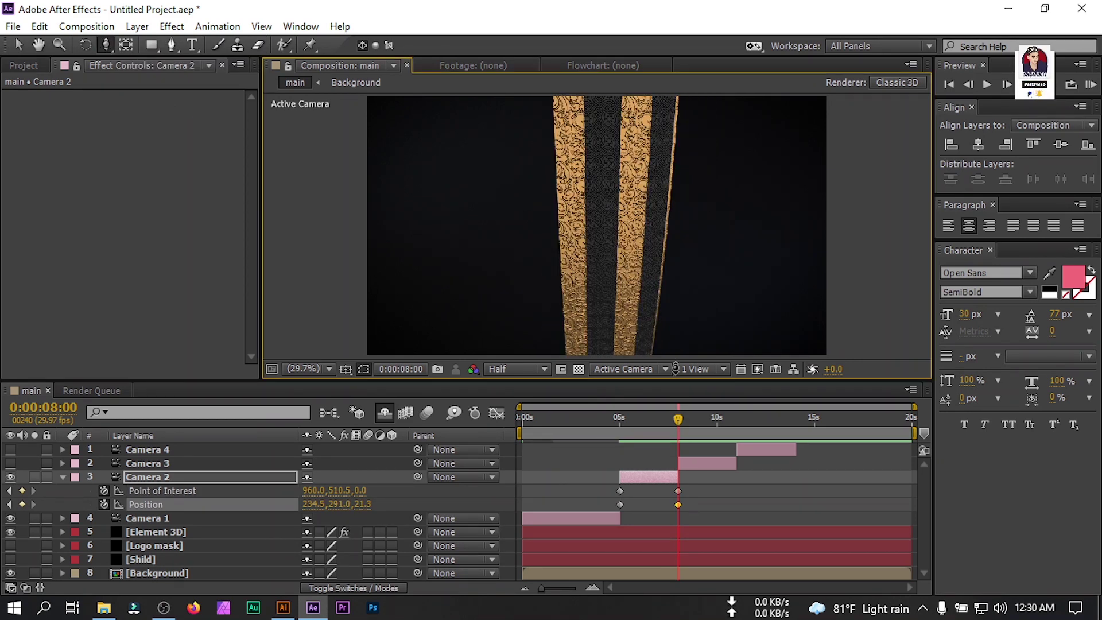
drag(623, 429, 678, 428)
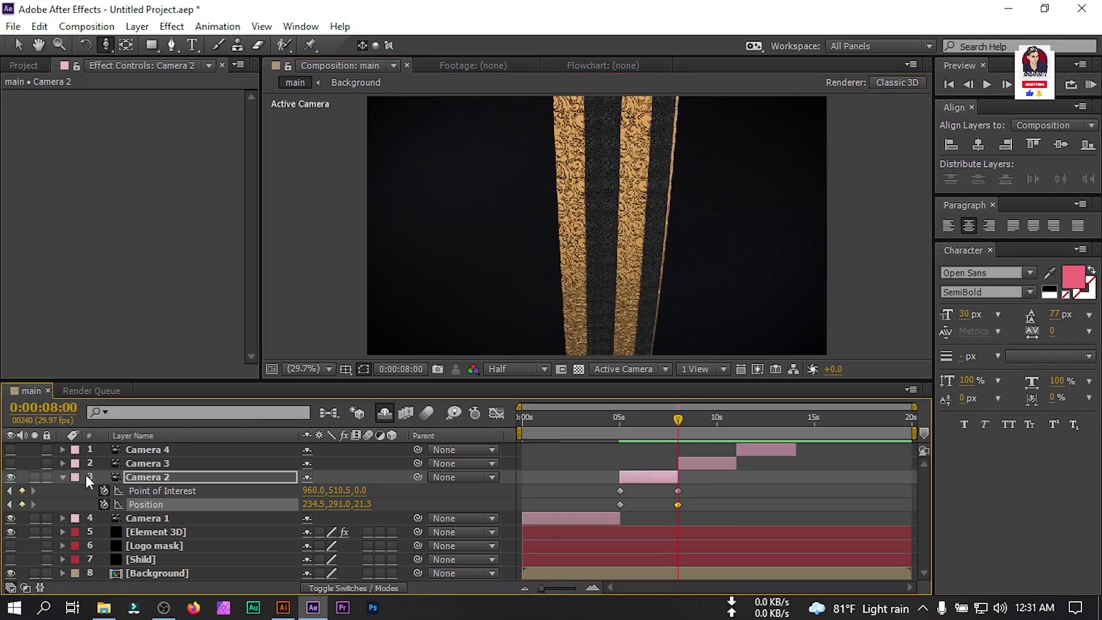
click(62, 477)
Make Camera 3 visible and start keyframing its Point of Interest and Position at 0:00:08:00
click(140, 463)
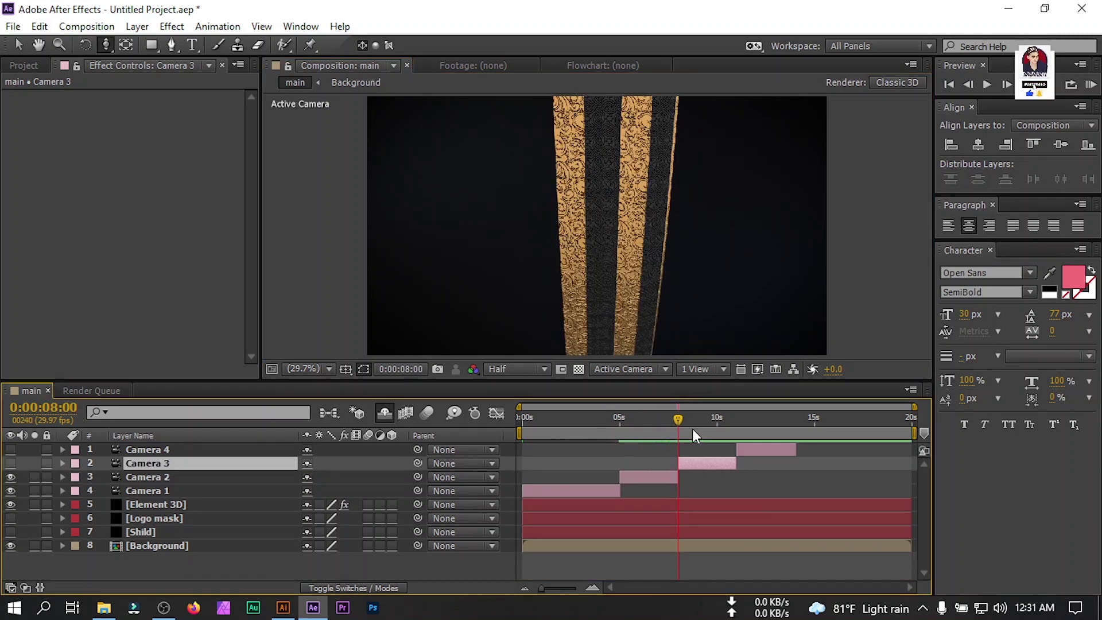
drag(679, 427, 682, 423)
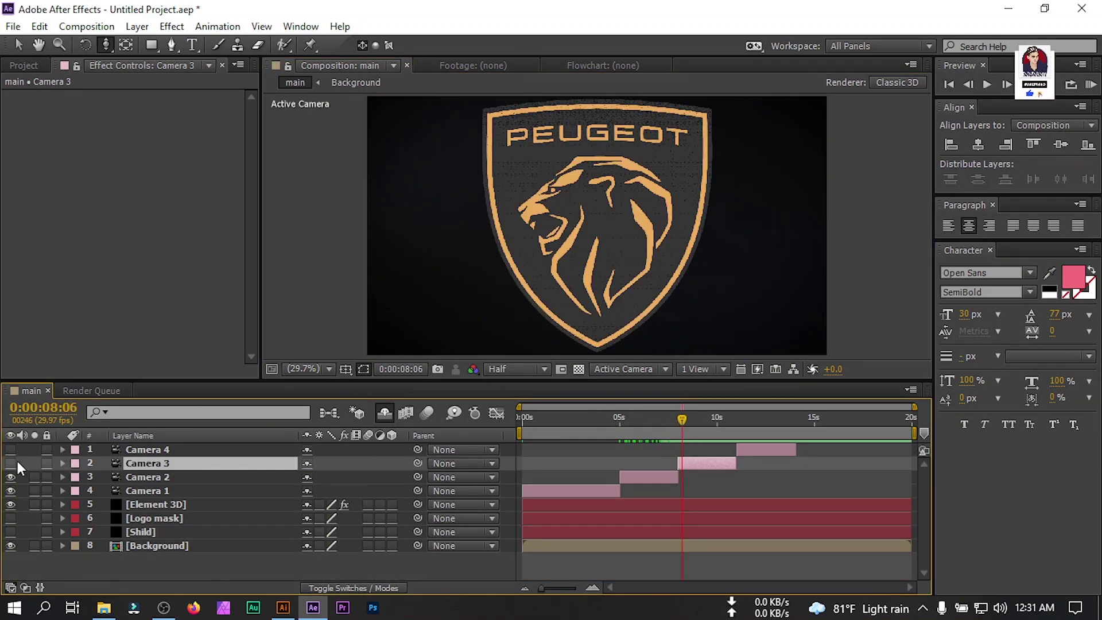
drag(682, 418, 678, 422)
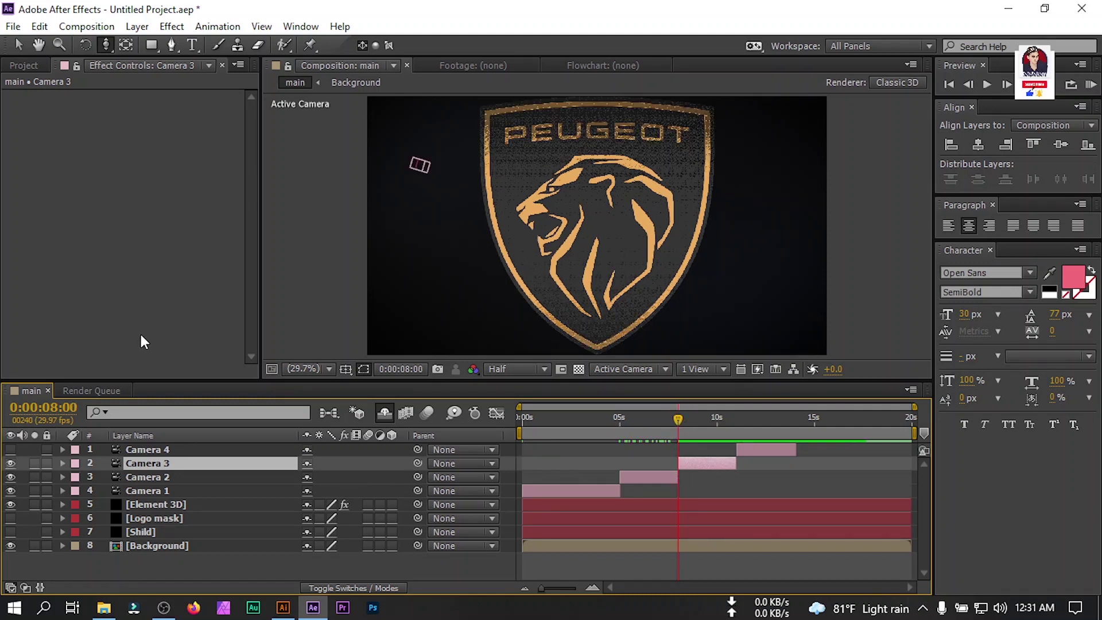
key(p)
key(shift+a)
click(104, 477)
click(104, 491)
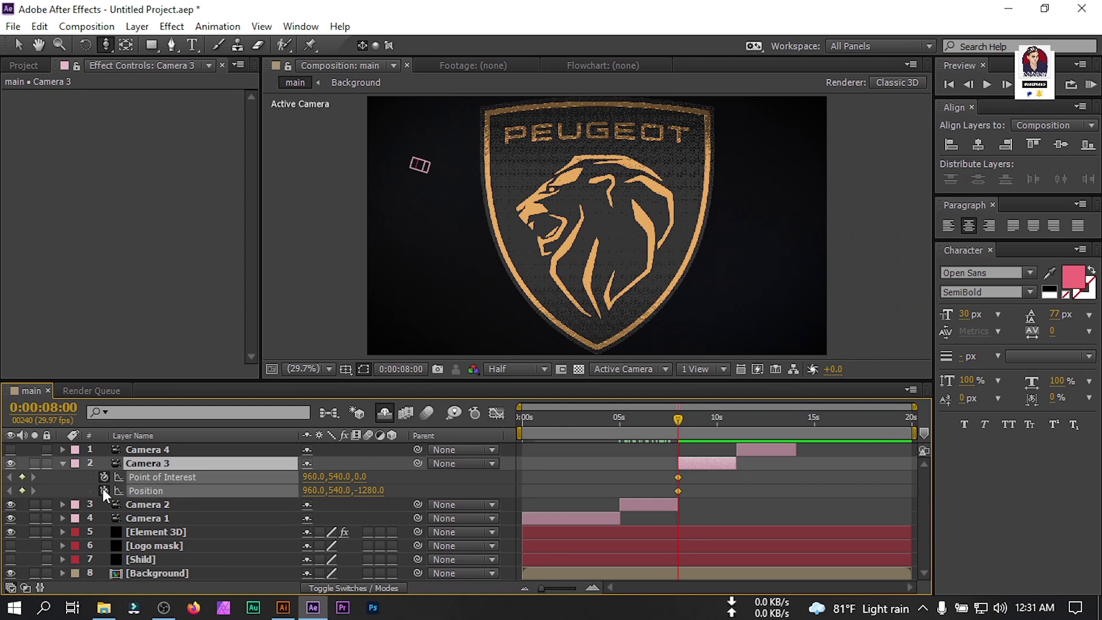
Move Camera 3 closer, orbit it to a steep side angle of the shield and shift the framing sideways for its start view
drag(106, 45, 165, 98)
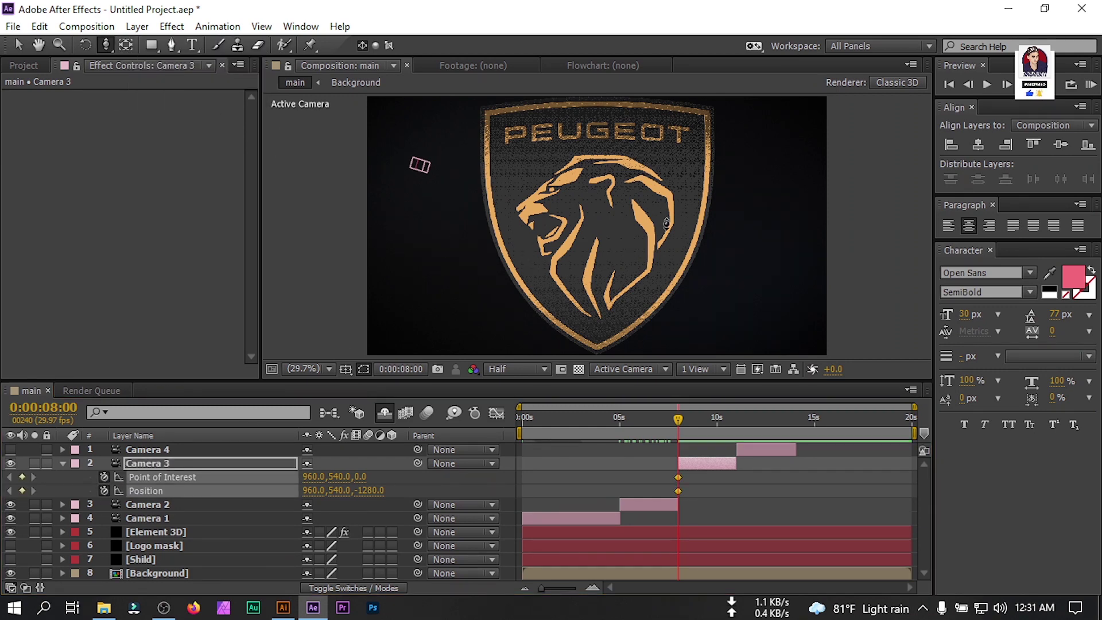
mouse_move(595, 197)
mouse_down()
mouse_move(532, 216)
mouse_move(598, 214)
mouse_up()
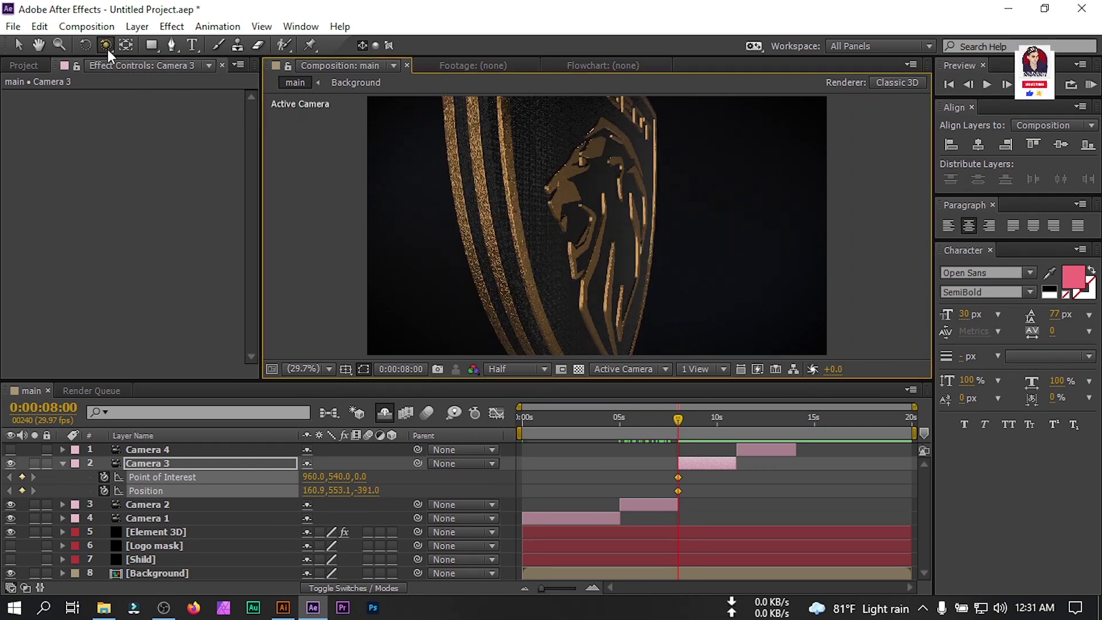
drag(107, 50, 180, 80)
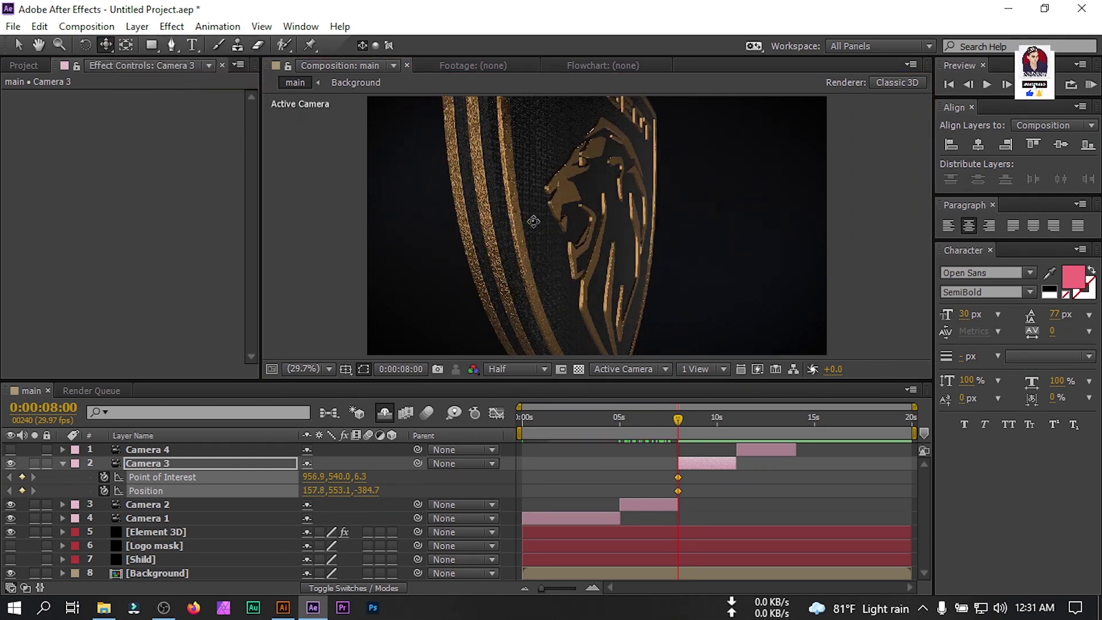
drag(534, 221, 543, 221)
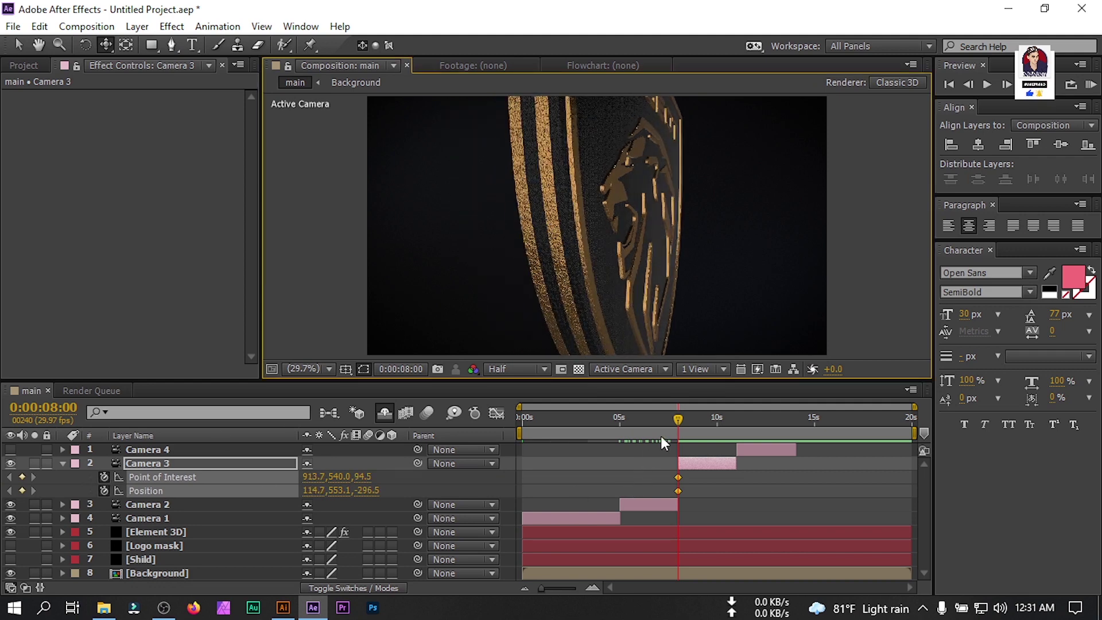
At 0:00:11:00, orbit Camera 3 slightly towards the front of the lion to keyframe its end position
drag(678, 421, 737, 422)
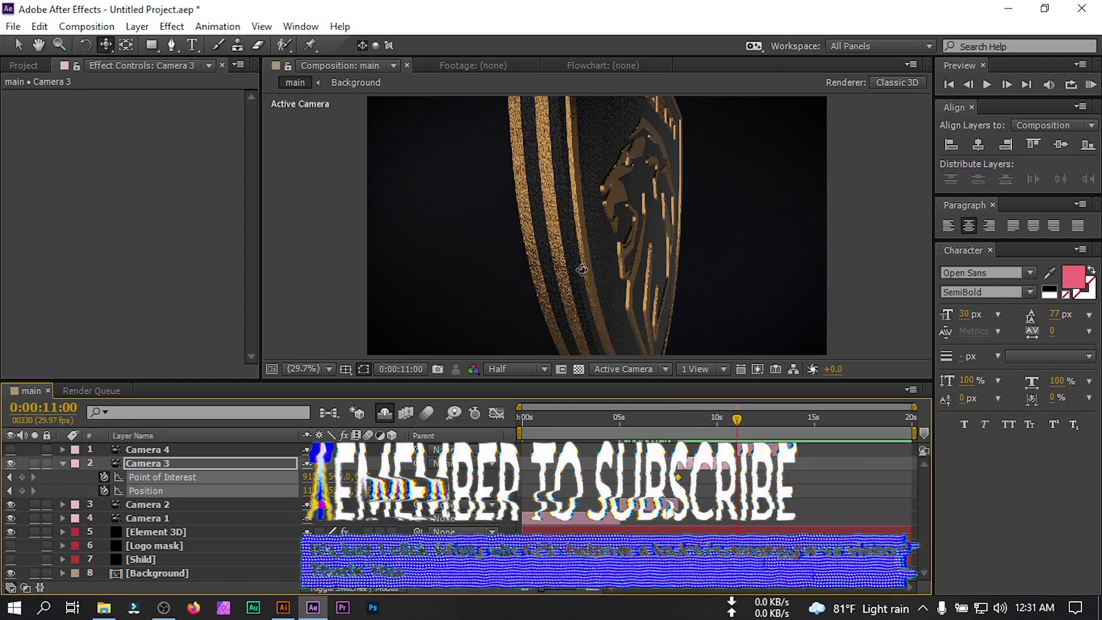
drag(106, 46, 173, 62)
drag(561, 211, 542, 215)
click(62, 464)
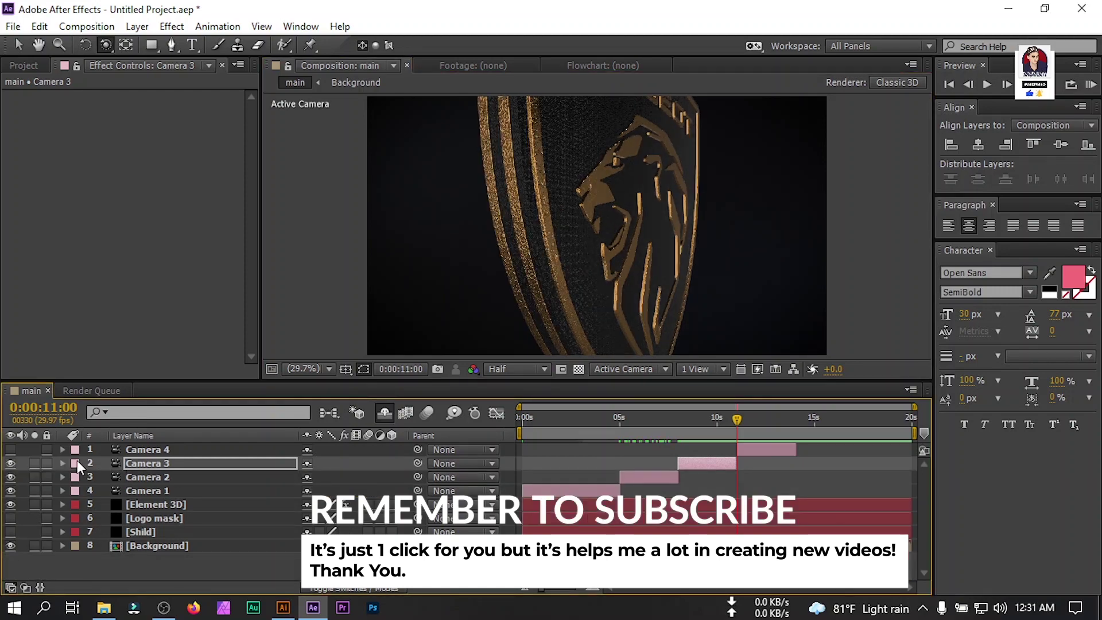
Make Camera 4 visible and start keyframing its Point of Interest and Position at 0:00:11:01
click(11, 450)
click(174, 450)
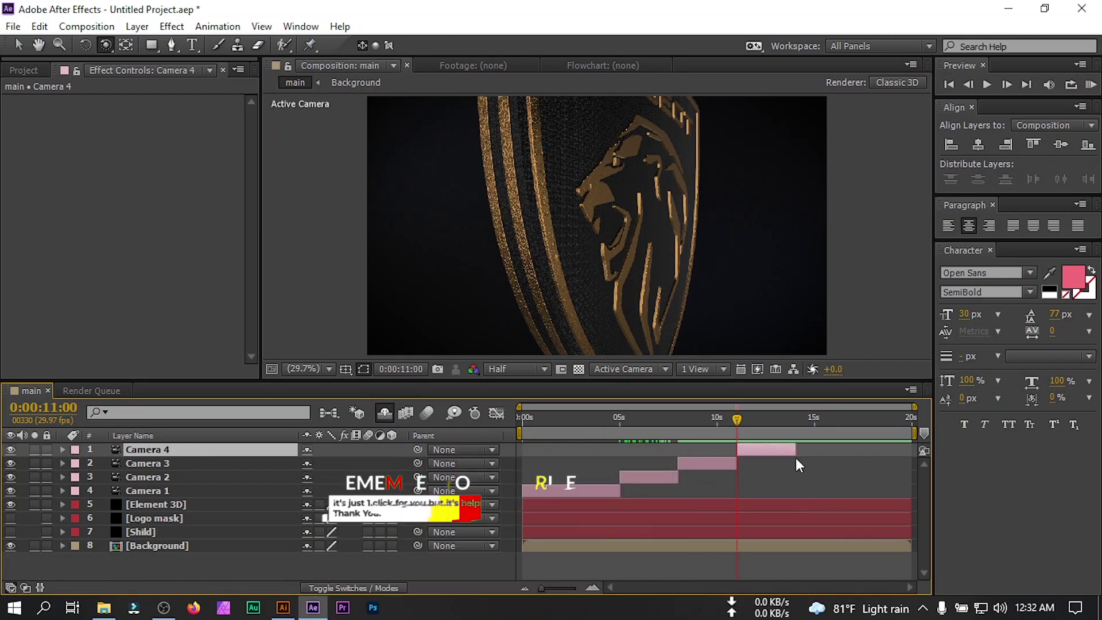
key(Page_Down)
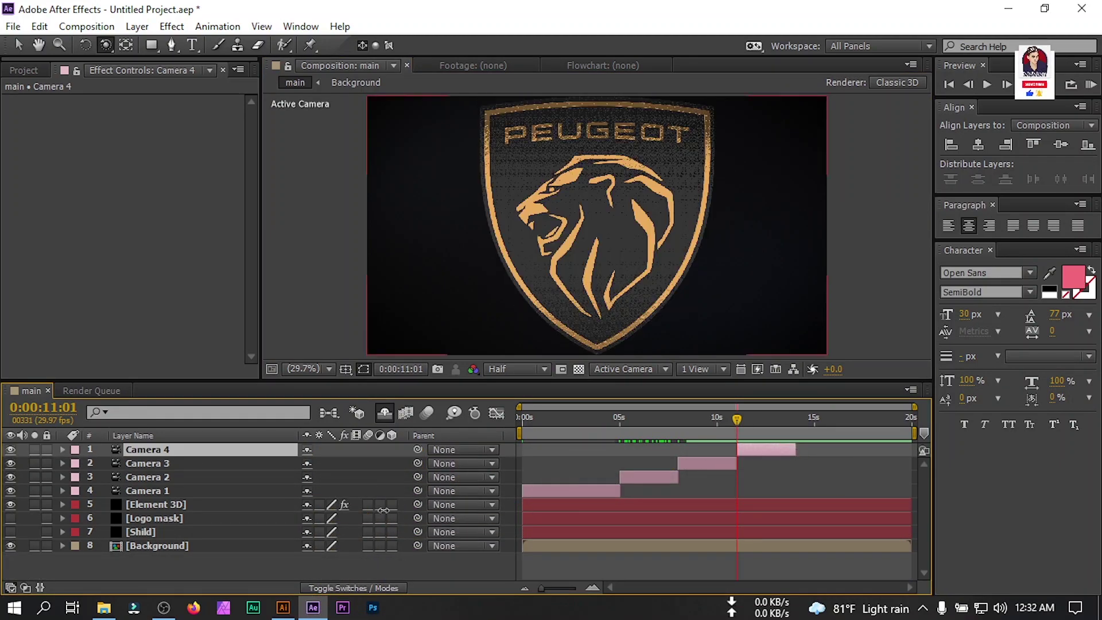
key(u)
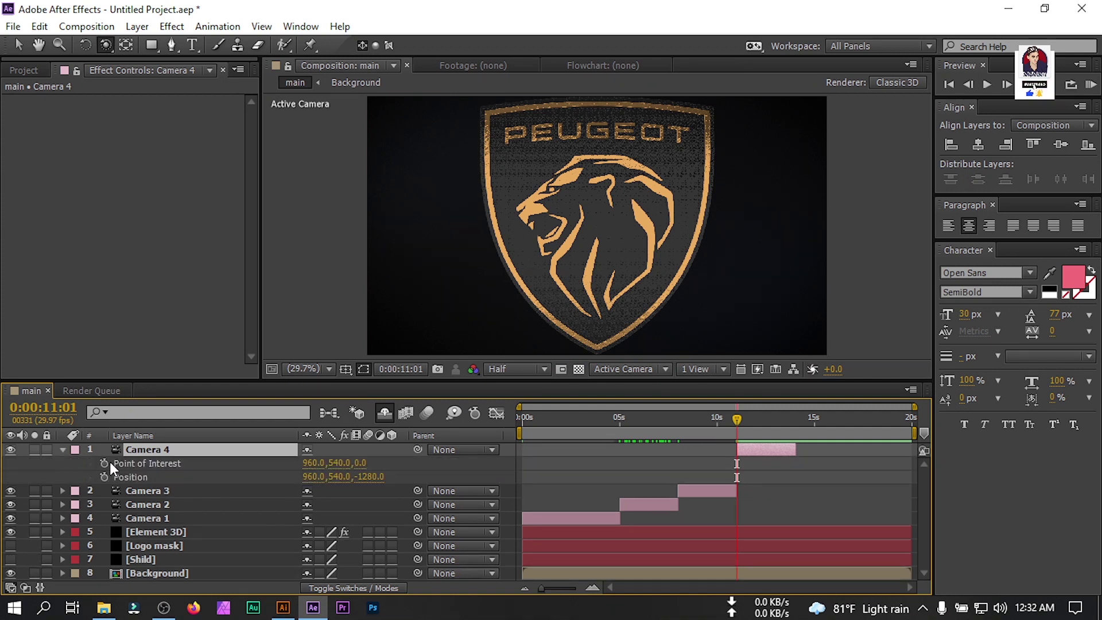
click(115, 463)
shift+click(115, 477)
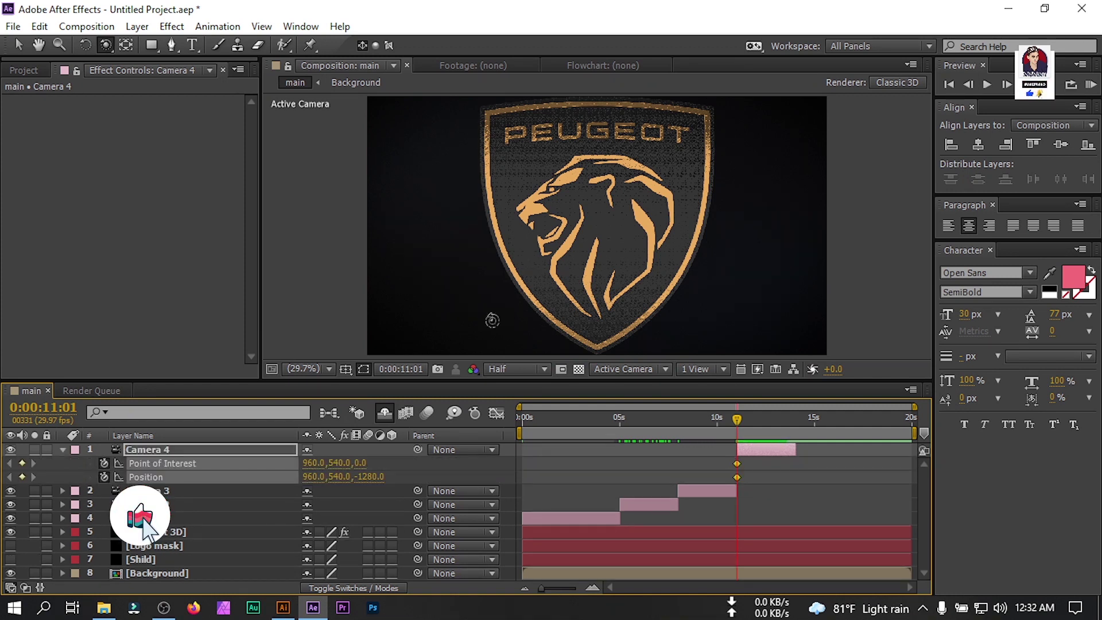
Orbit Camera 4 to a low angle from beneath the shield and move it in close on the lion
drag(580, 210, 591, 154)
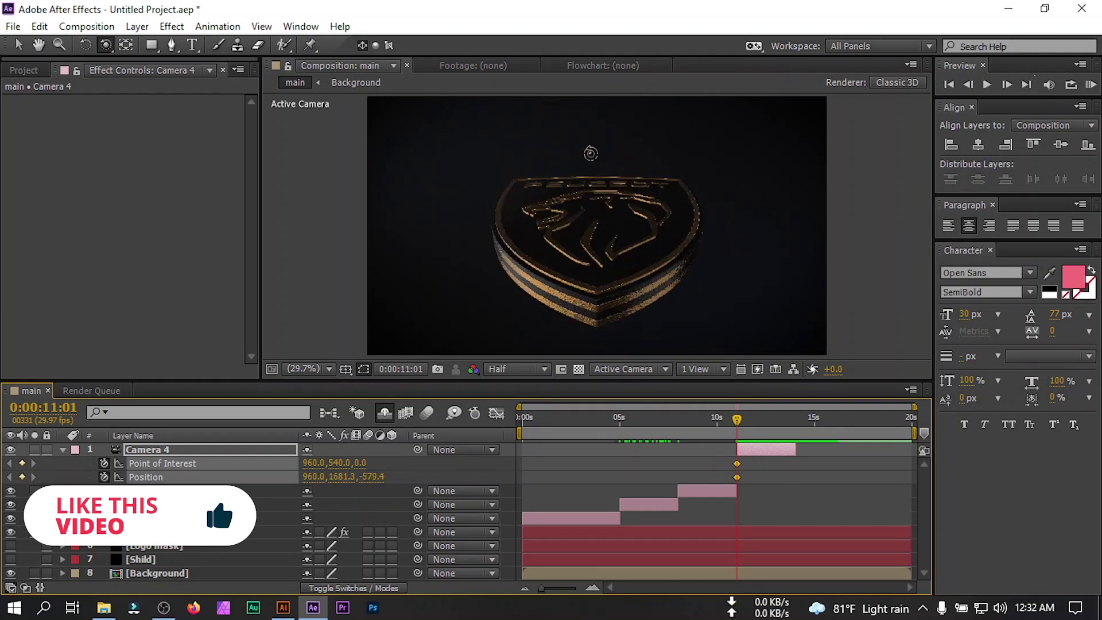
drag(105, 45, 149, 96)
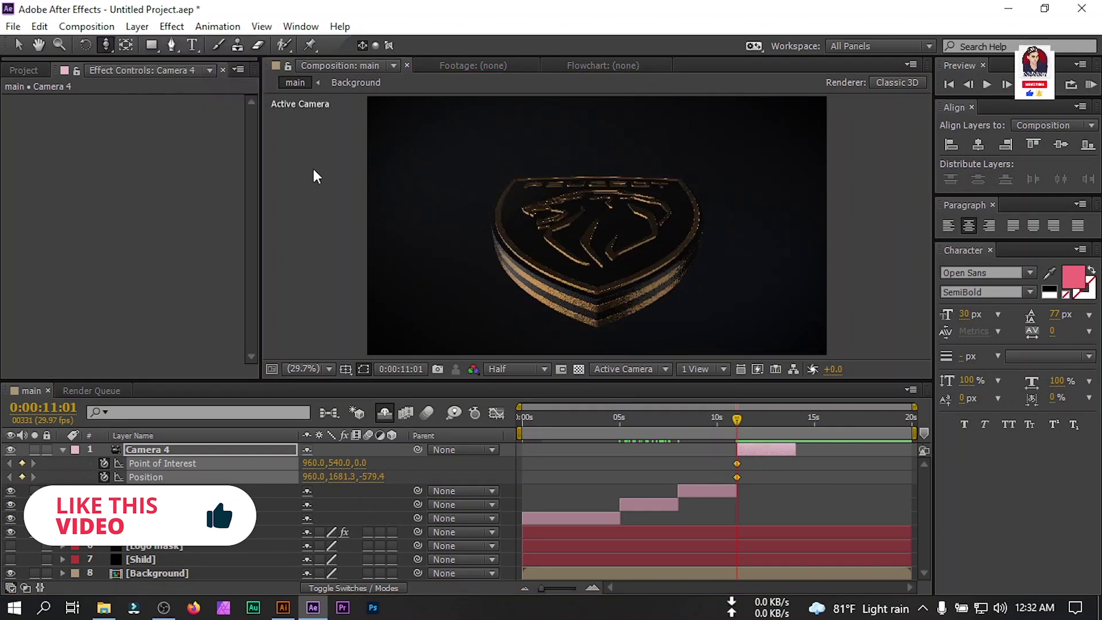
drag(584, 268, 591, 210)
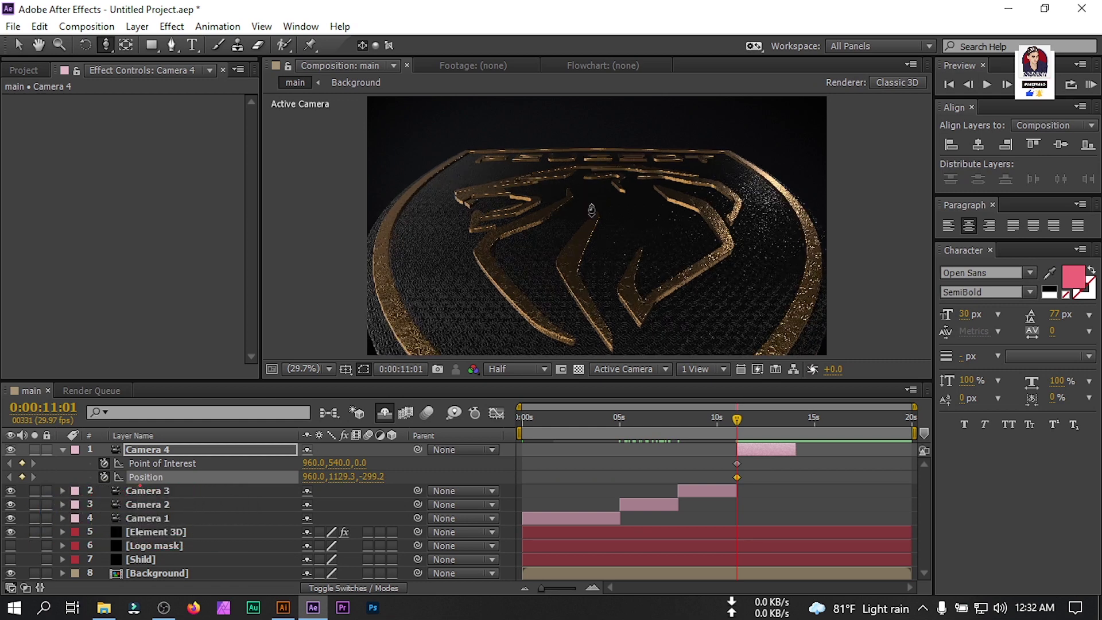
drag(738, 427, 795, 420)
drag(612, 203, 613, 227)
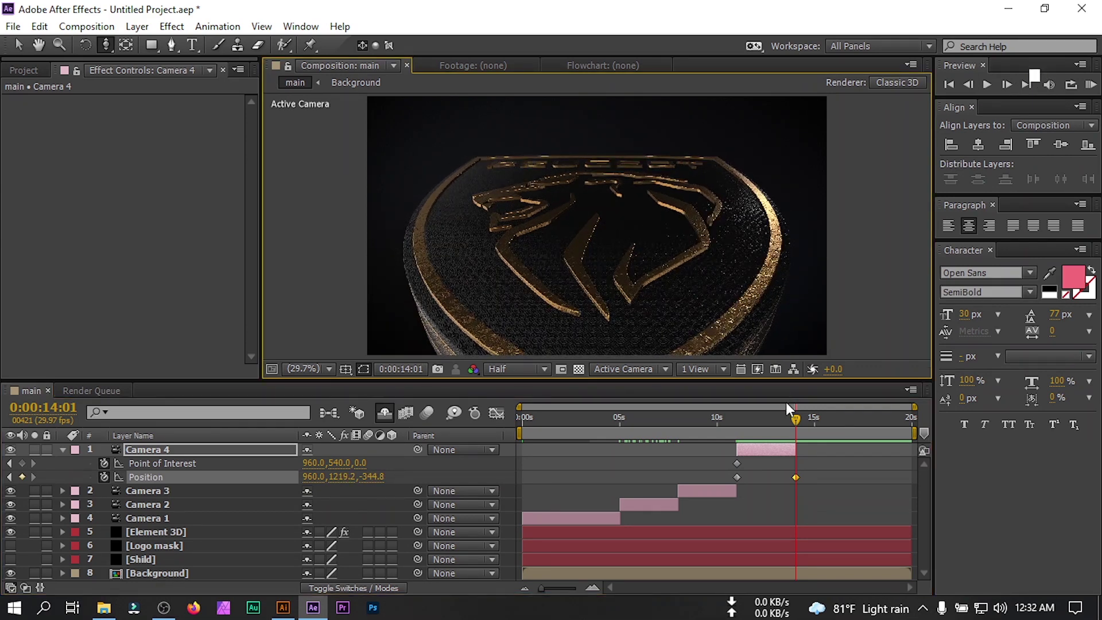
key(ctrl+z)
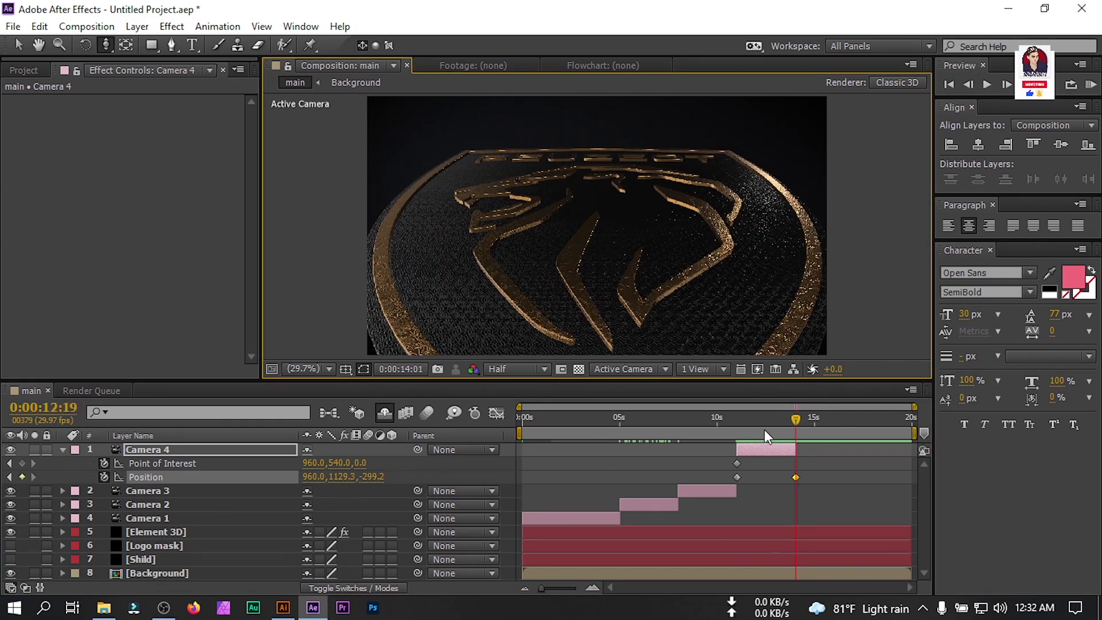
key(ctrl+z)
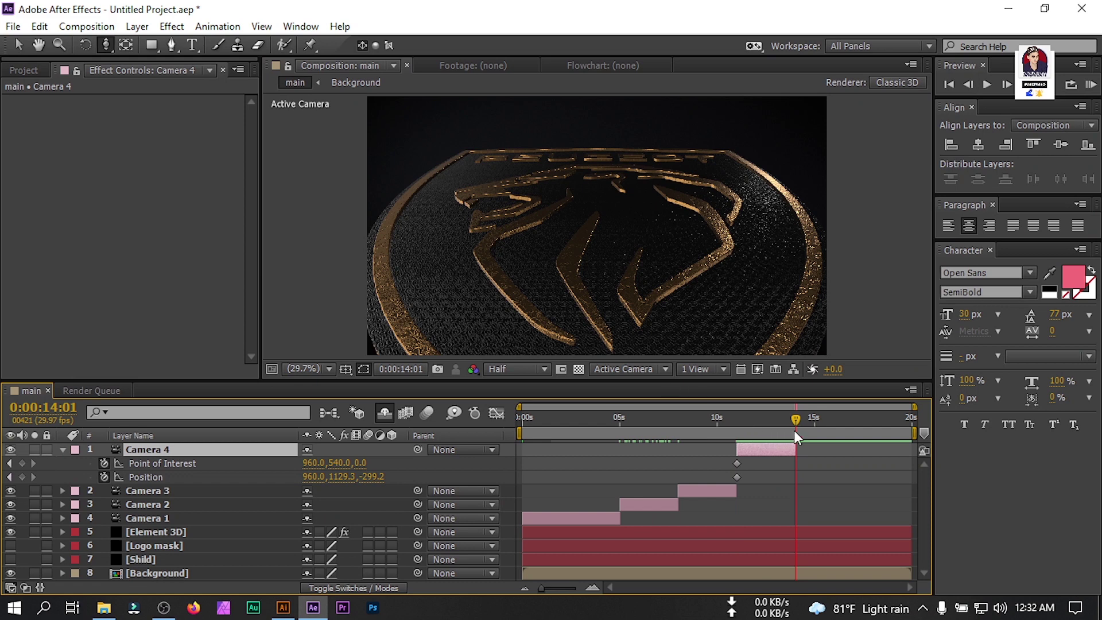
Return to Camera 4's start keyframes at 0:00:11:01 and move the camera slightly closer to the lion
drag(795, 431, 742, 430)
drag(752, 467, 734, 489)
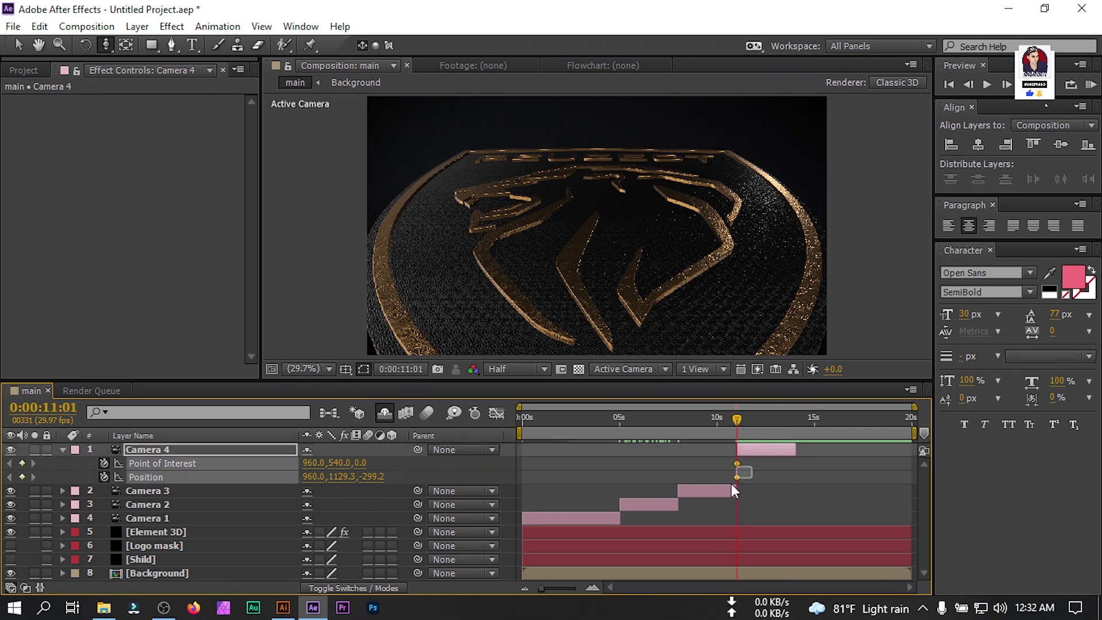
scroll(621, 280, up, 8)
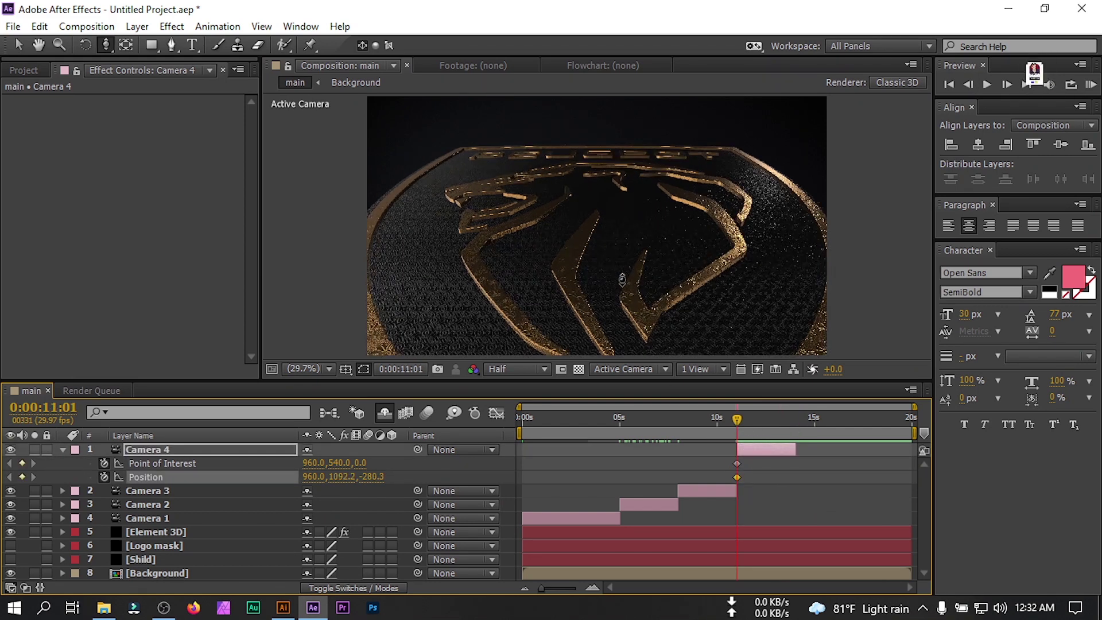
At 0:00:14:01, pull Camera 4 back slightly and shift its framing a little vertically to keyframe its end position
drag(738, 418, 796, 418)
scroll(641, 205, down, 7)
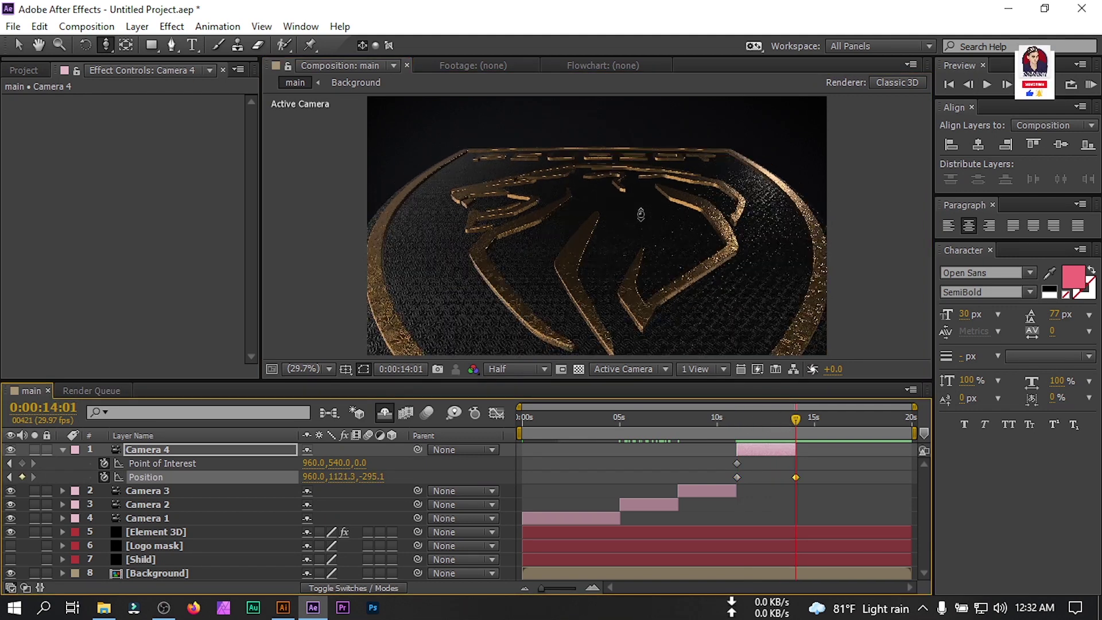
drag(105, 49, 167, 77)
drag(572, 251, 572, 247)
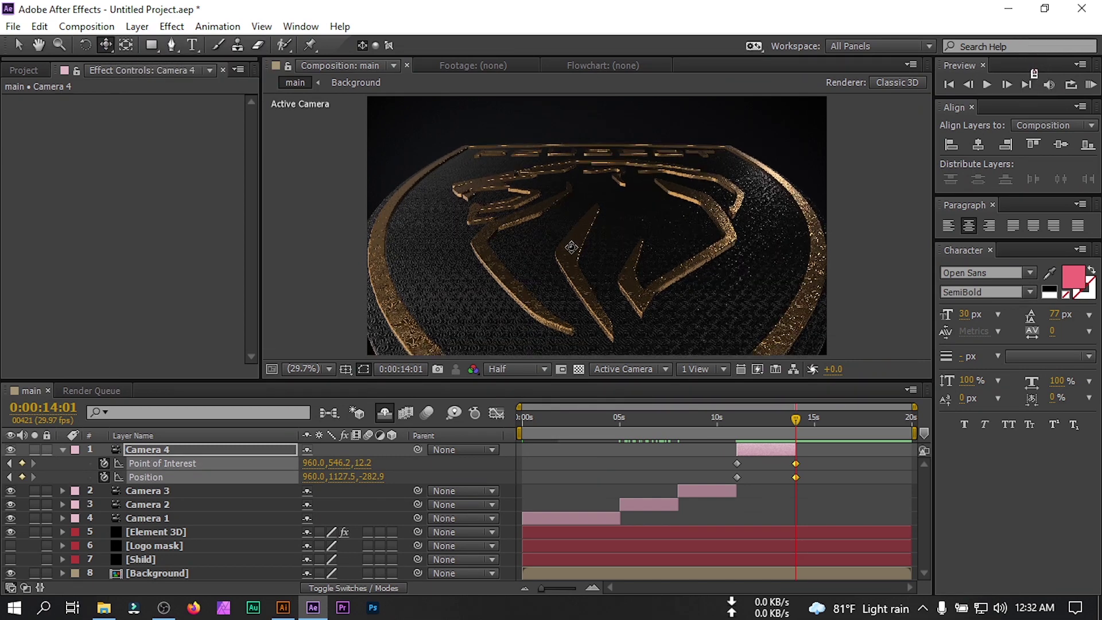
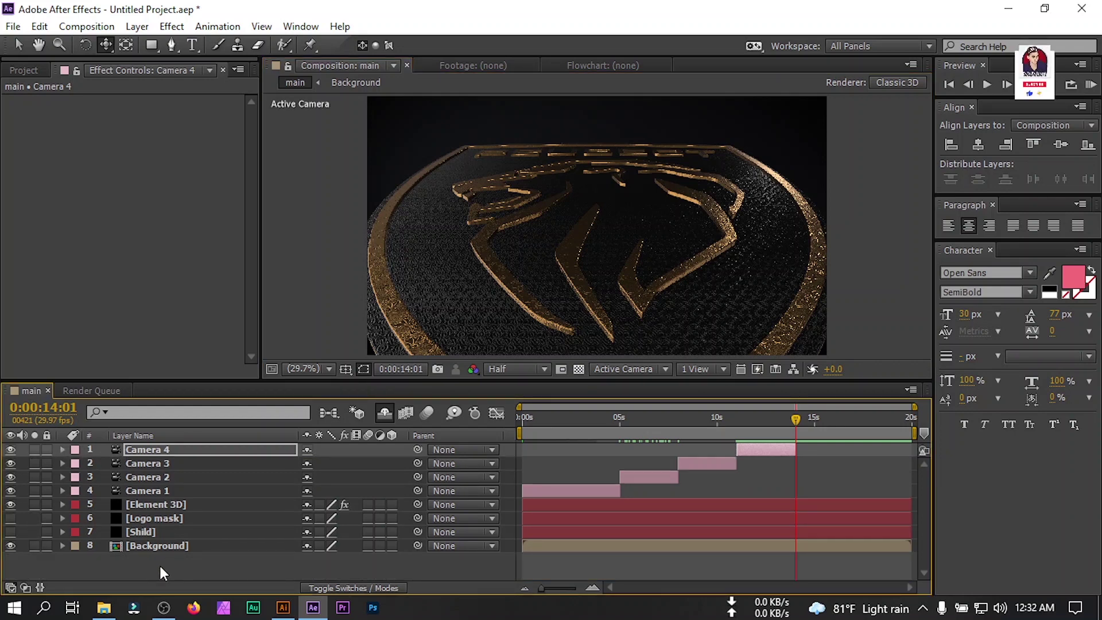
Add a 24mm two-node camera named Camera 5 and trim its layer to start at 0:00:14:01
right_click(163, 570)
mouse_move(255, 412)
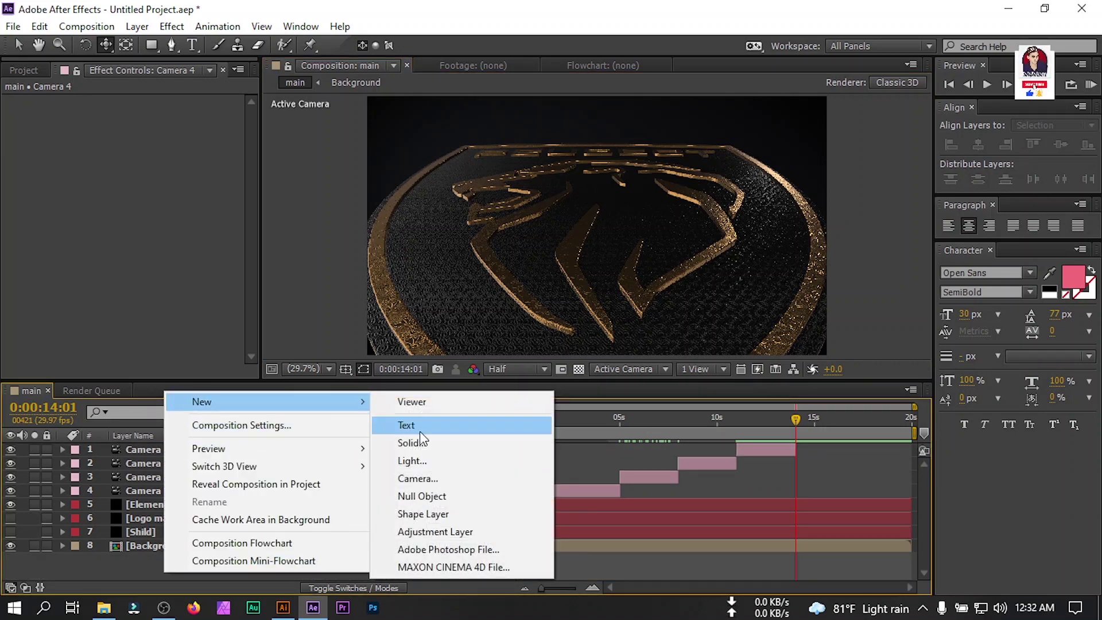
click(450, 477)
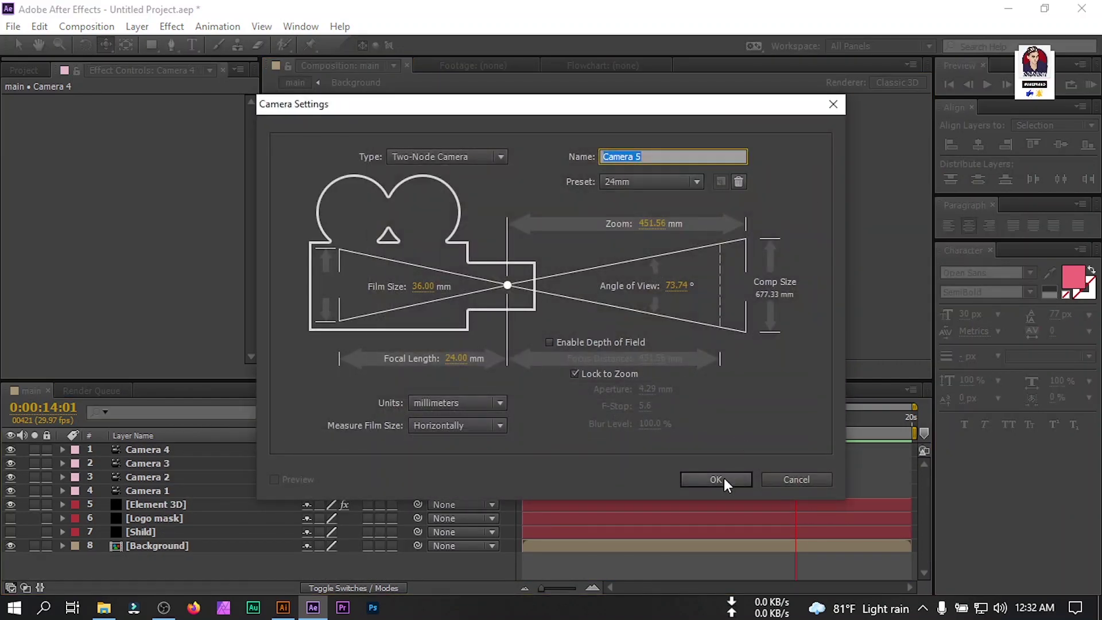
click(716, 480)
drag(529, 450, 803, 447)
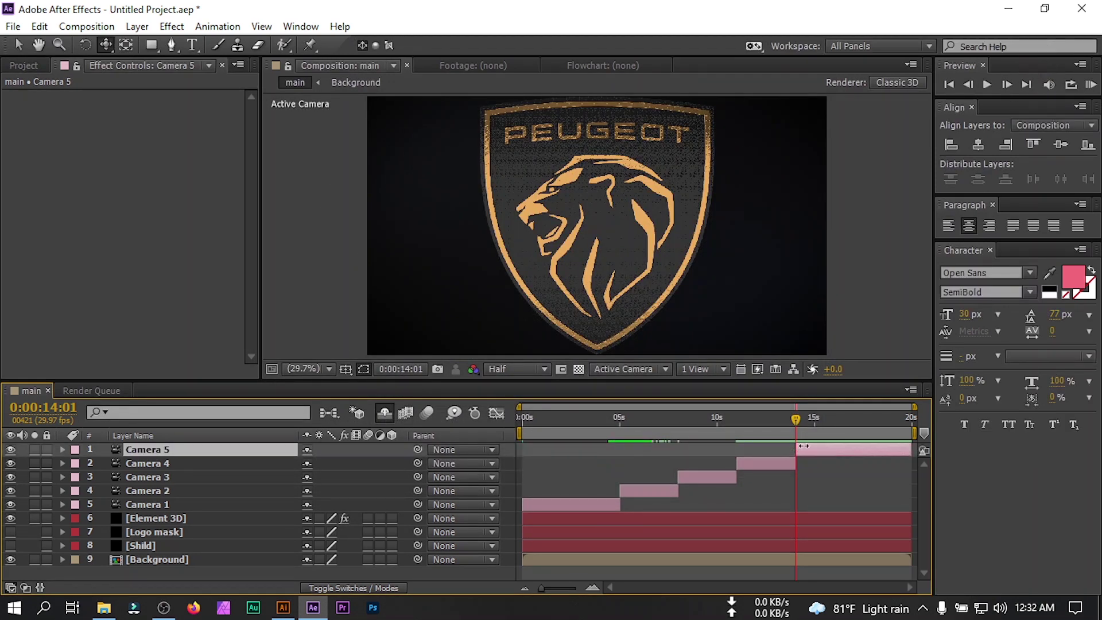
At 0:00:17:28, pull Camera 5 back to about -2713 in Z and start keyframing its Point of Interest and Position
click(872, 432)
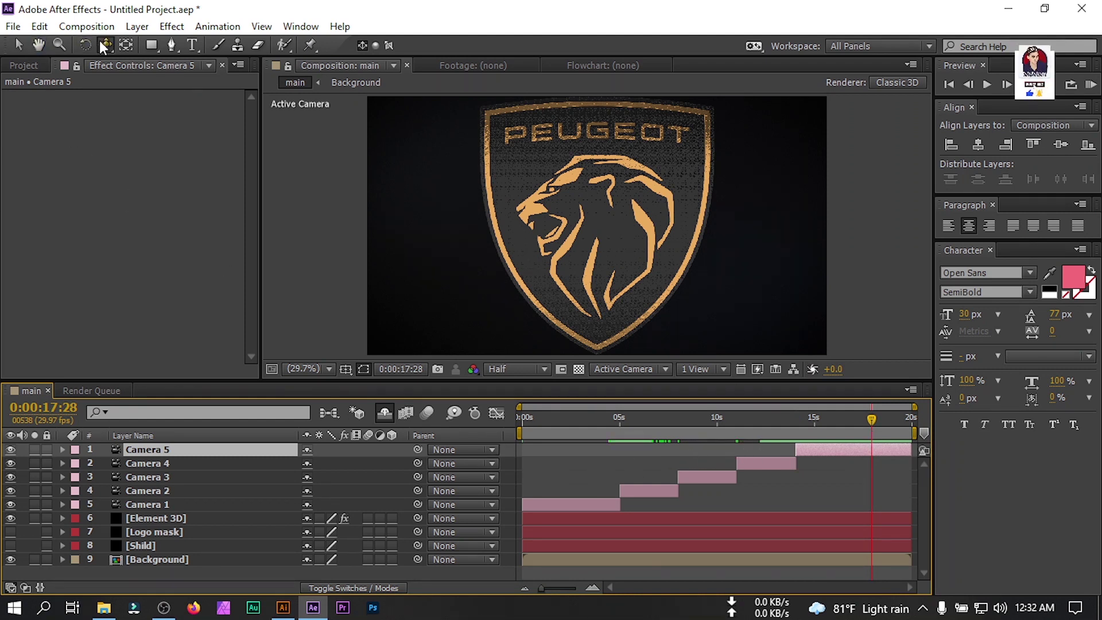
drag(105, 45, 168, 96)
drag(603, 190, 596, 353)
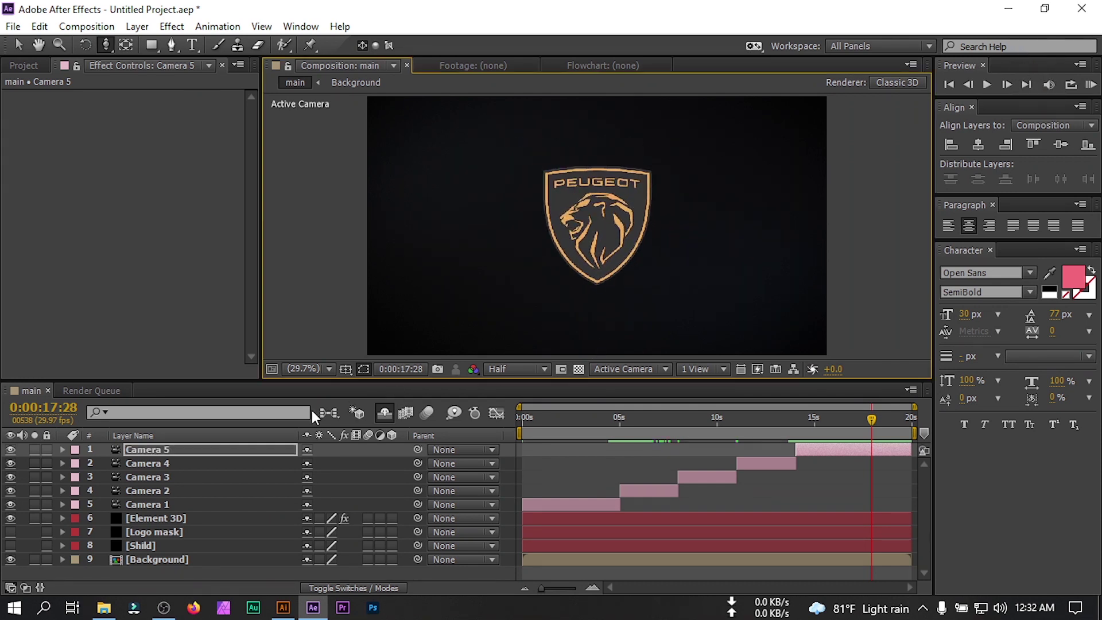
key(alt+shift+p)
key(alt+shift+a)
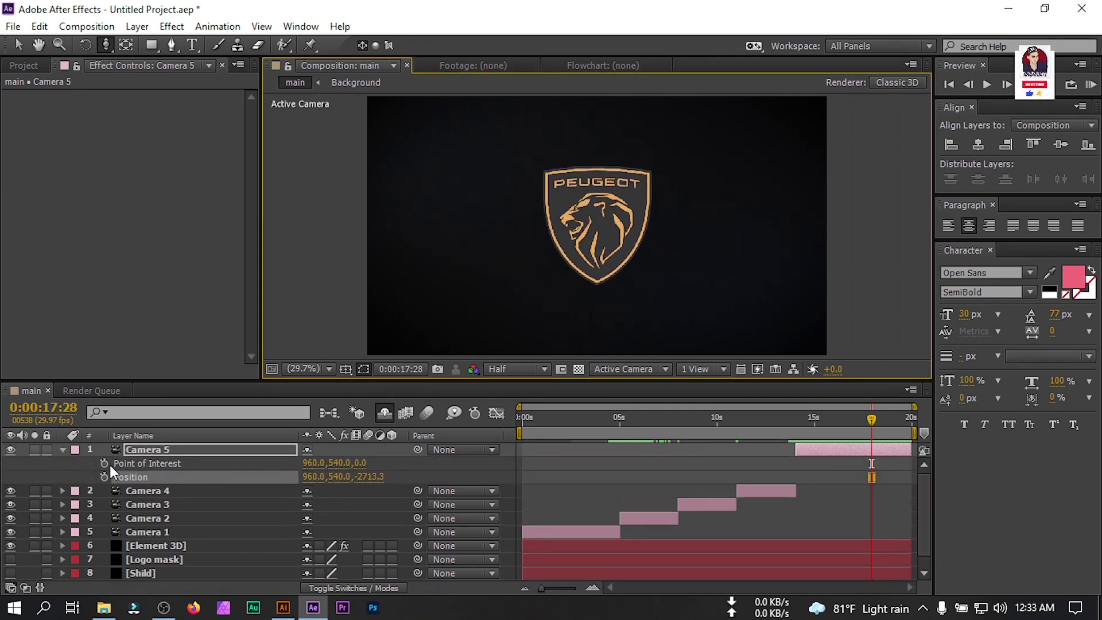
click(105, 477)
At 0:00:14:01, orbit Camera 5 slightly above the shield and move it in close on the lion to about -290 in Z
drag(868, 425, 799, 426)
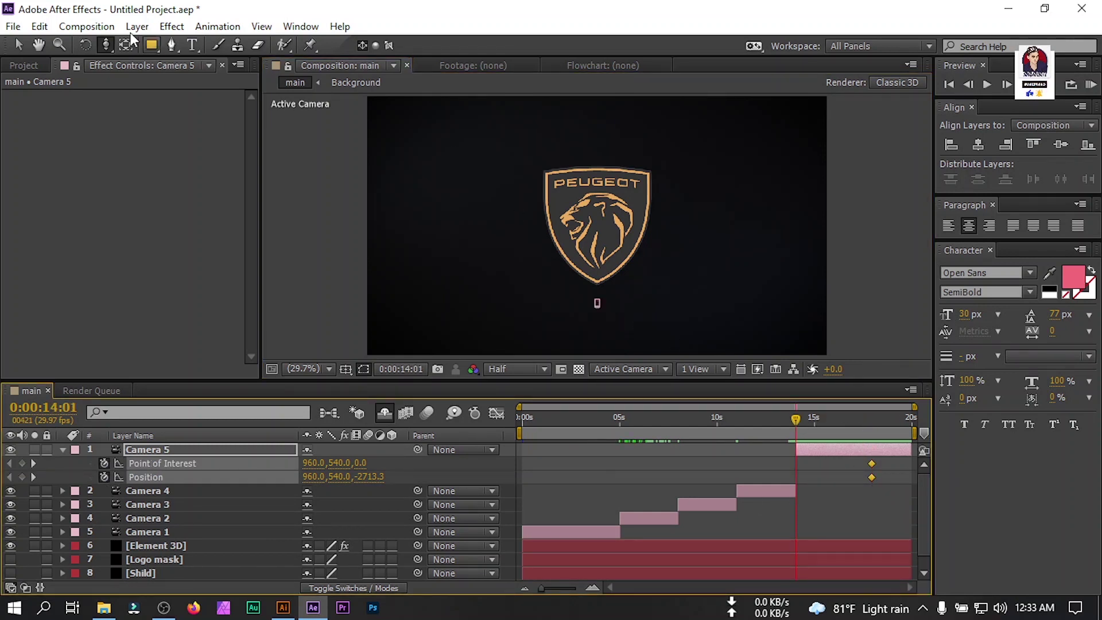
drag(105, 46, 160, 54)
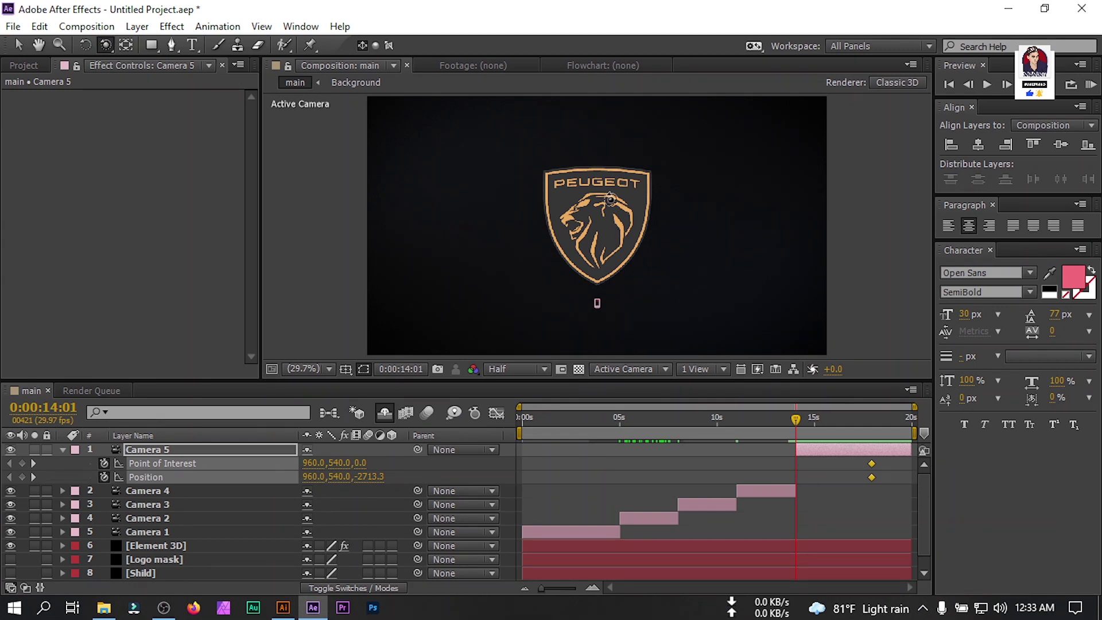
drag(597, 198, 597, 209)
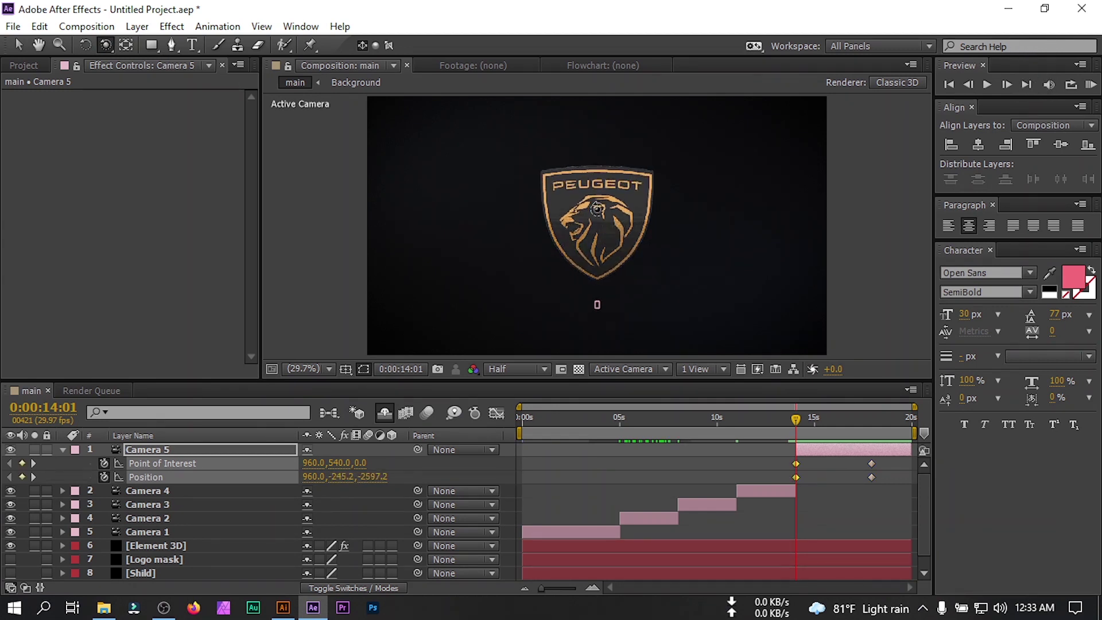
drag(107, 44, 161, 94)
drag(619, 211, 635, 131)
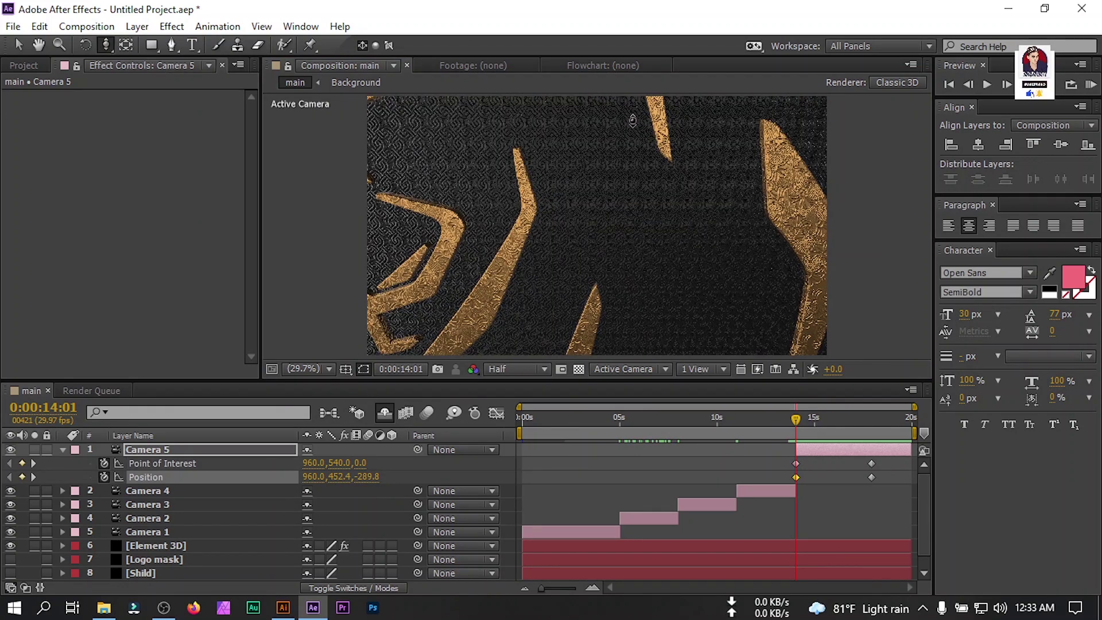
Apply Easy Ease to all Camera 5 keyframes and reshape their speed curve for a fast start with a slow settle
click(832, 418)
drag(900, 463, 785, 480)
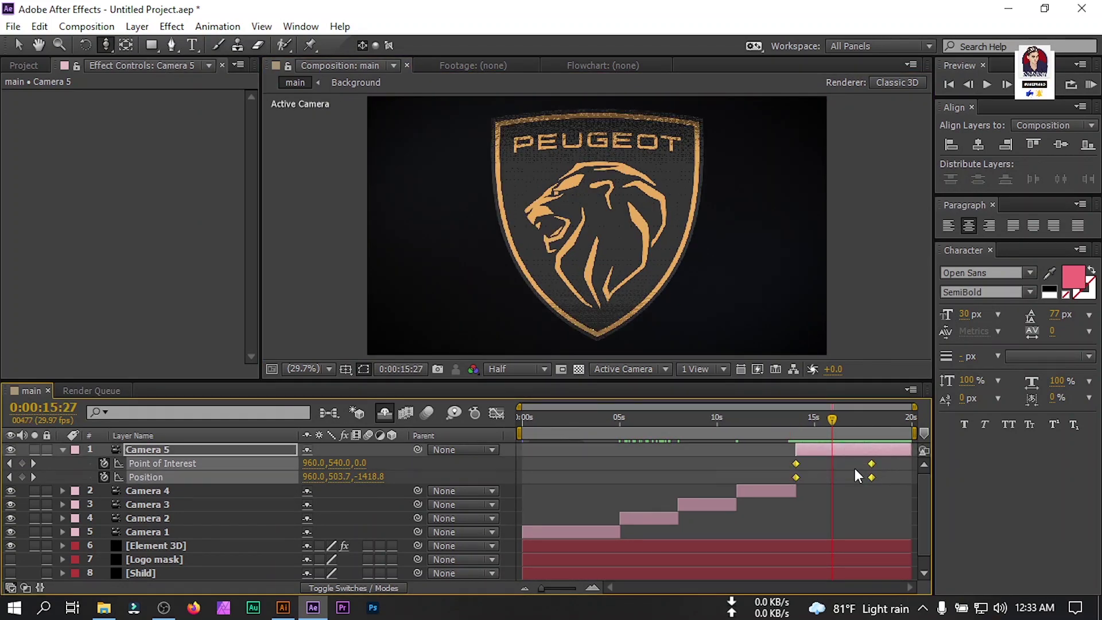
key(F9)
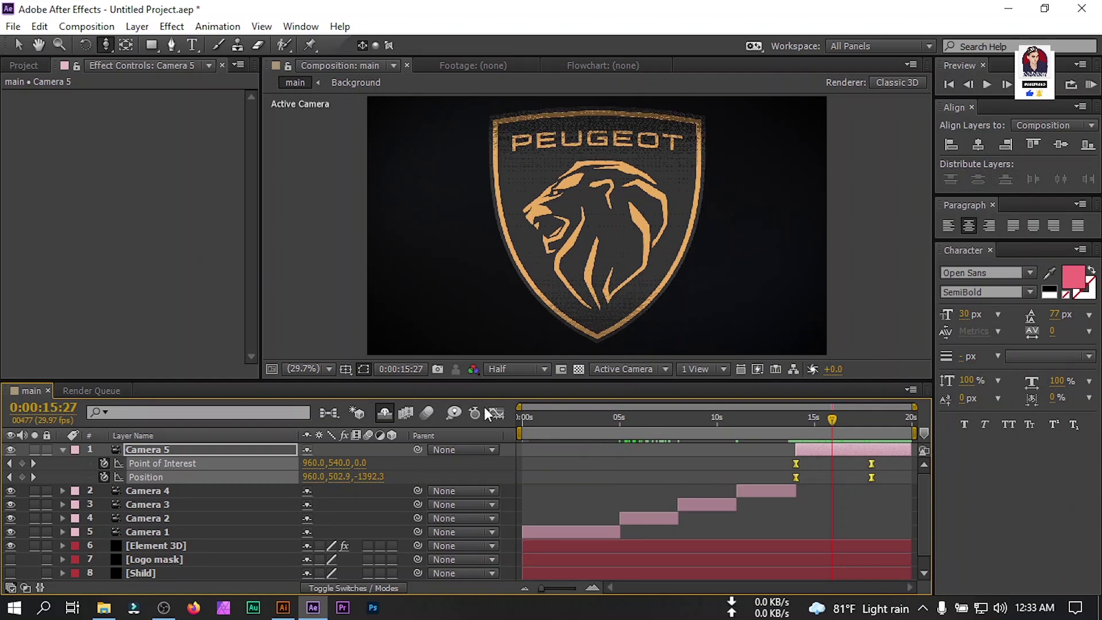
click(497, 413)
drag(872, 528, 801, 542)
drag(736, 509, 794, 542)
click(496, 412)
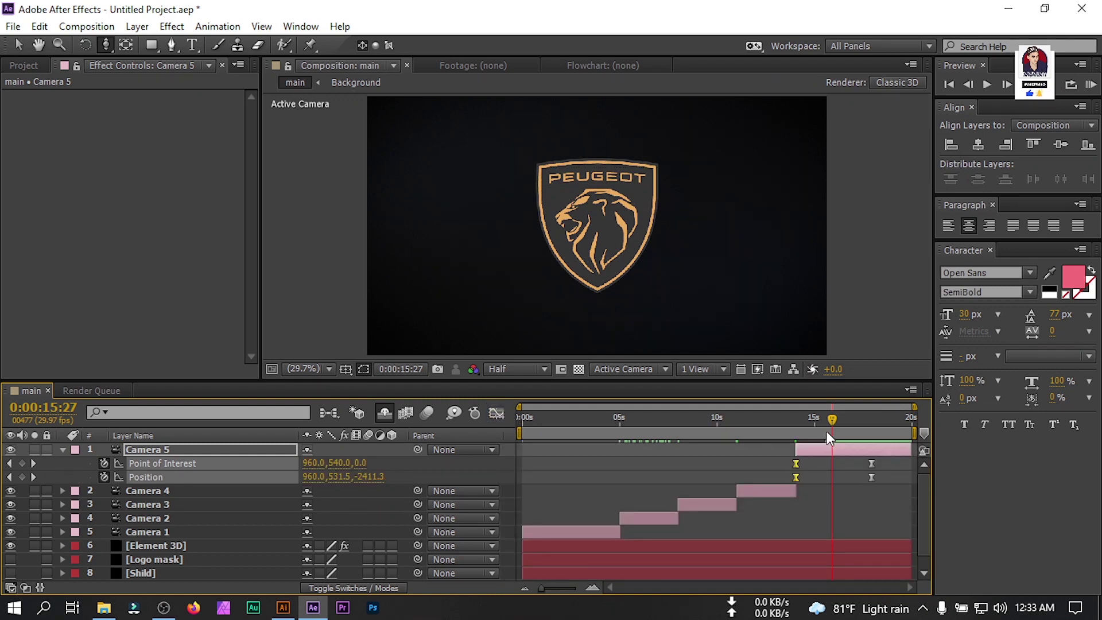
drag(826, 423, 598, 463)
click(62, 450)
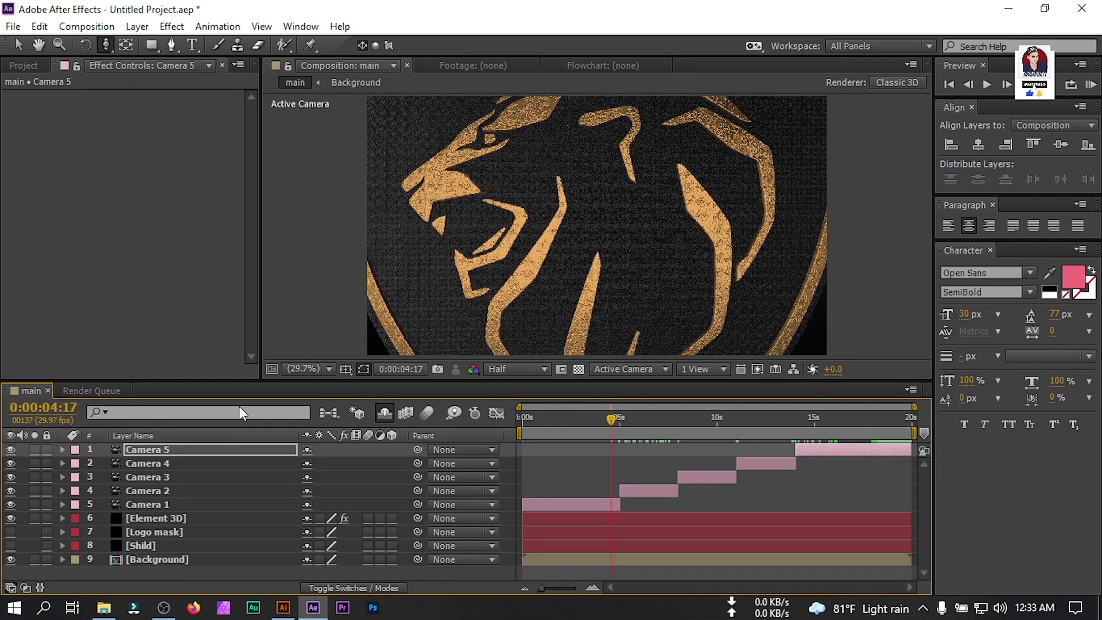
At 0:00:01:13, turn on depth of field for Camera 1 with a blur level of 200% and an aperture of 15 pixels
click(550, 433)
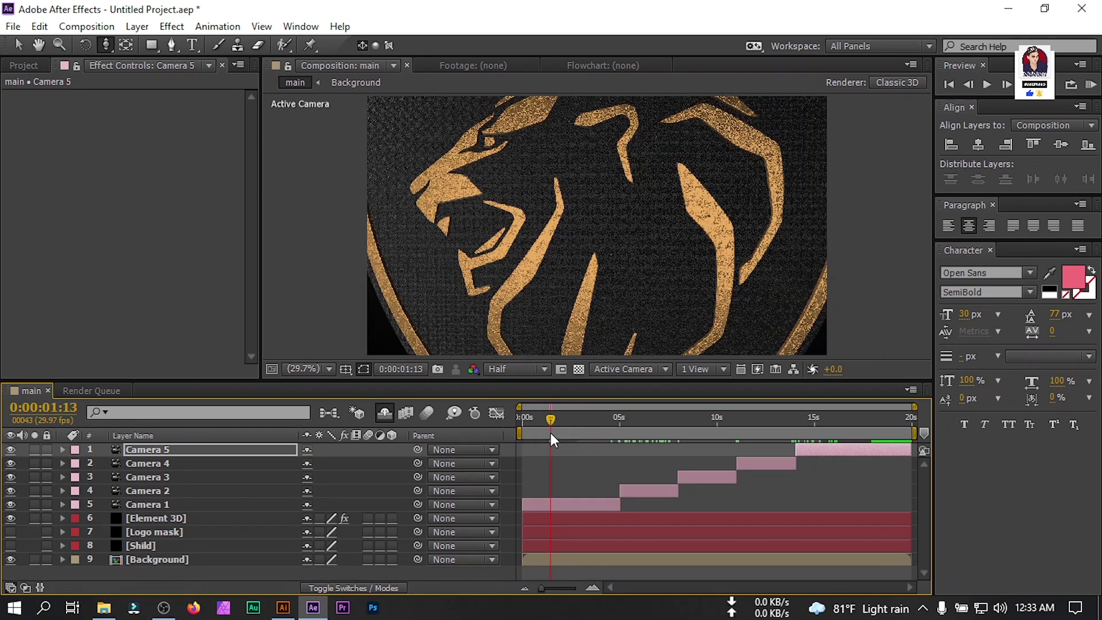
click(145, 503)
click(62, 504)
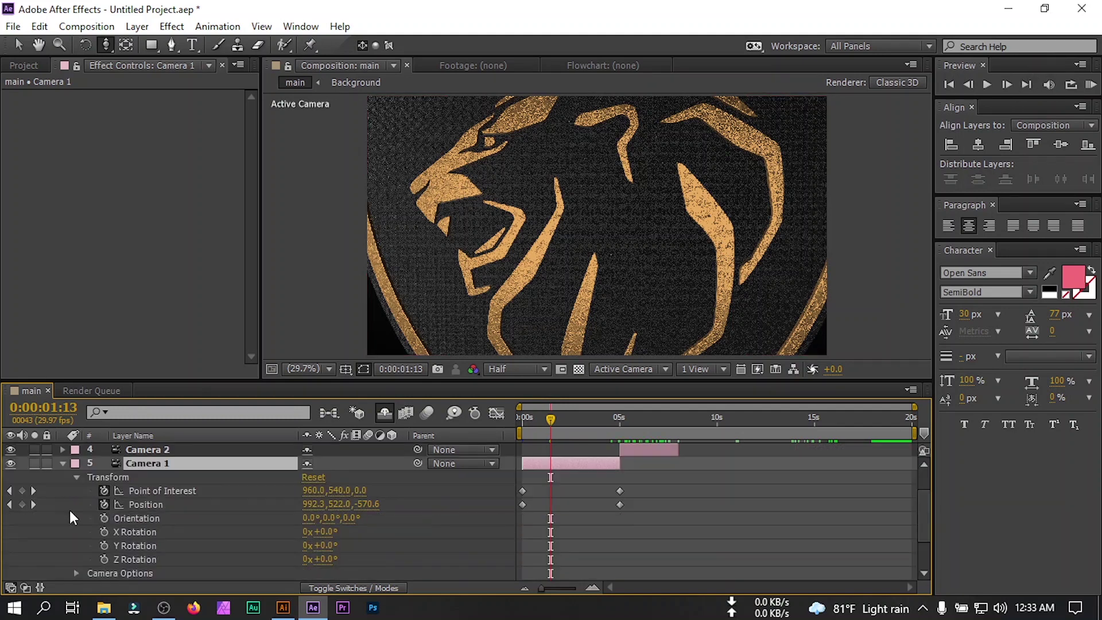
click(76, 477)
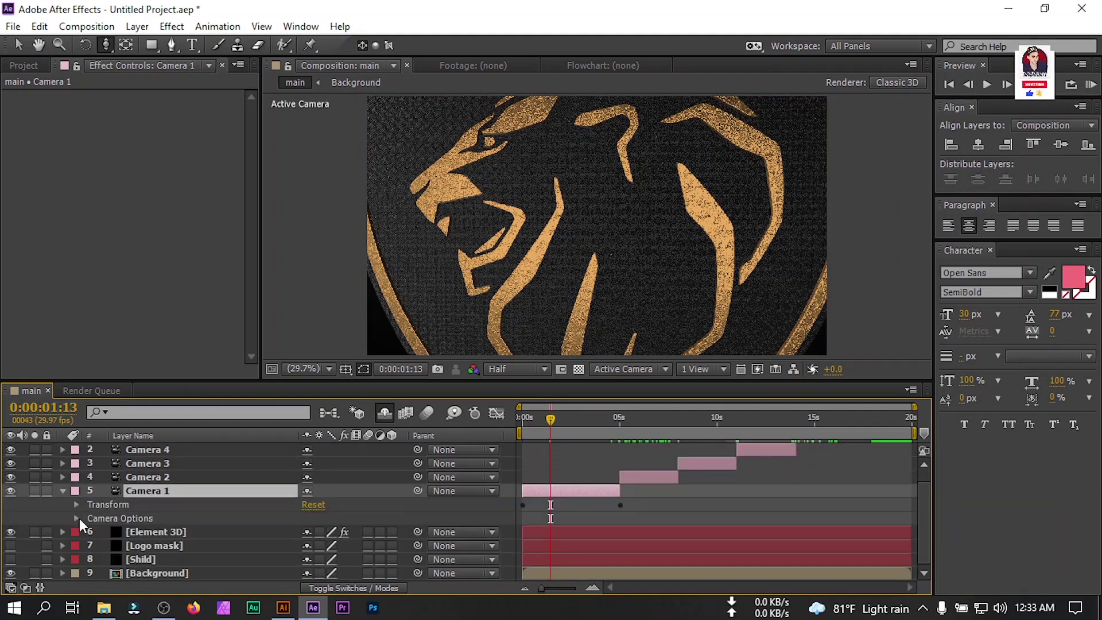
click(76, 519)
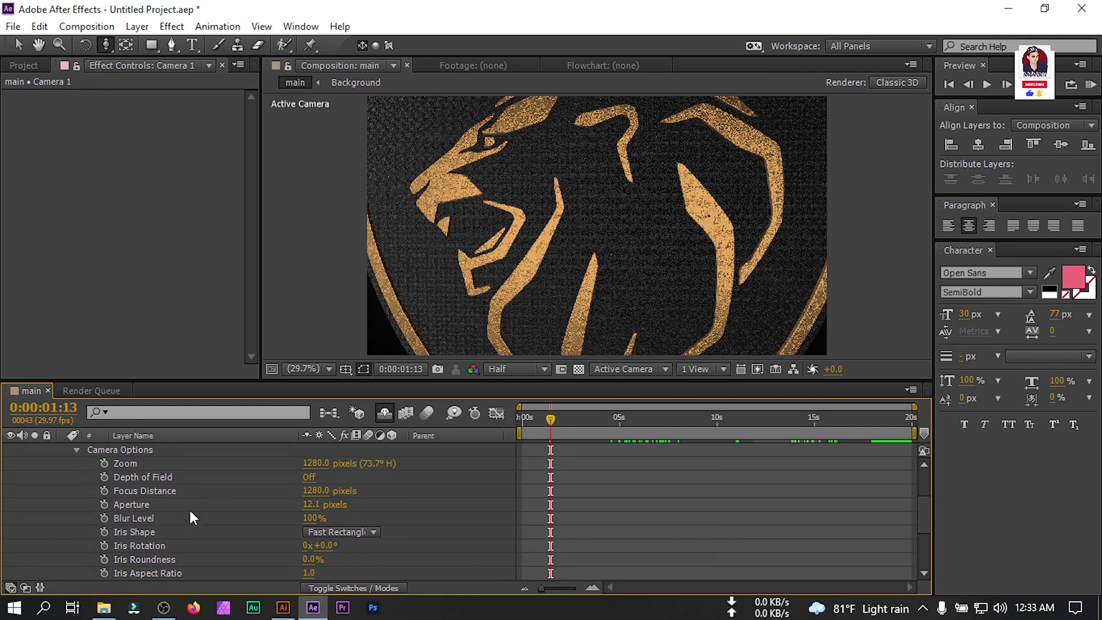
click(309, 479)
click(315, 519)
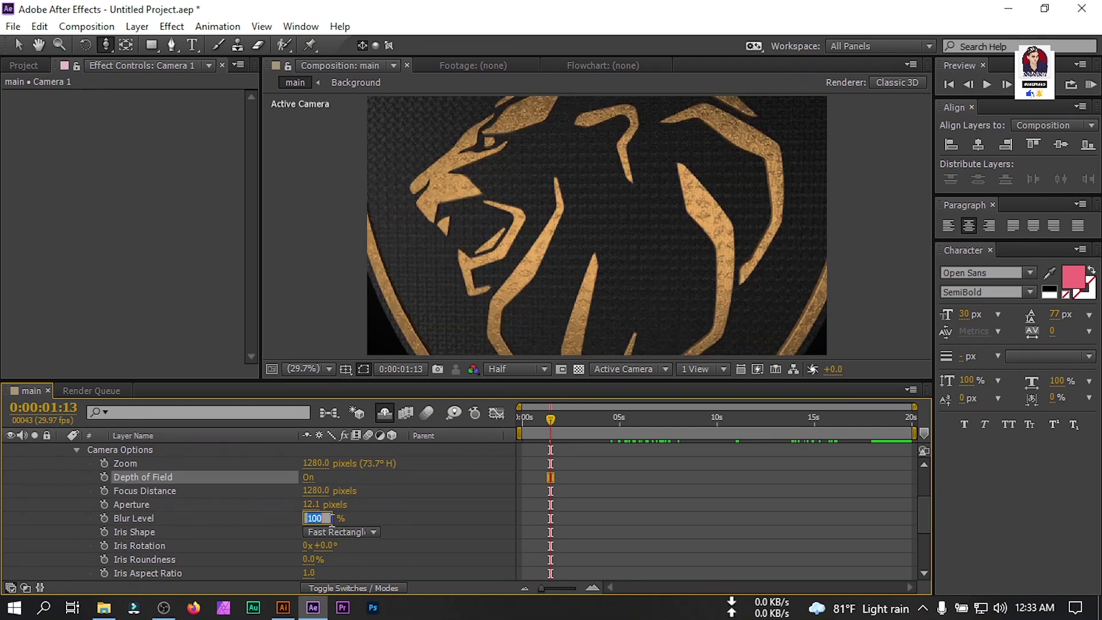
text(200)
key(Return)
click(318, 506)
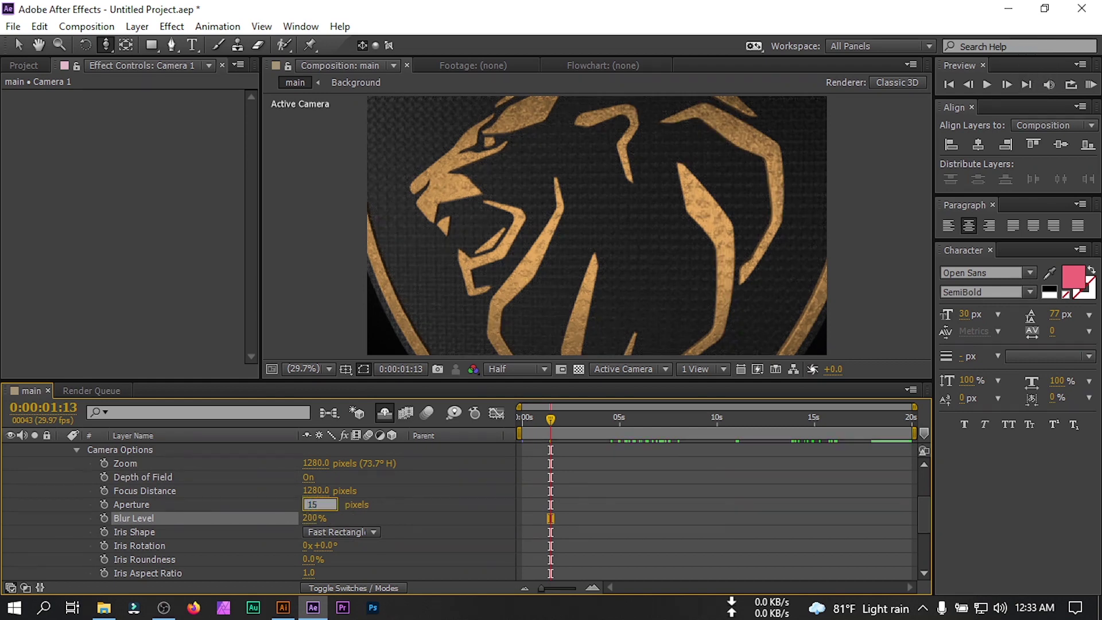
text(15)
key(Return)
Try focus distances of 320 and 270 pixels on Camera 1, and settle on 420 pixels
click(319, 493)
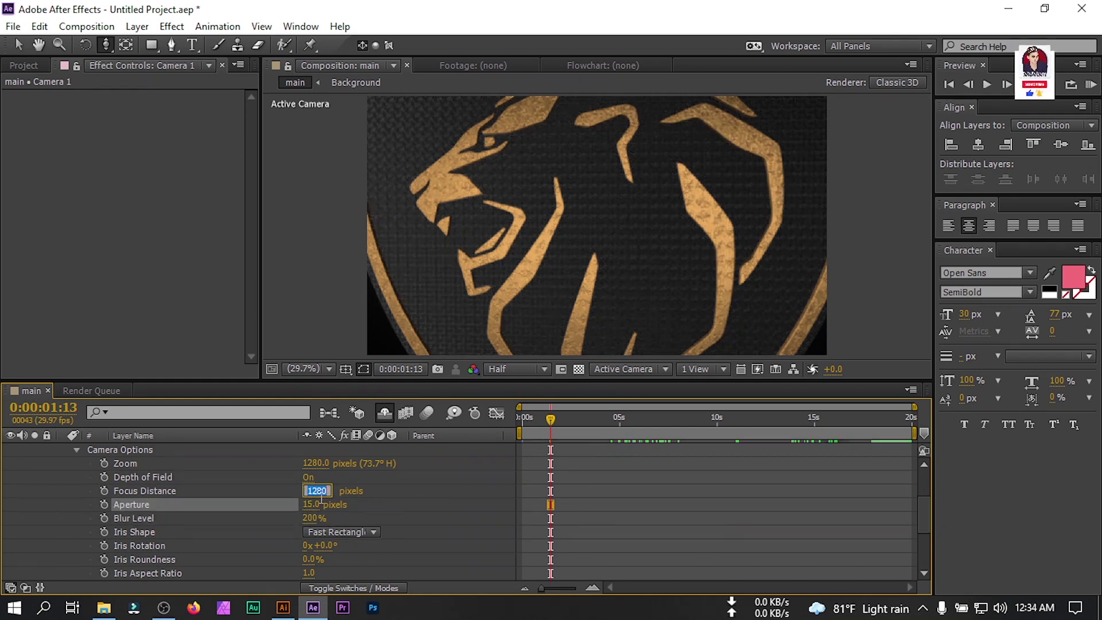
text(320)
key(Return)
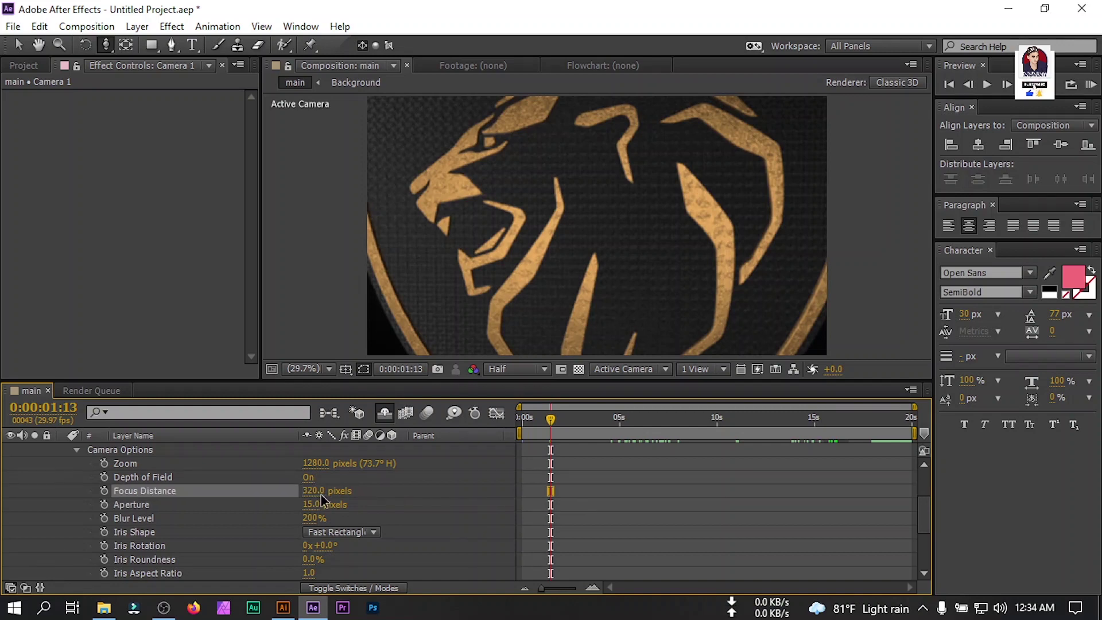
click(313, 492)
text(270)
key(Return)
click(311, 492)
text(4)
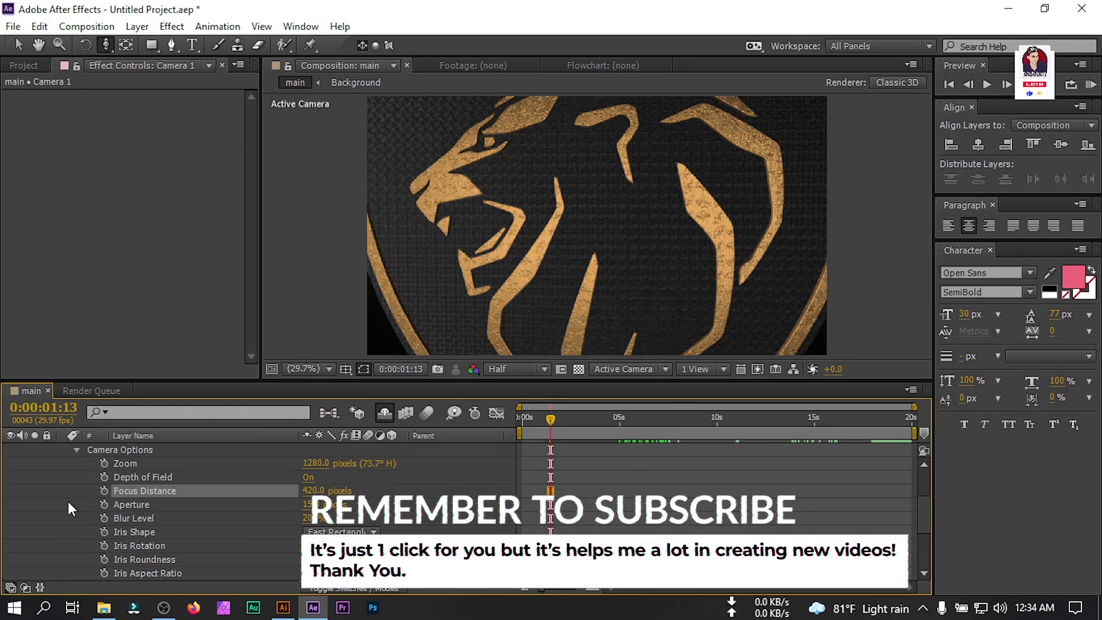
scroll(70, 504, up, 3)
click(62, 504)
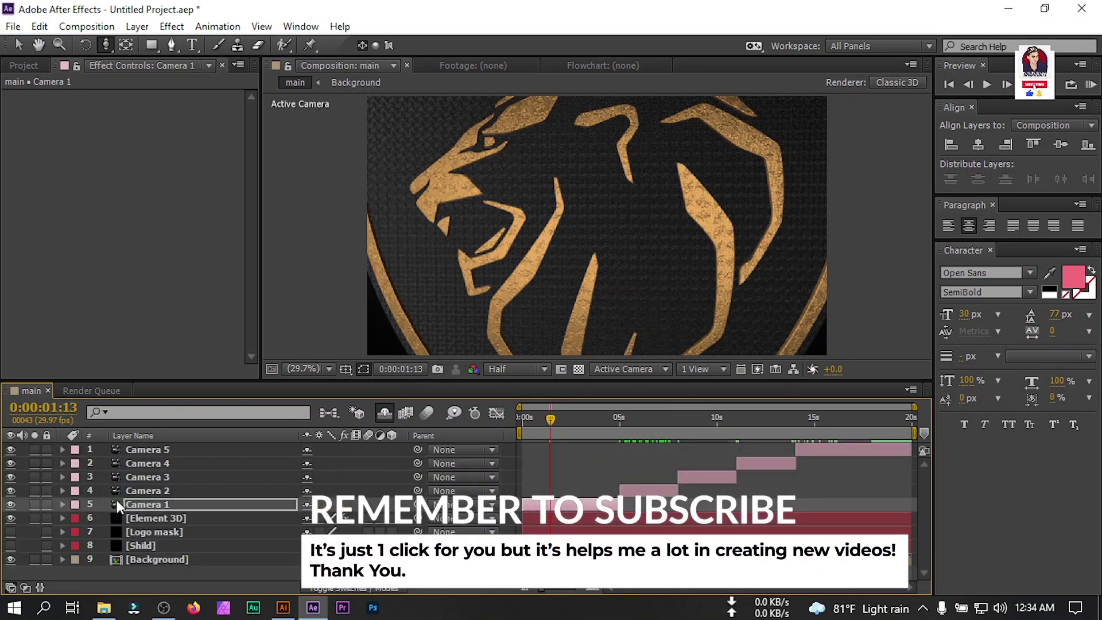
At 0:00:05:10, turn on depth of field for Camera 2 with a 15-pixel aperture and a 200% blur level
click(147, 490)
click(626, 428)
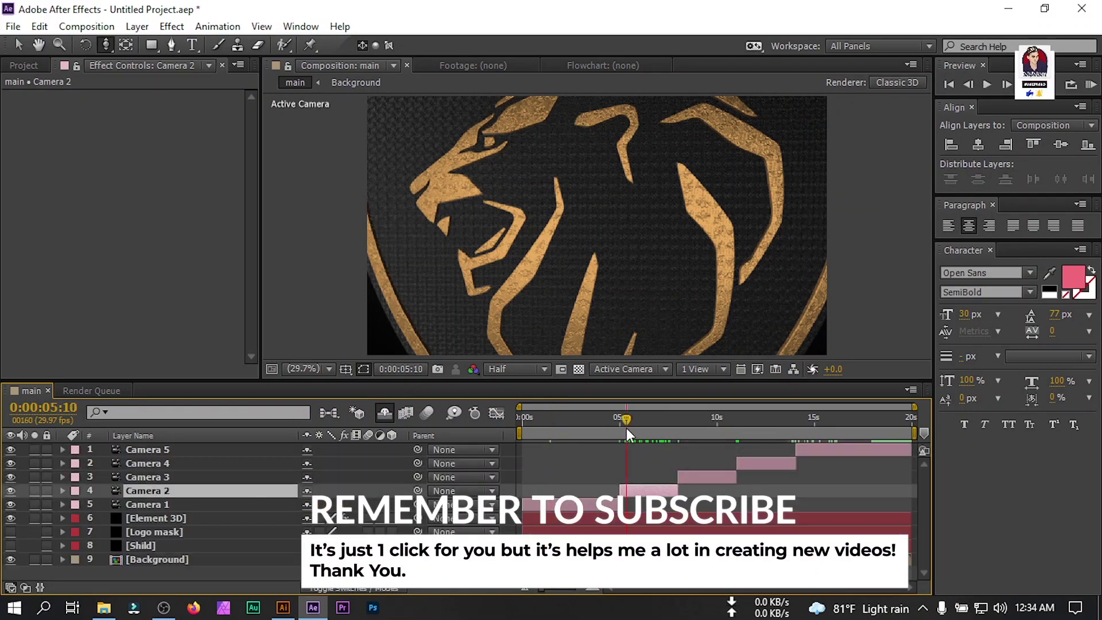
click(62, 490)
scroll(87, 506, down, 5)
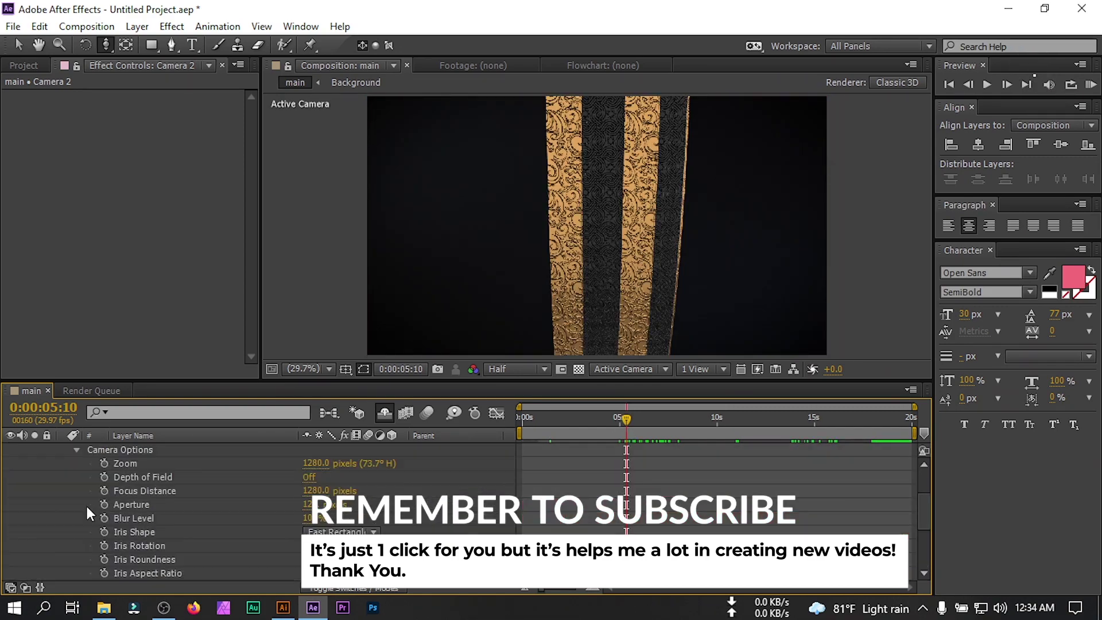
click(143, 477)
drag(310, 505, 344, 519)
Try focus distances of 320 and 270 pixels on Camera 2, and settle on 230 pixels
click(317, 491)
text(420)
key(Return)
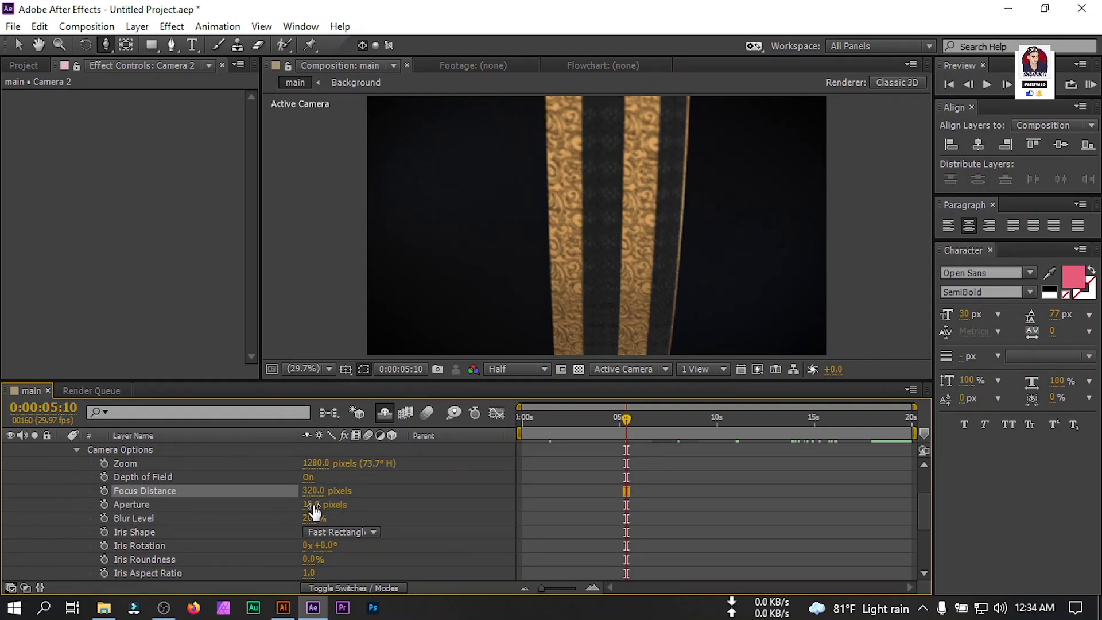
click(316, 491)
text(230)
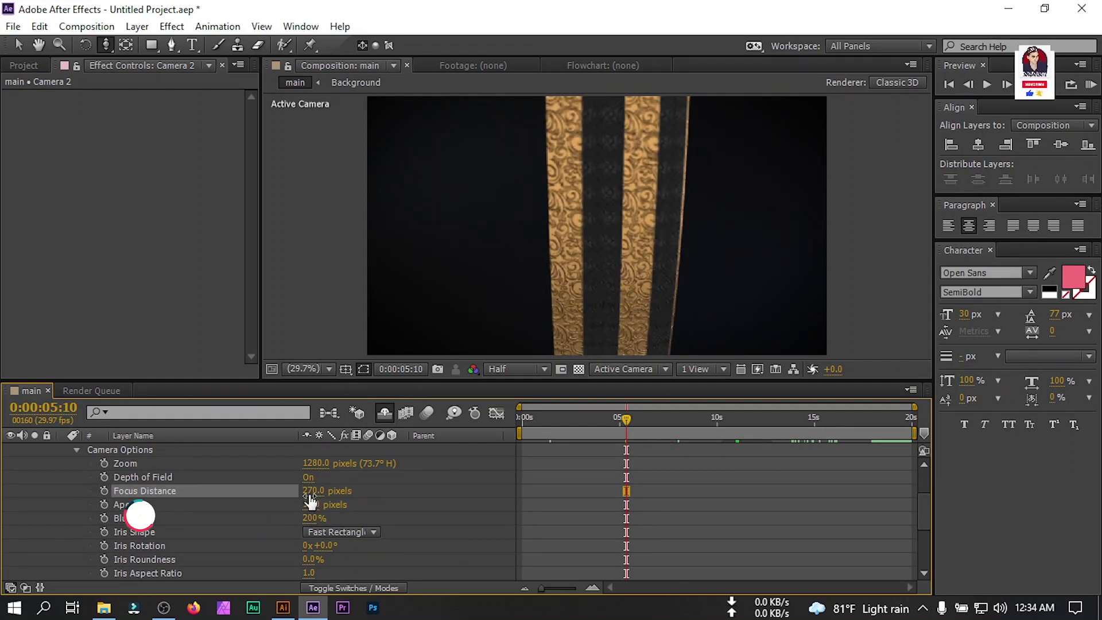
key(Return)
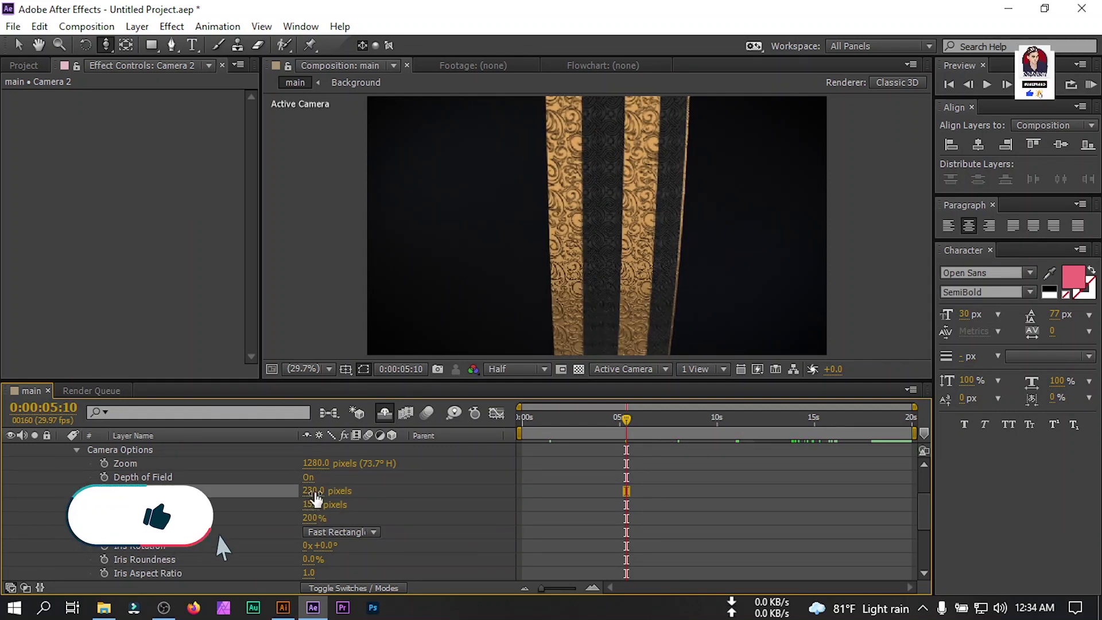
key(ctrl+grave)
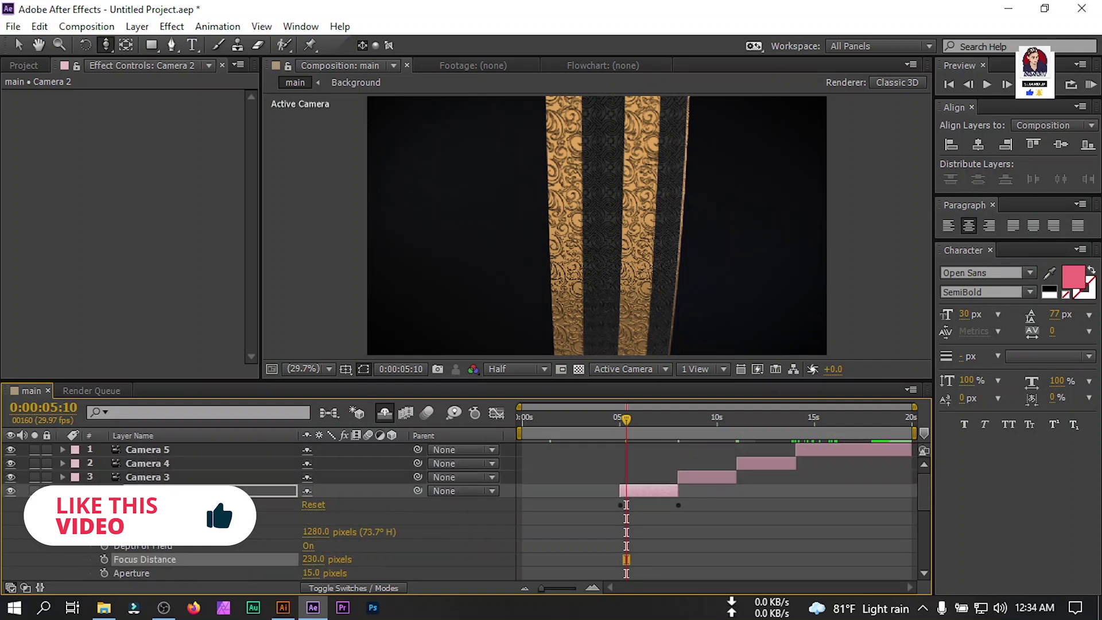
At 0:00:08:28, turn on depth of field for Camera 3 with a 15-pixel aperture and a 200% blur level
click(696, 430)
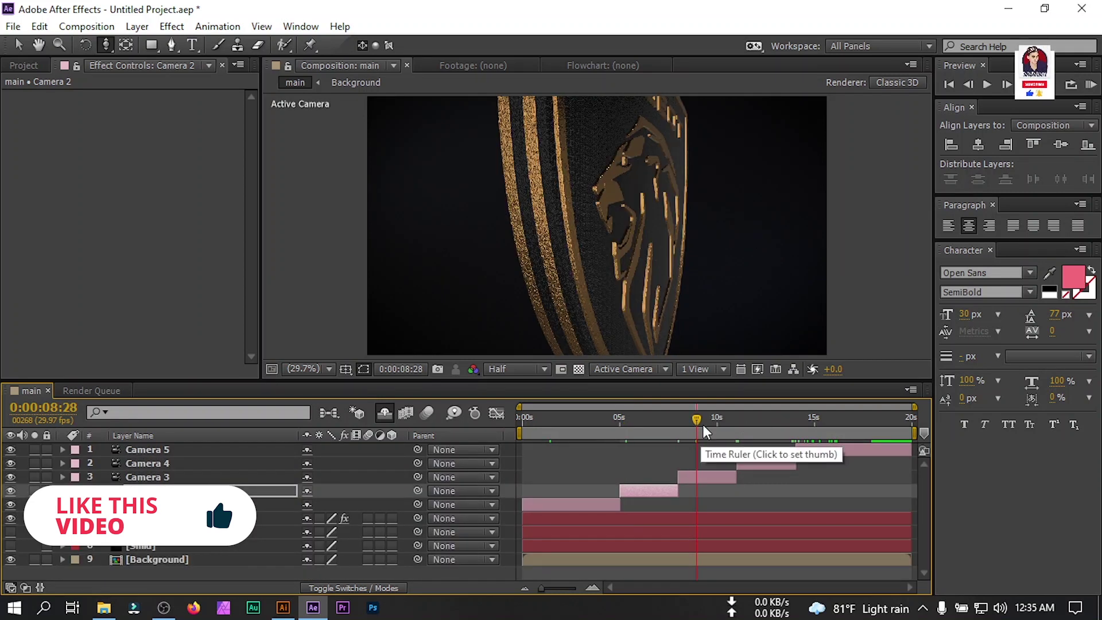
click(157, 477)
click(62, 476)
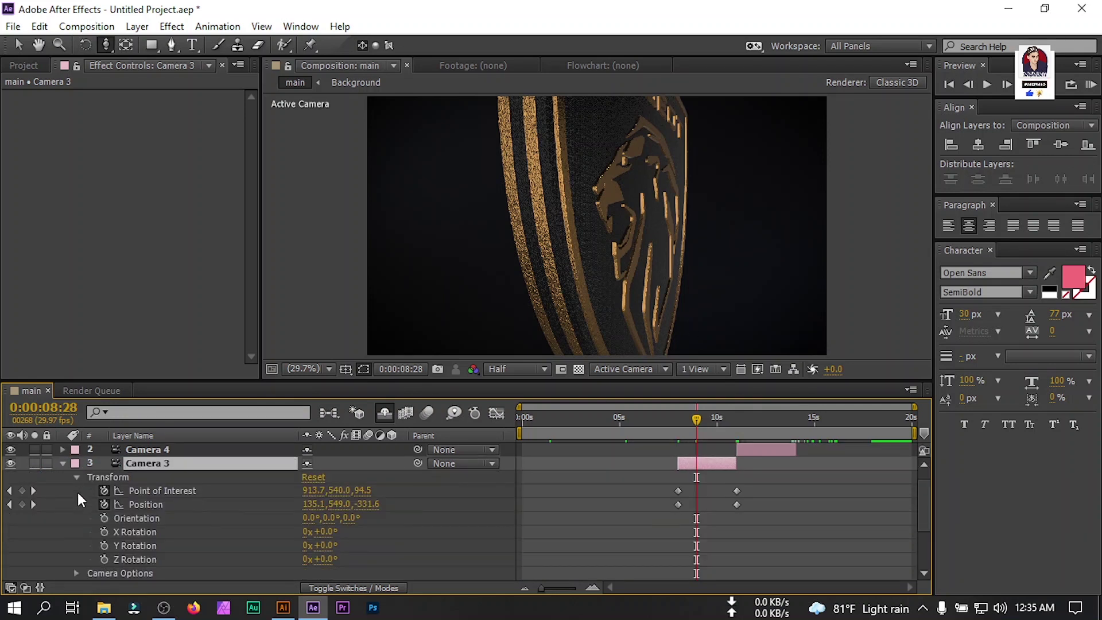
click(75, 477)
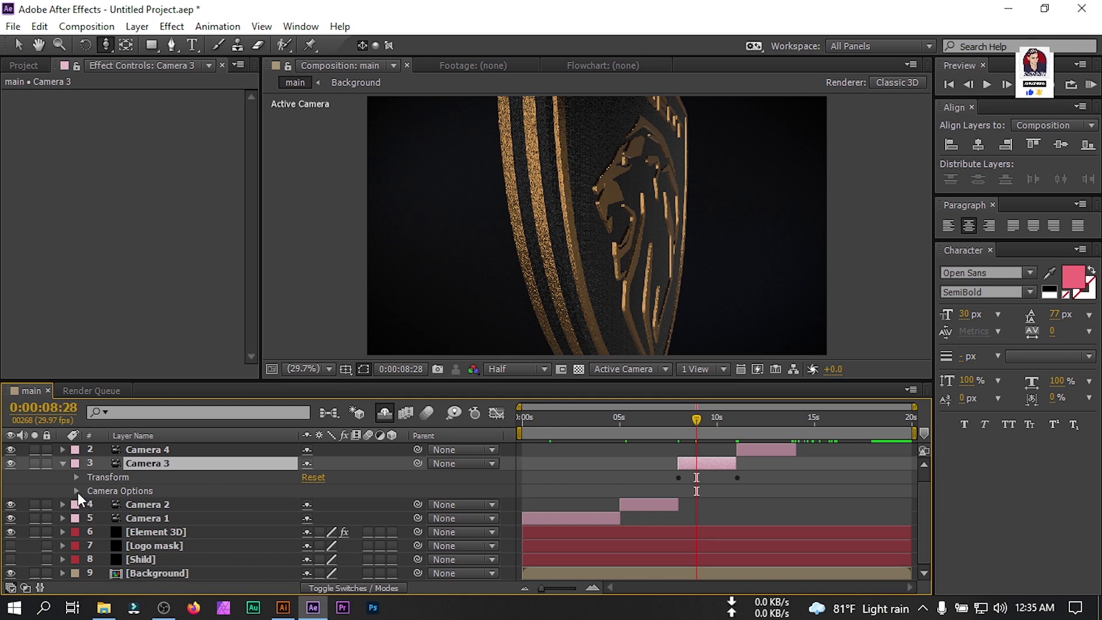
click(76, 491)
click(310, 478)
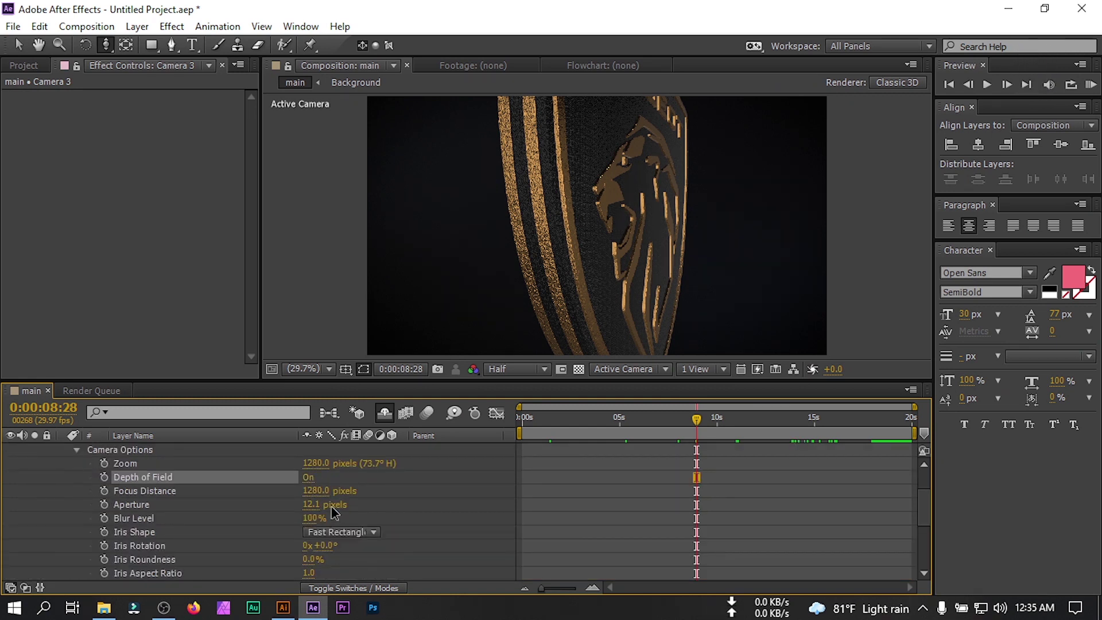
click(310, 504)
text(15)
key(Return)
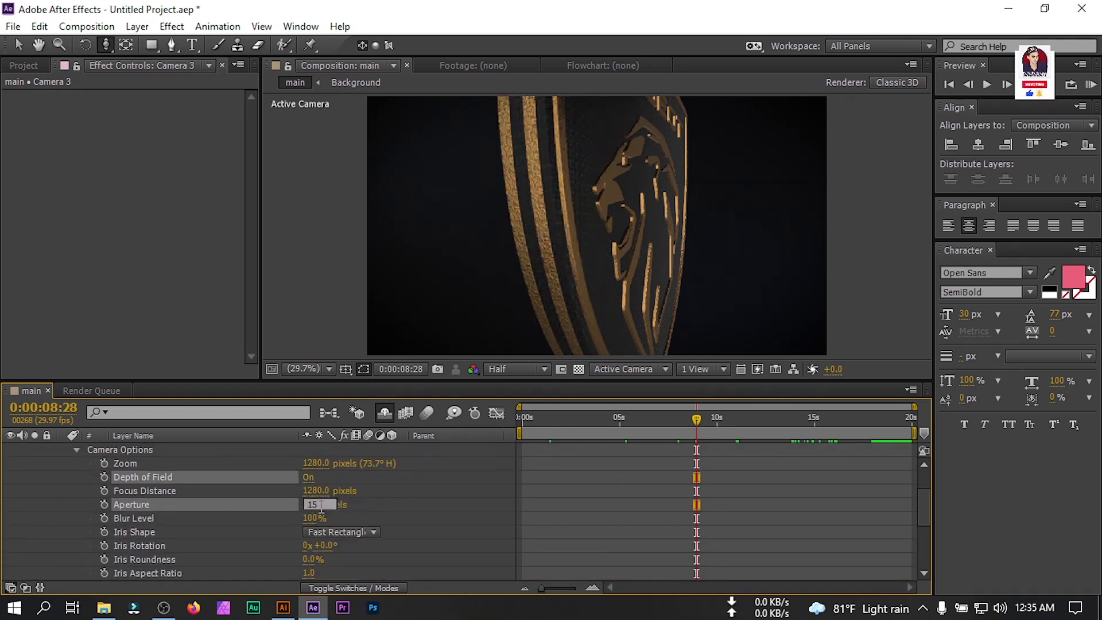
click(313, 517)
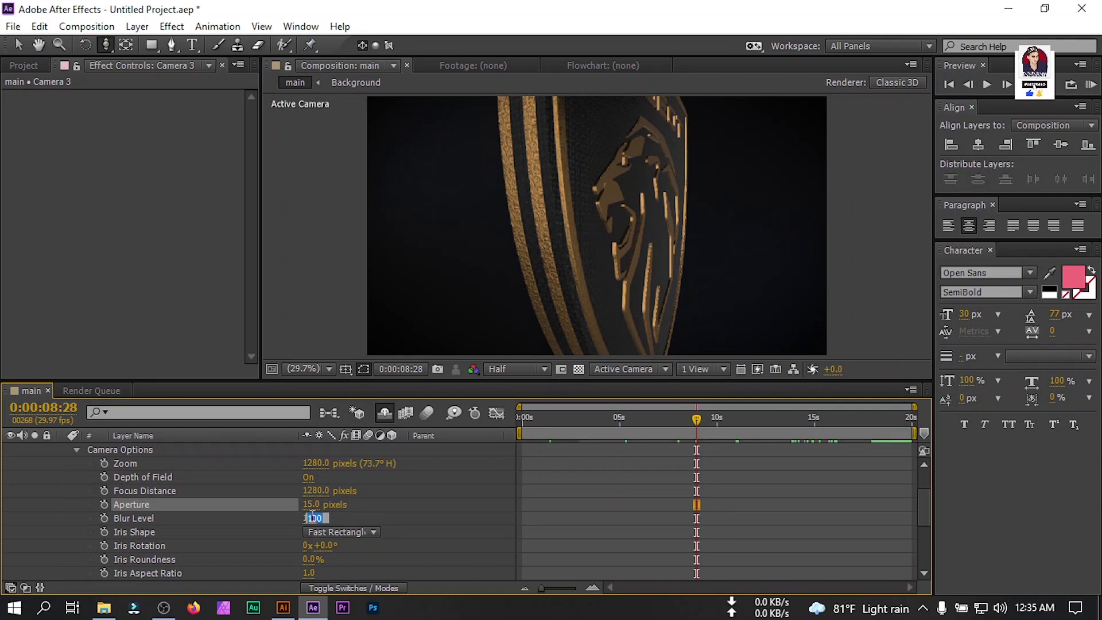
text(200)
key(Return)
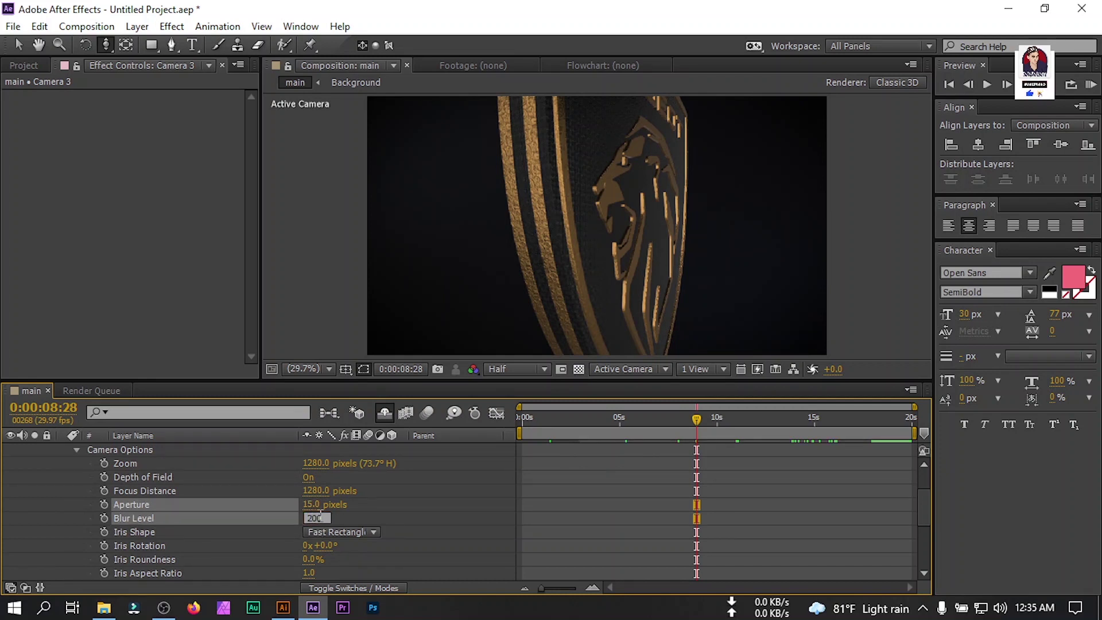
Set Camera 3's focus distance to 420 pixels and collapse its properties
click(319, 491)
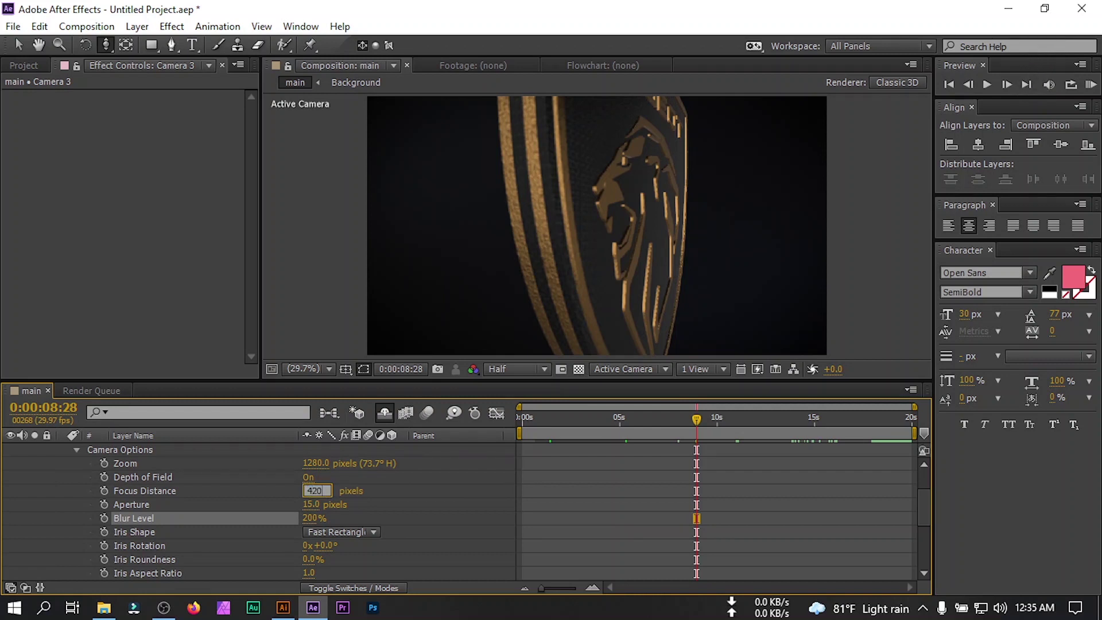
key(Return)
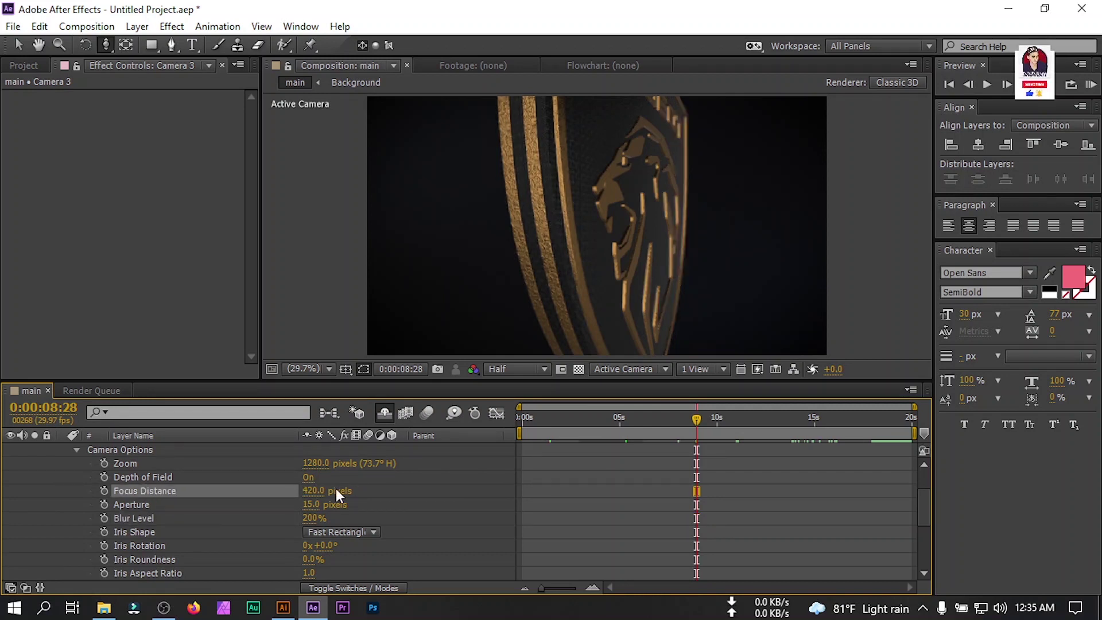
scroll(89, 494, up, 2)
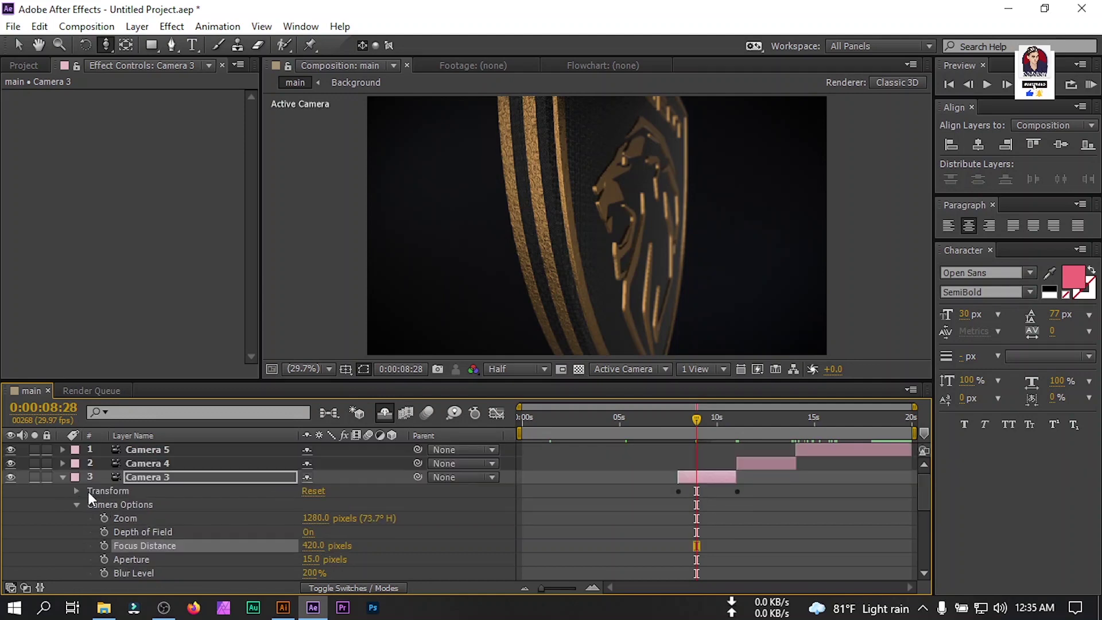
click(62, 477)
At 0:00:12:06, turn on depth of field for Camera 4 with a 15-pixel aperture and a 200% blur level
click(760, 430)
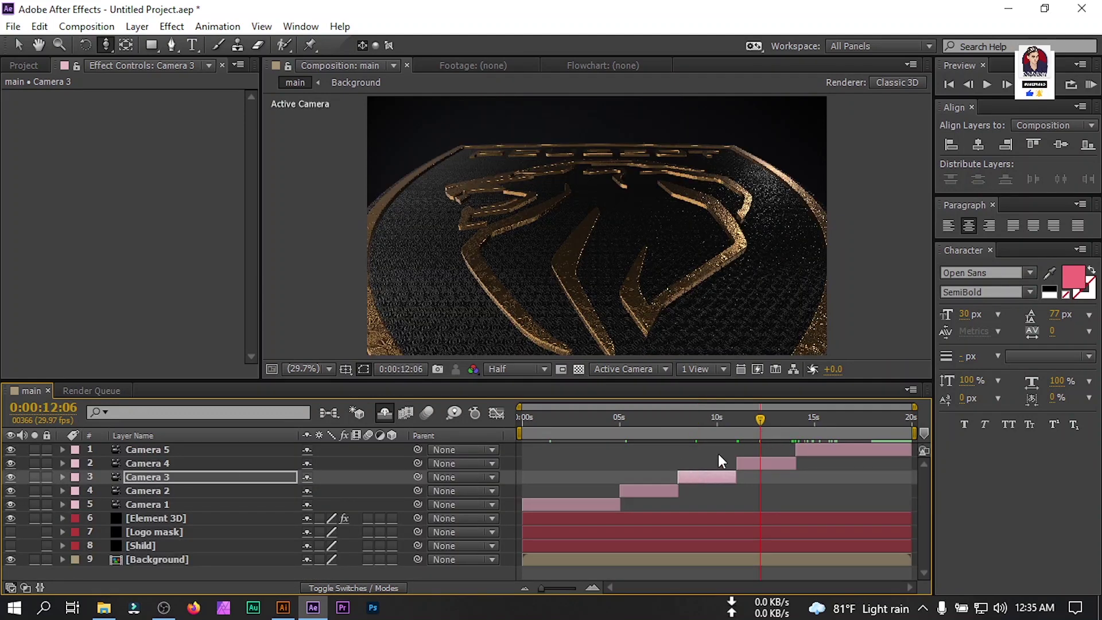
click(138, 463)
click(62, 462)
scroll(92, 494, down, 5)
click(308, 477)
click(325, 508)
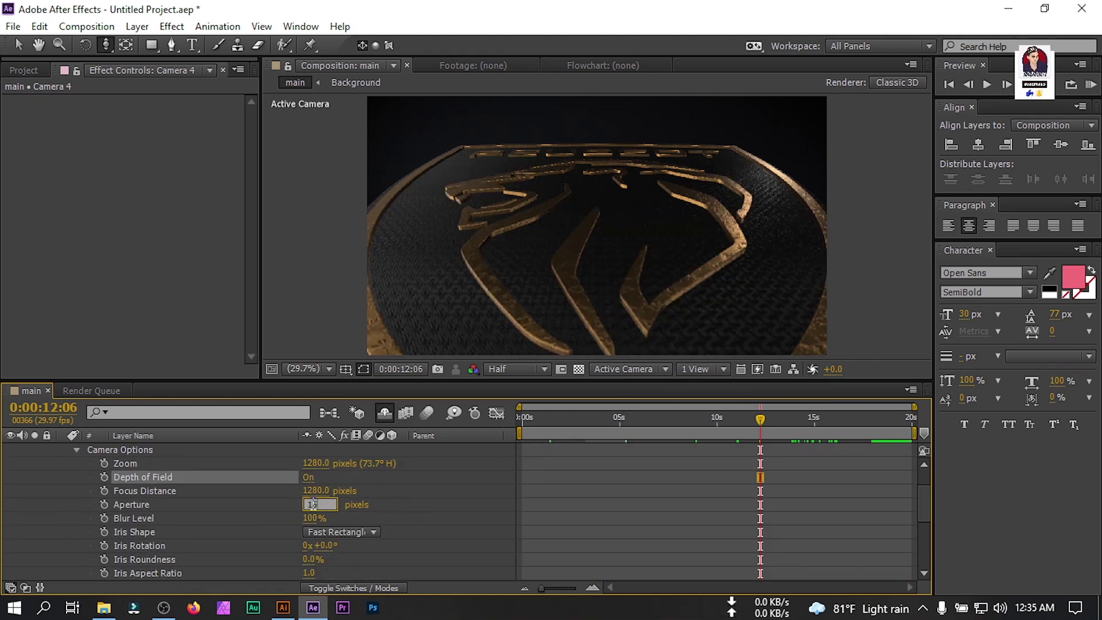
text(15)
key(Tab)
text(200)
key(Return)
Try focus distances of 380 and 420 pixels on Camera 4, and settle on 350 pixels
click(321, 492)
text(380)
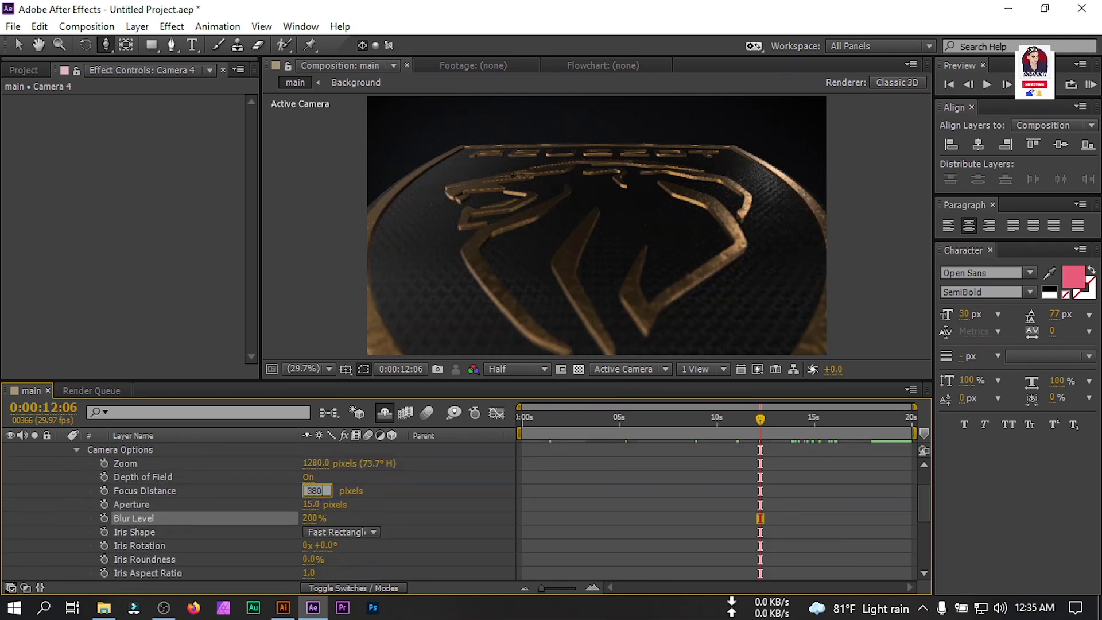
key(Return)
click(315, 491)
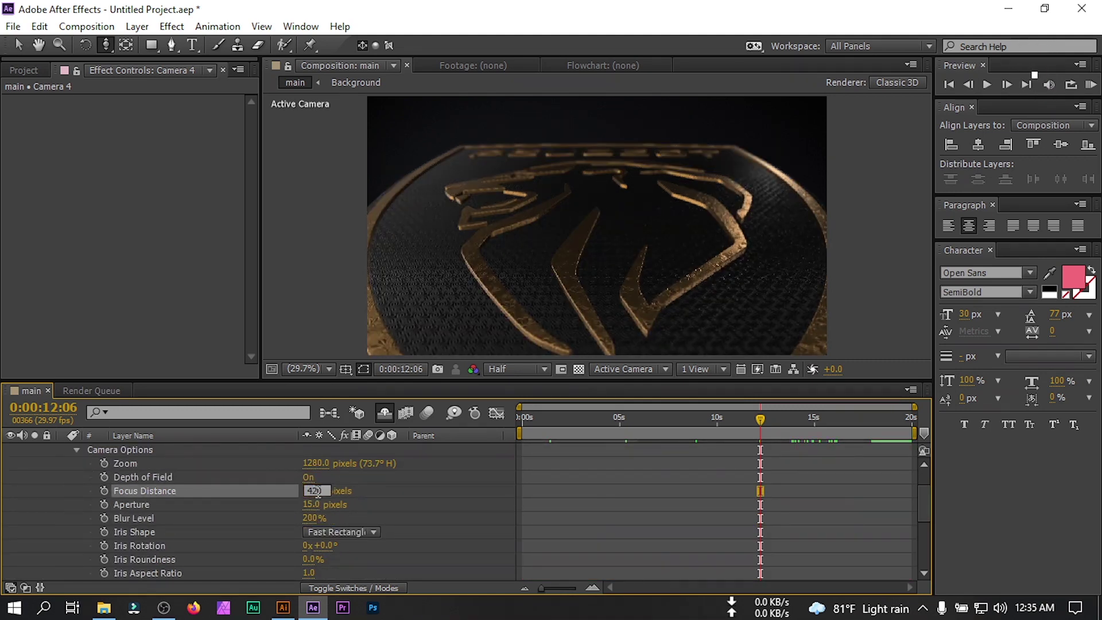
text(350)
key(Return)
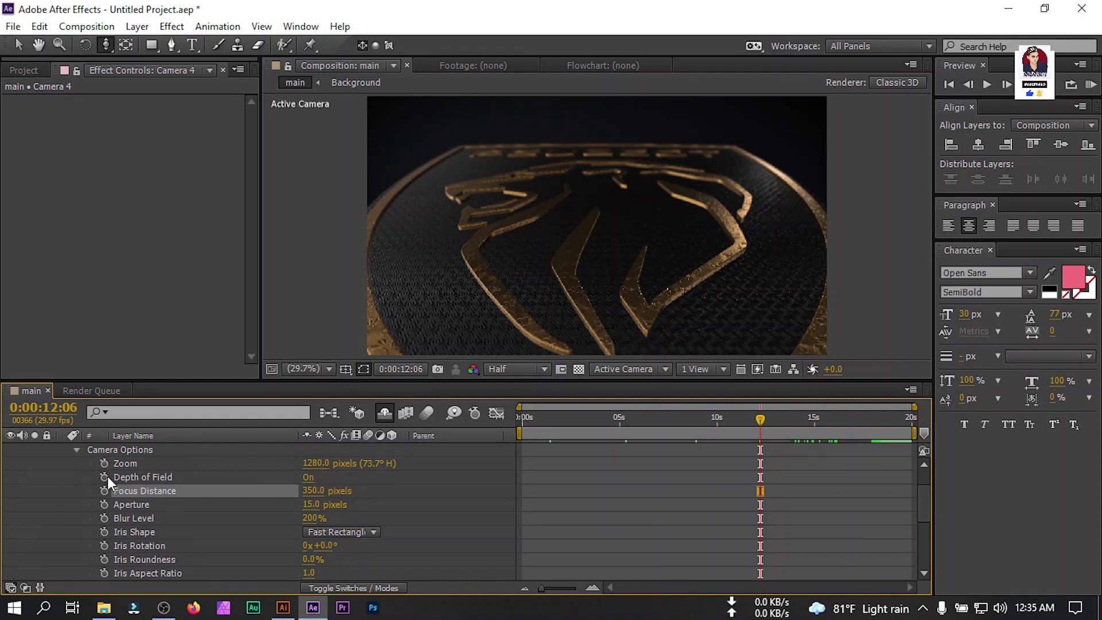
scroll(81, 478, up, 2)
click(63, 463)
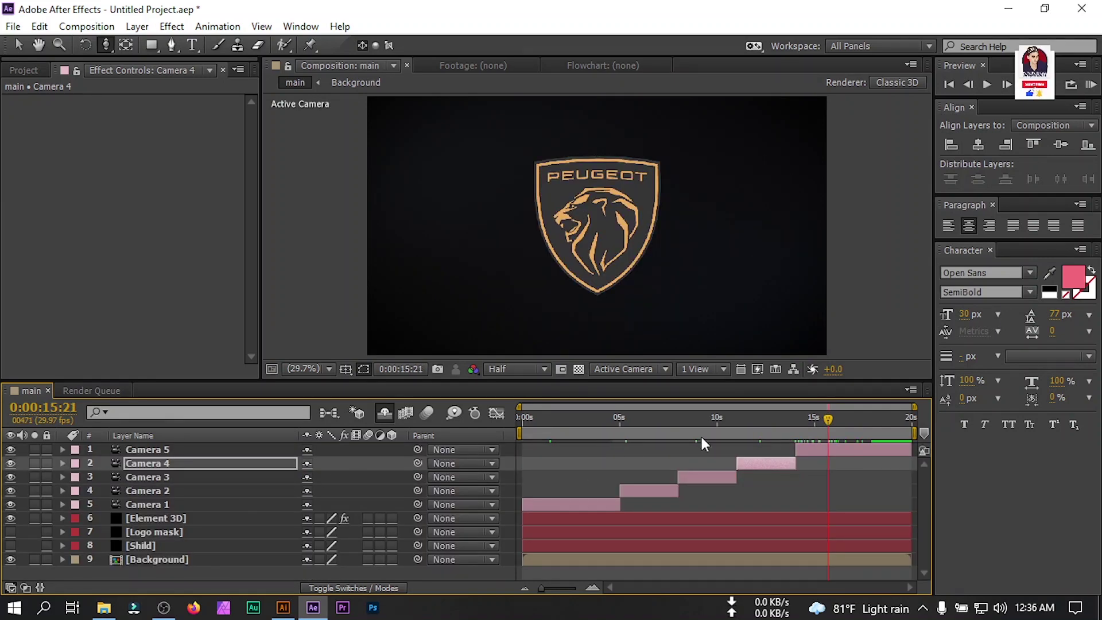
At 0:00:08:00, add the Dramatic lighting preset in the Element 3D layer's render settings
drag(821, 422, 677, 440)
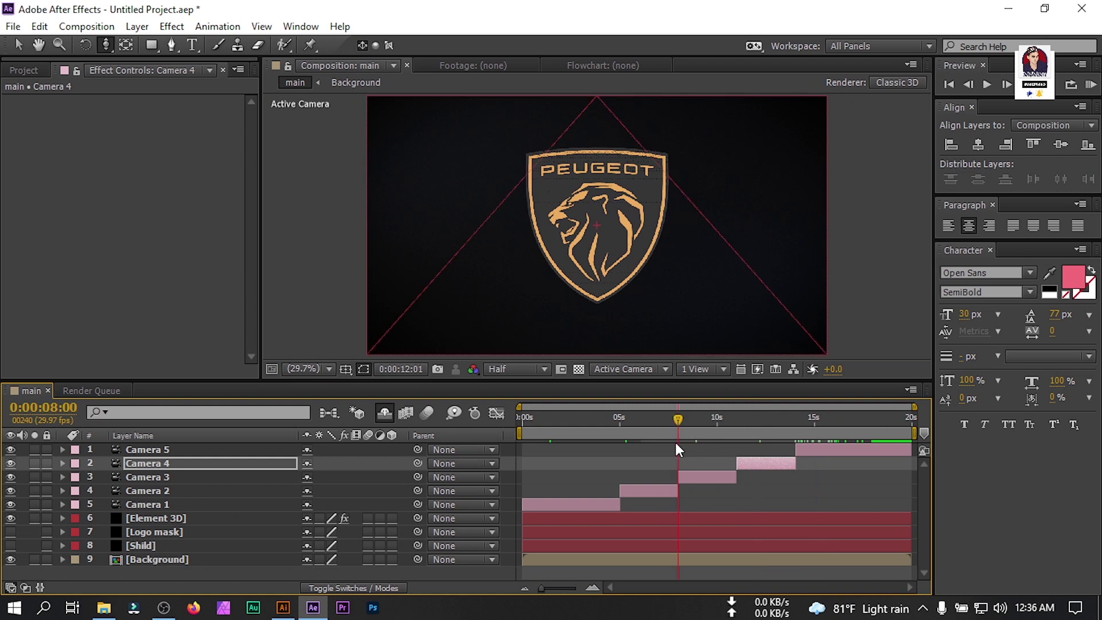
click(159, 517)
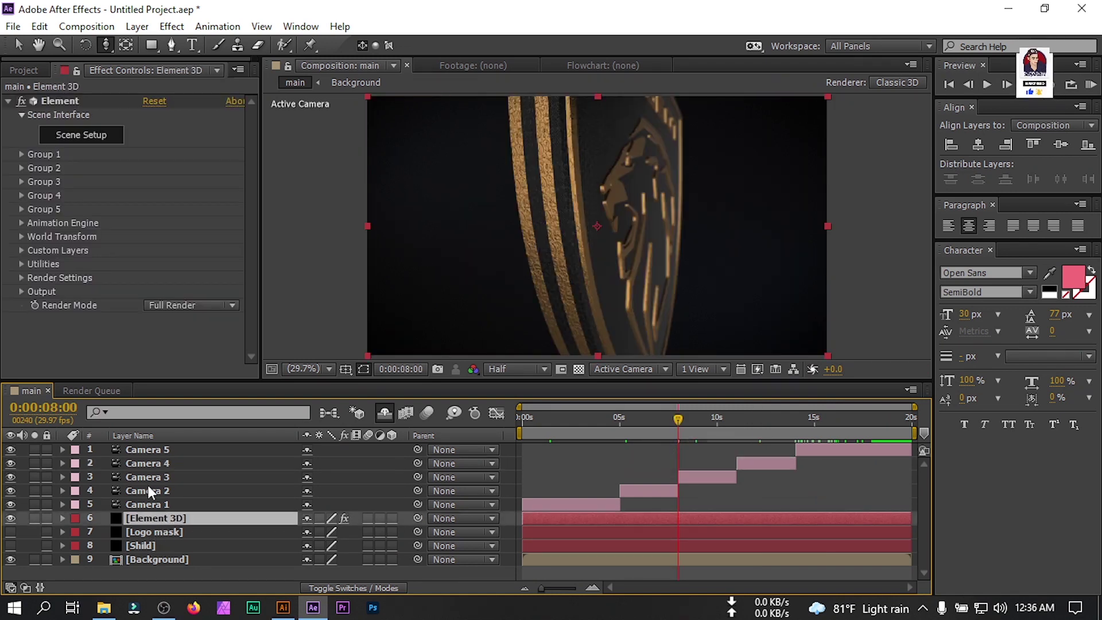
click(21, 277)
scroll(44, 233, down, 3)
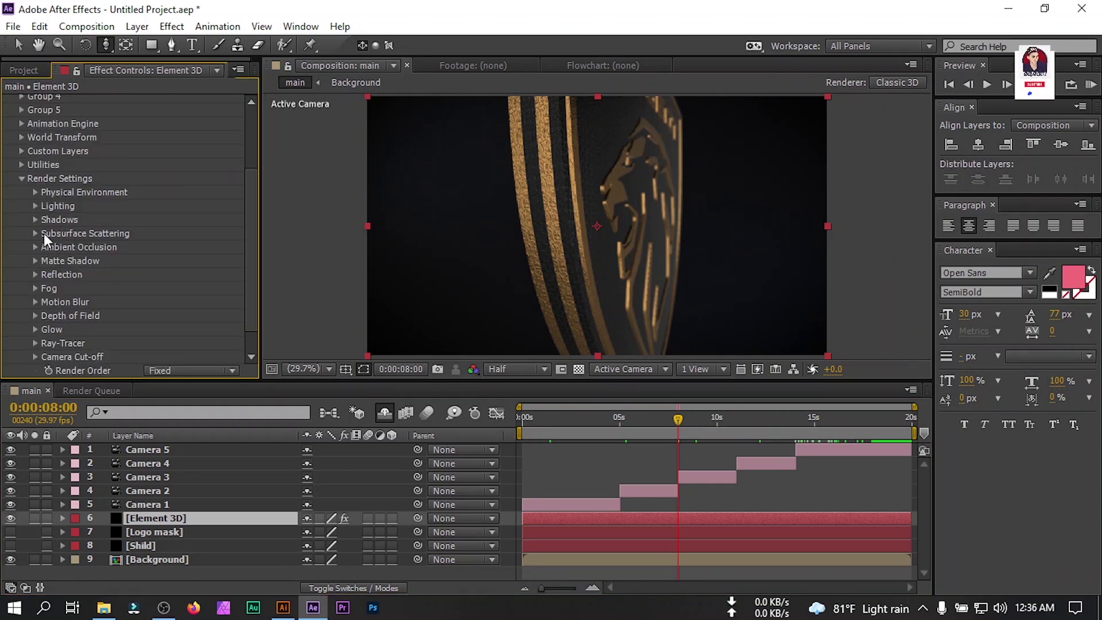
click(35, 206)
click(174, 246)
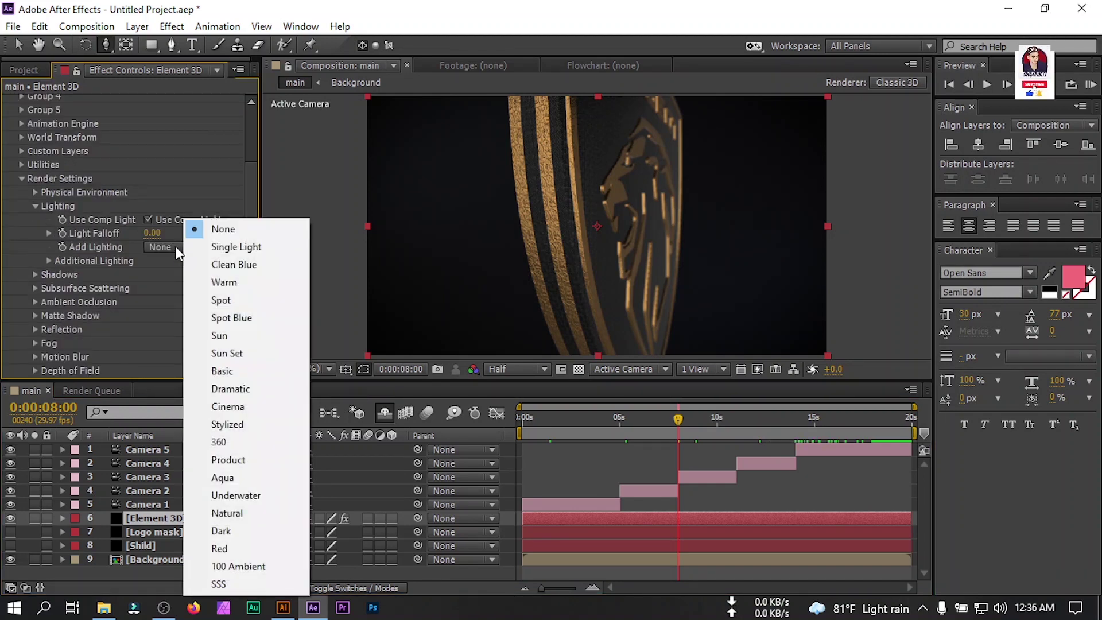
click(246, 393)
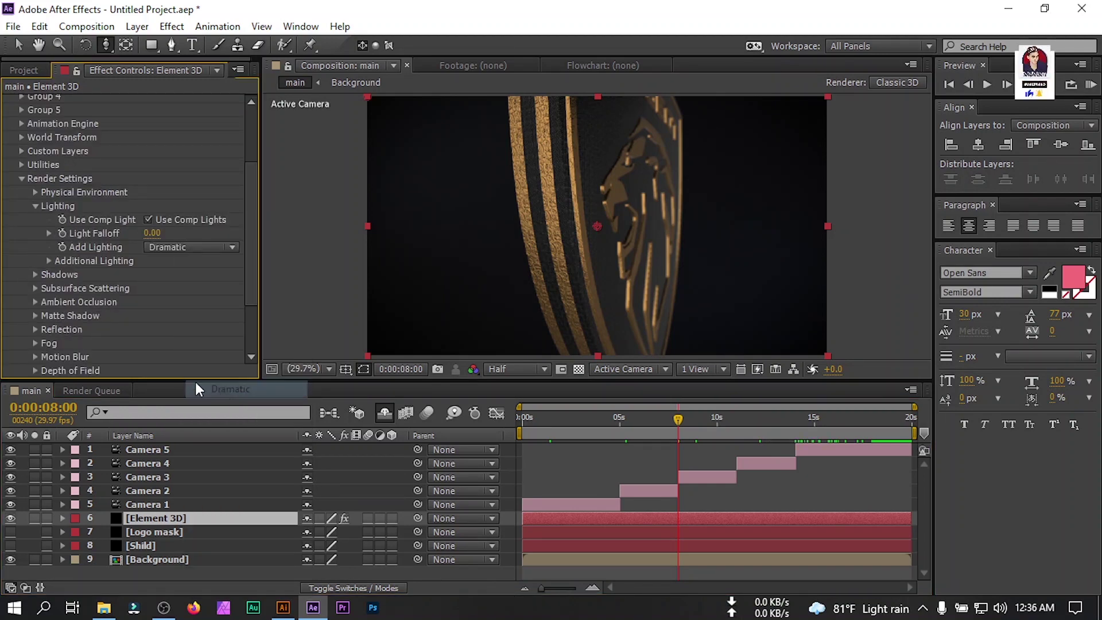
click(34, 206)
Enable ambient occlusion in the Element effect's render settings and set the SSAO intensity to 5
click(34, 248)
scroll(33, 248, down, 2)
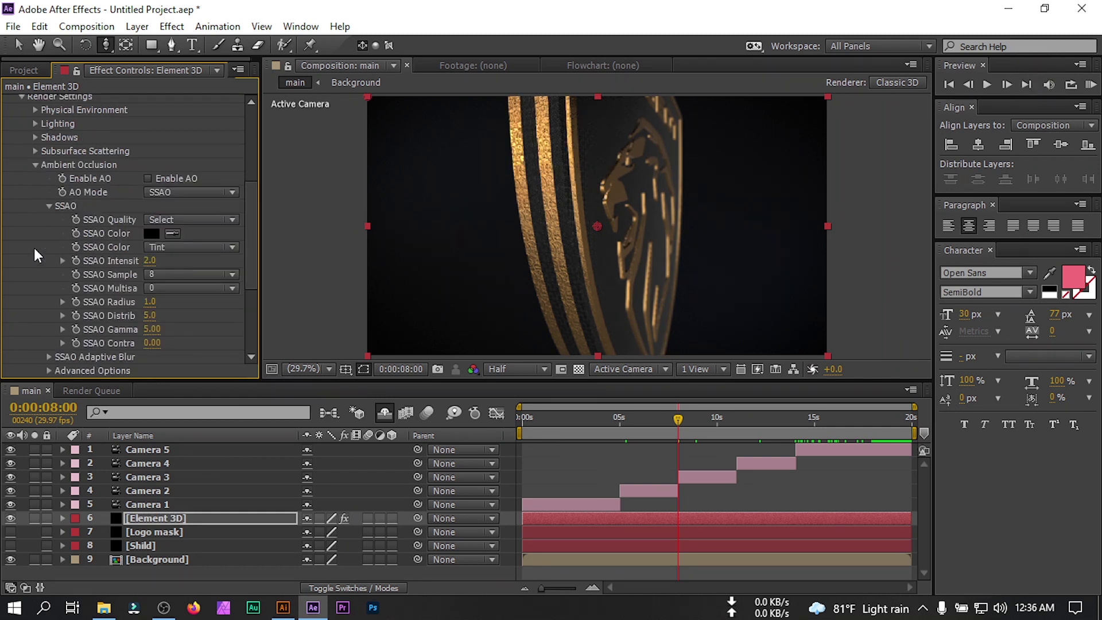
click(148, 179)
click(150, 260)
text(5)
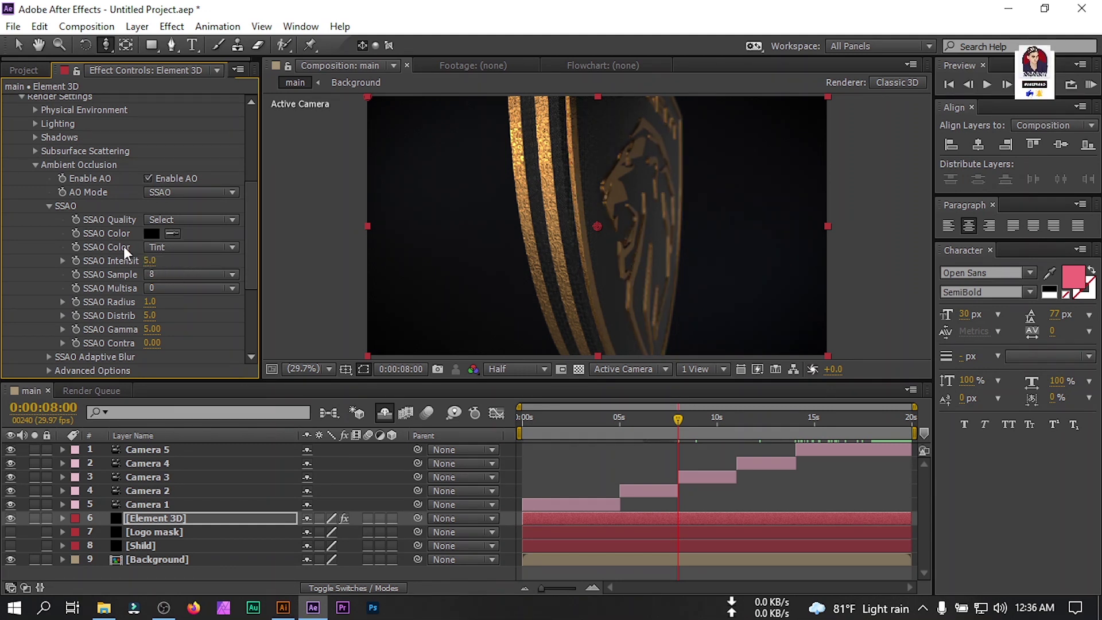
click(35, 164)
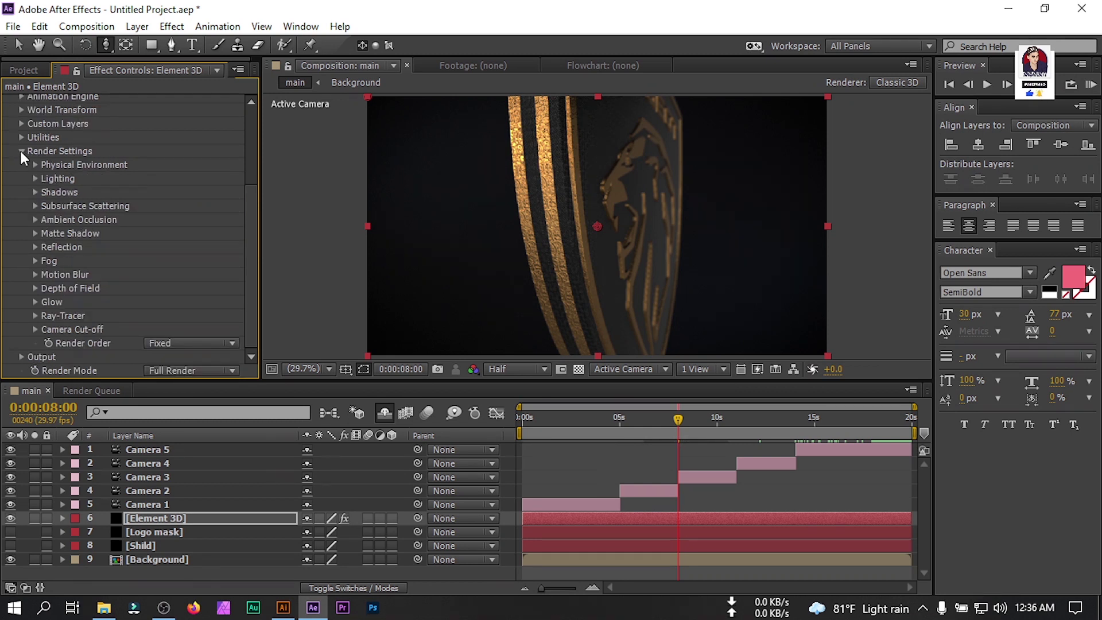
click(20, 150)
Place particles.mp4 in the main composition directly below the Element 3D layer, with the Add blending mode
click(23, 71)
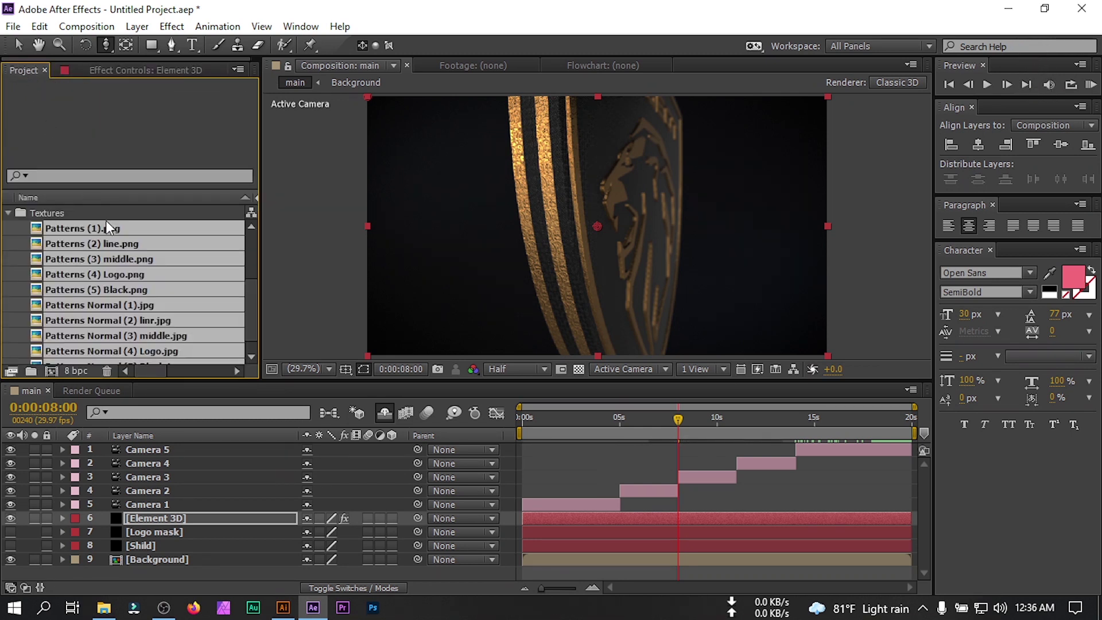
click(52, 290)
drag(62, 293, 151, 526)
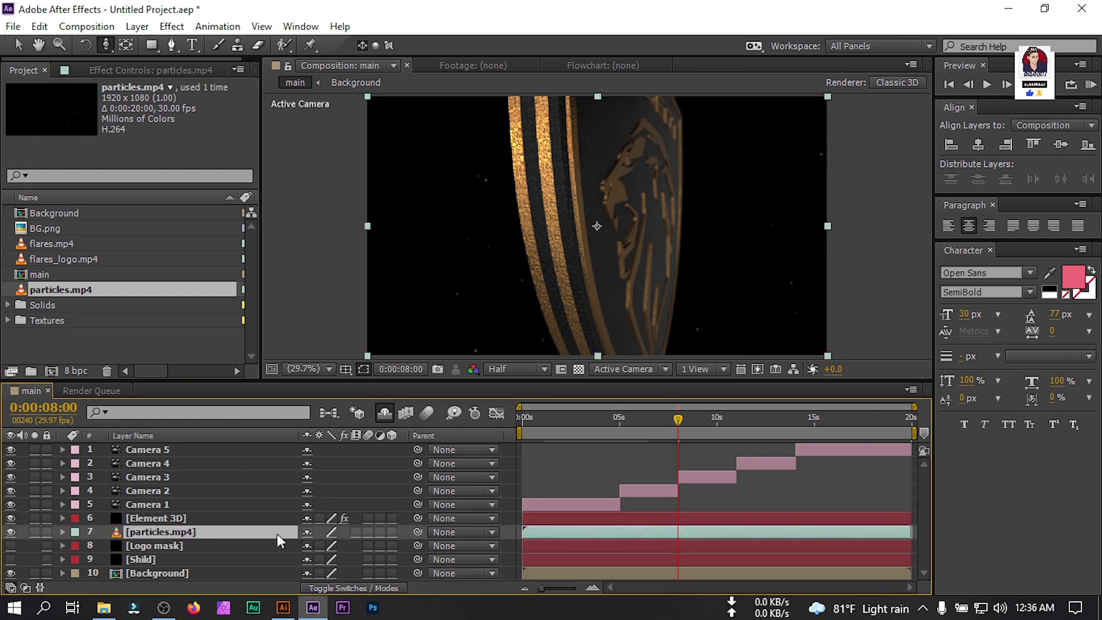
key(F4)
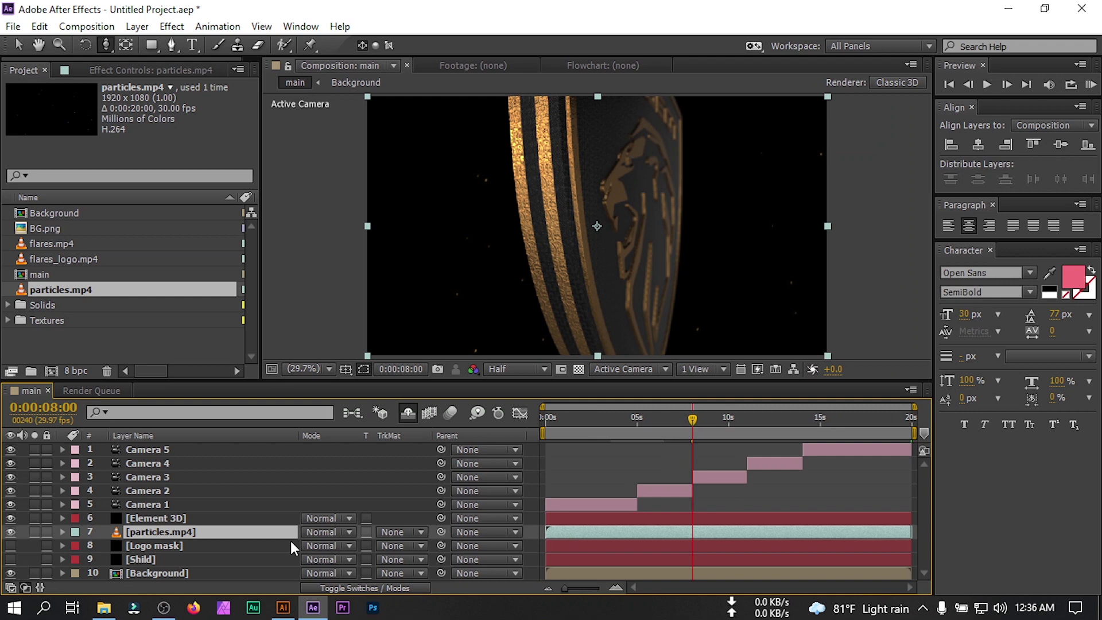
click(326, 532)
click(333, 167)
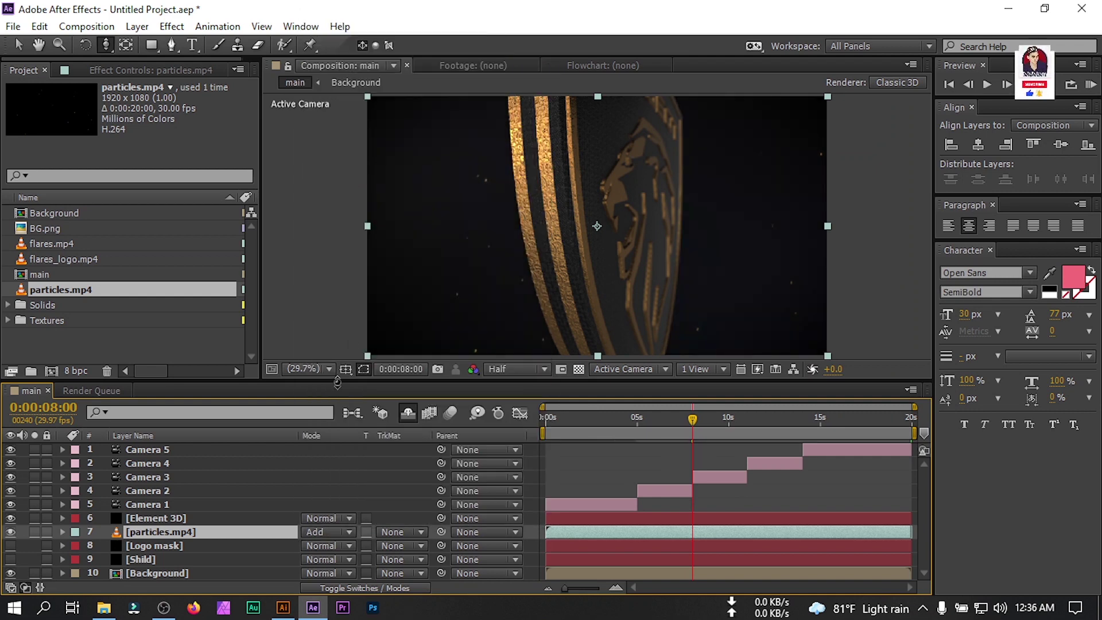
Place flares_logo.mp4 in the main composition directly above the Element 3D layer, with the Add blending mode
click(46, 260)
drag(53, 264, 143, 519)
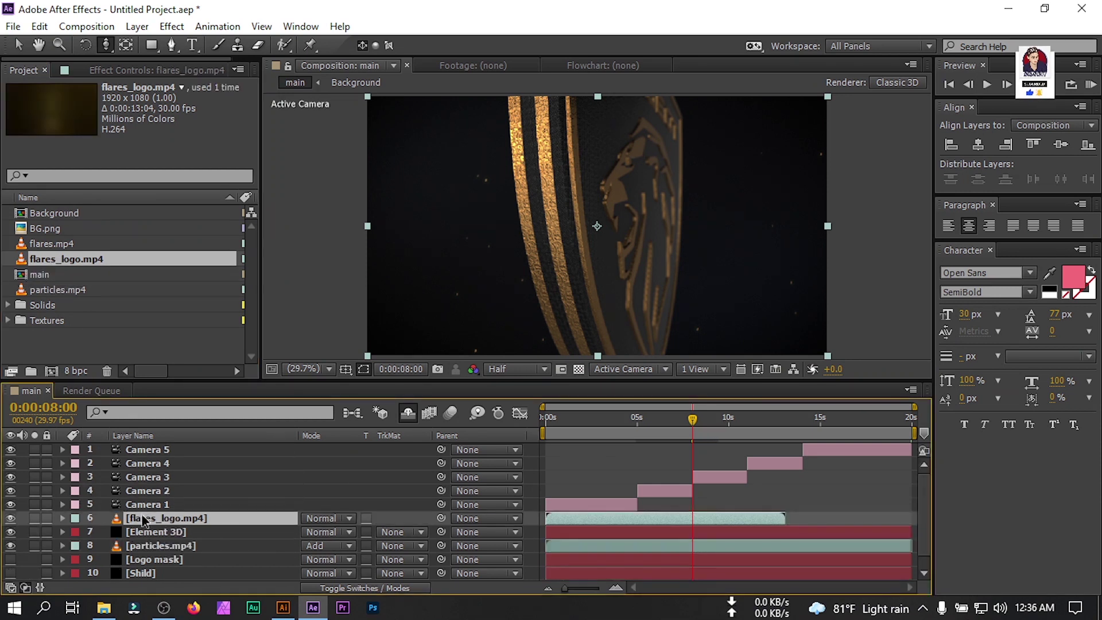
click(327, 519)
click(371, 168)
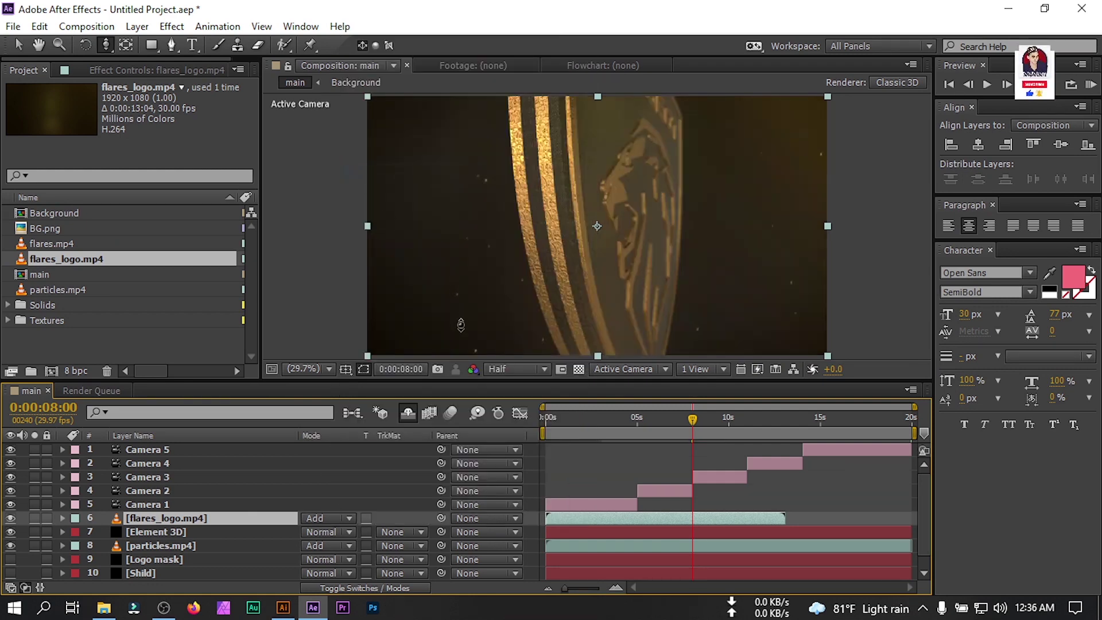
Place flares.mp4 in the main composition directly above flares_logo.mp4, with the Add blending mode
click(48, 244)
drag(81, 294, 156, 512)
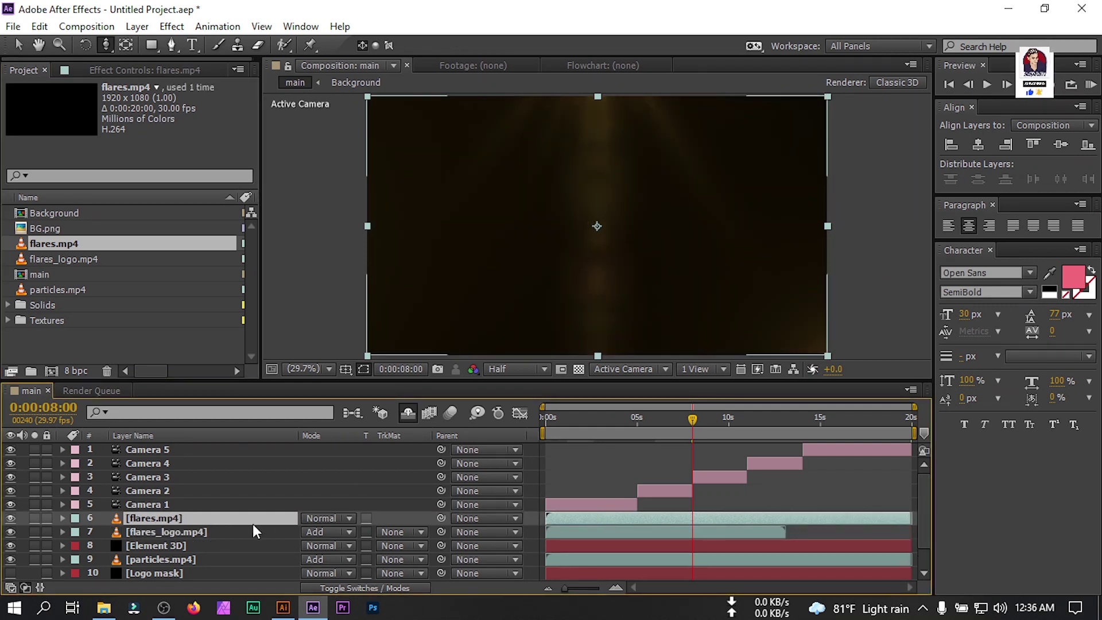
click(325, 519)
click(368, 170)
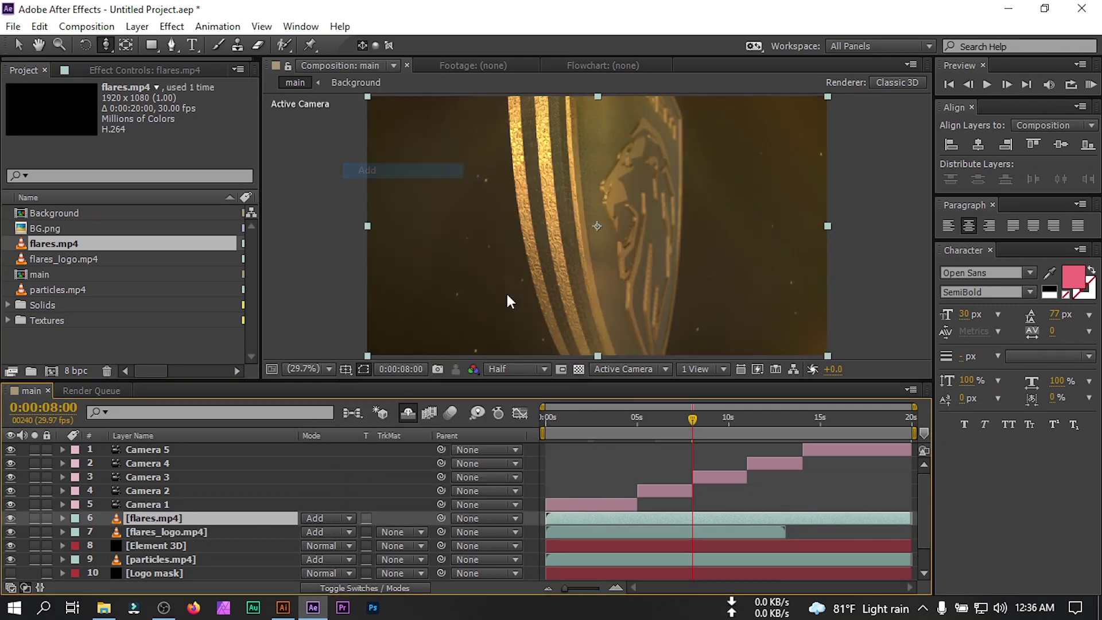
Create a black 1920 x 1080 solid named "Black bar" above Camera 5 in the main composition
click(676, 419)
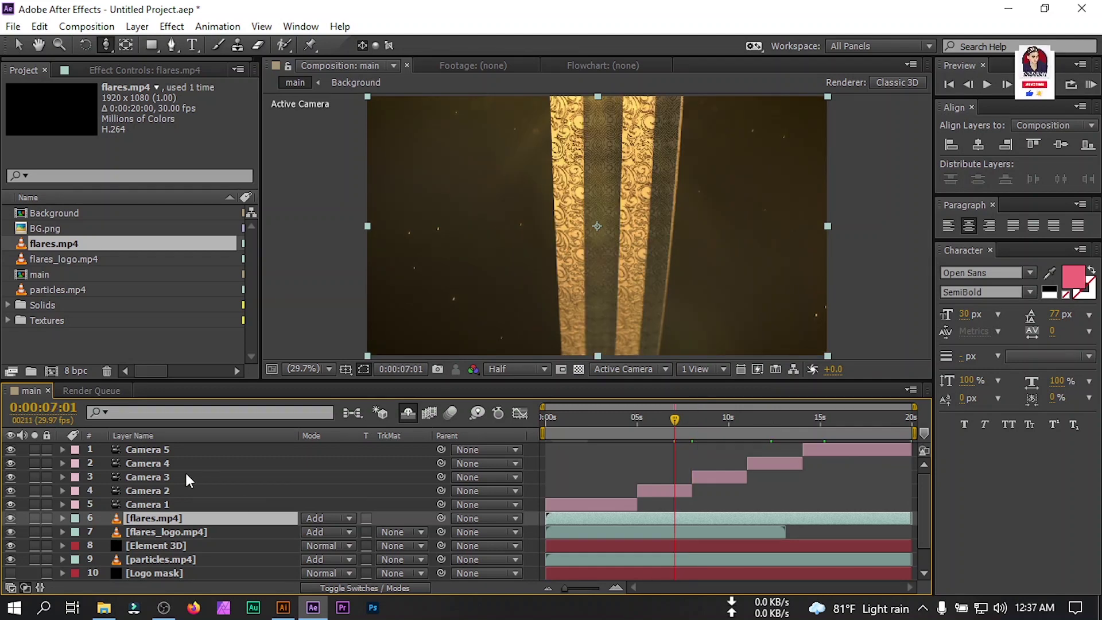
click(161, 450)
click(136, 27)
click(137, 27)
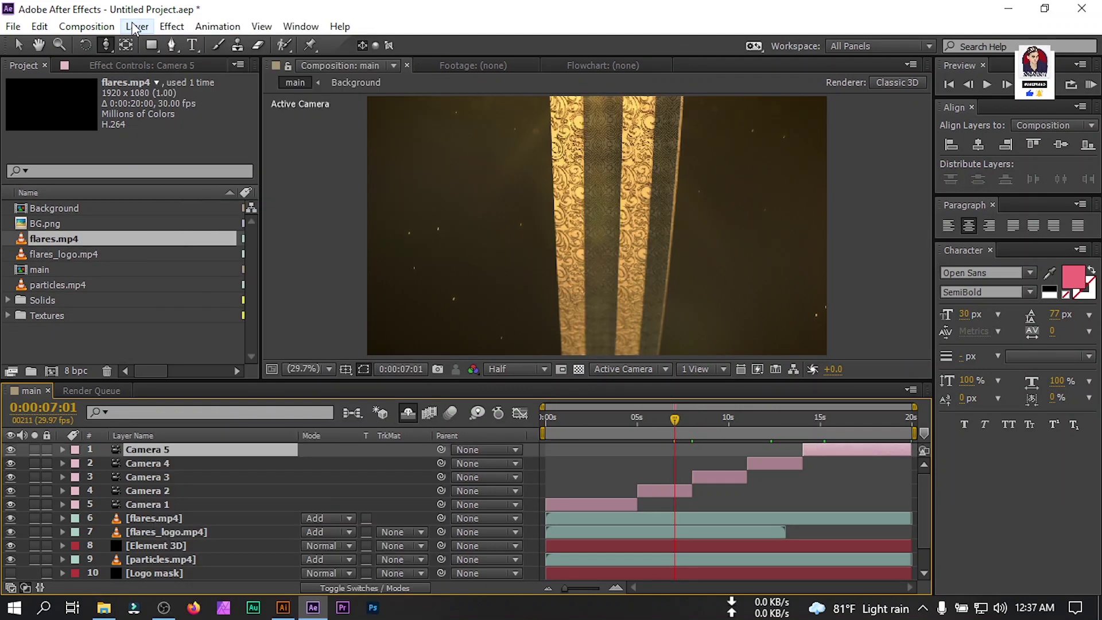
click(137, 27)
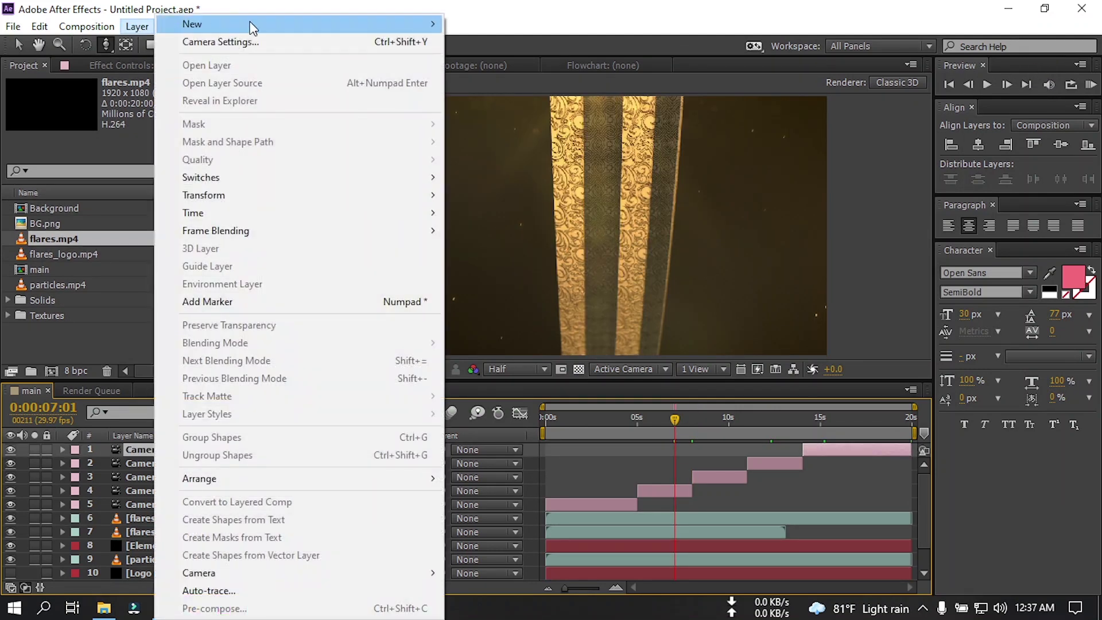
mouse_move(401, 23)
click(492, 42)
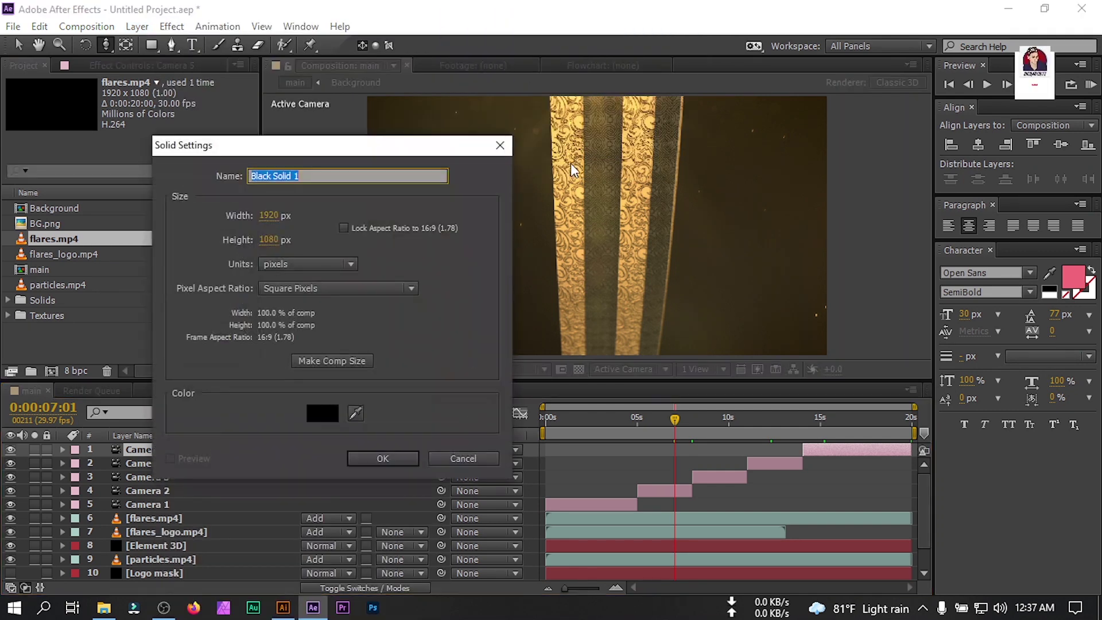
text(Bl)
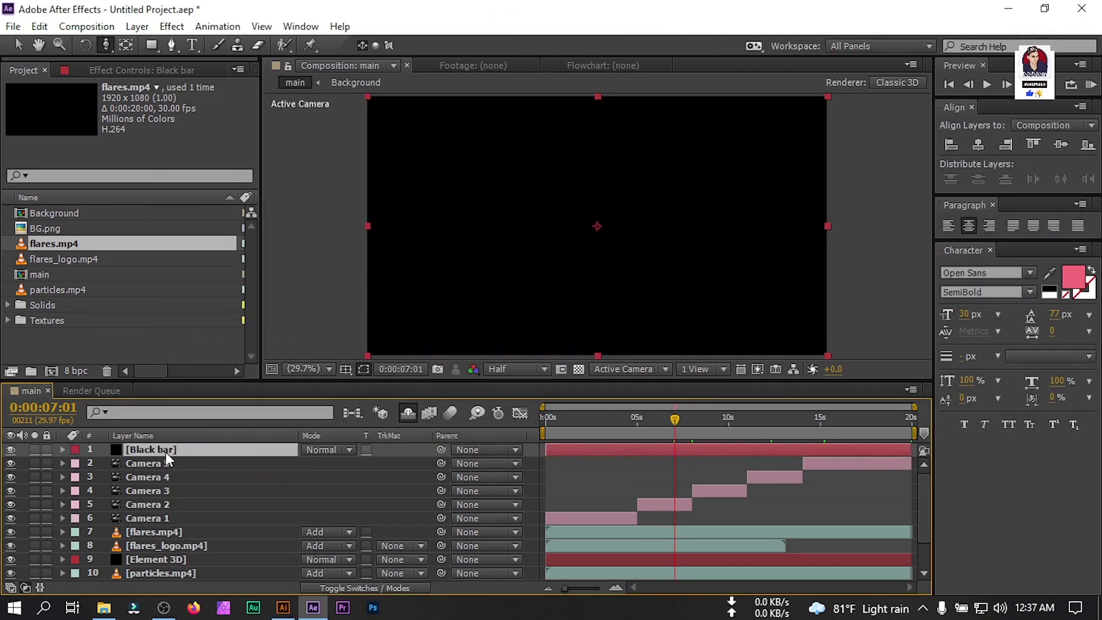
Add a full-frame rectangular mask to the Black bar layer with the Rectangle Tool
click(150, 43)
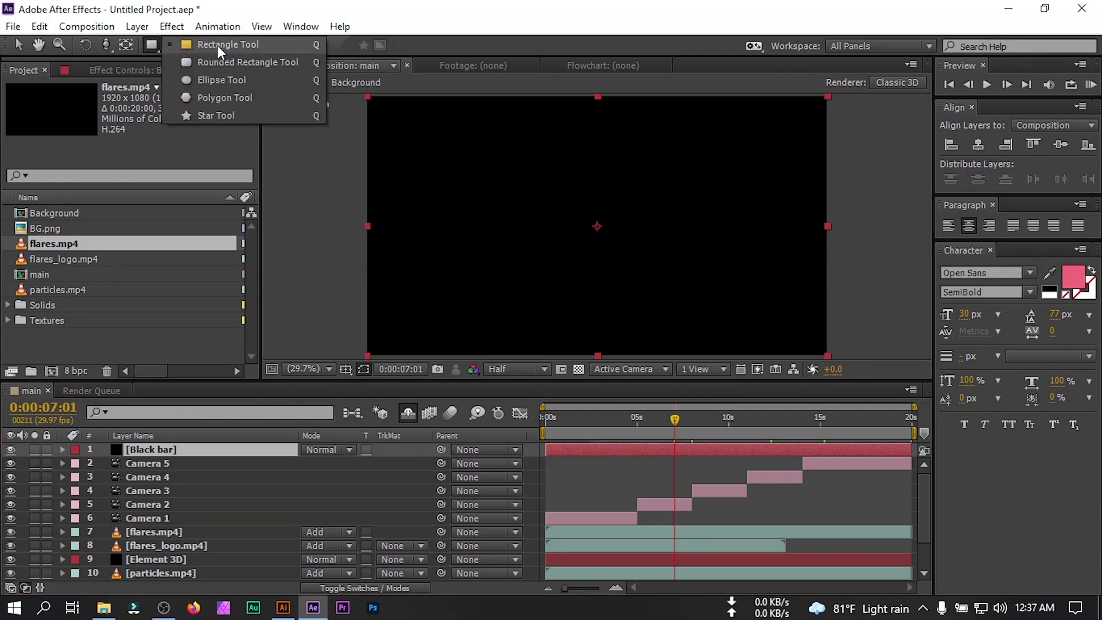
click(217, 45)
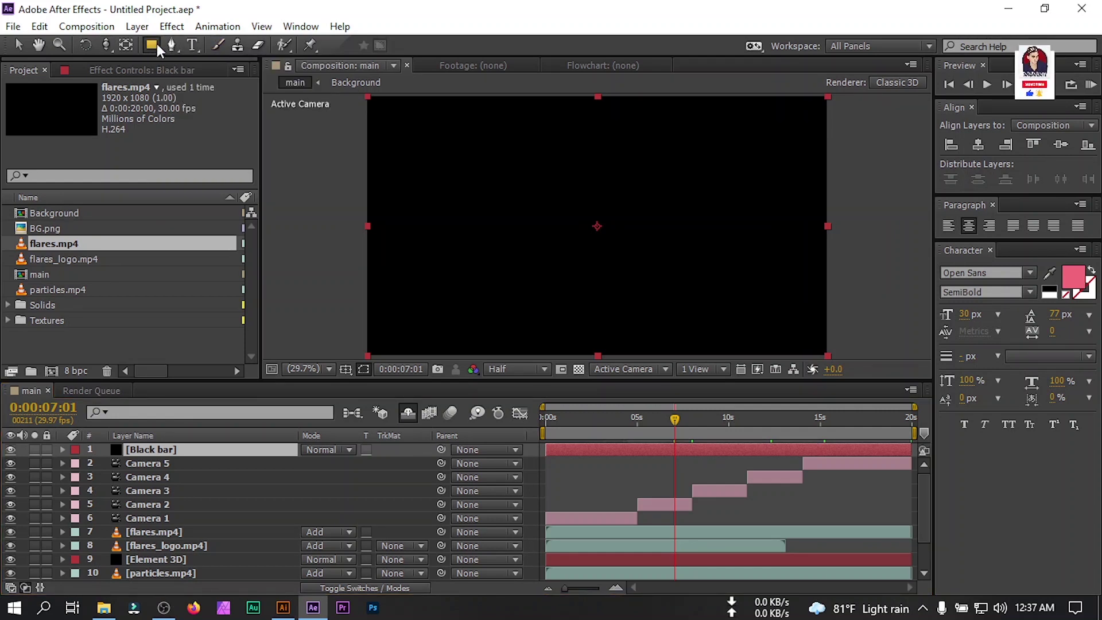
double_click(151, 44)
key(v)
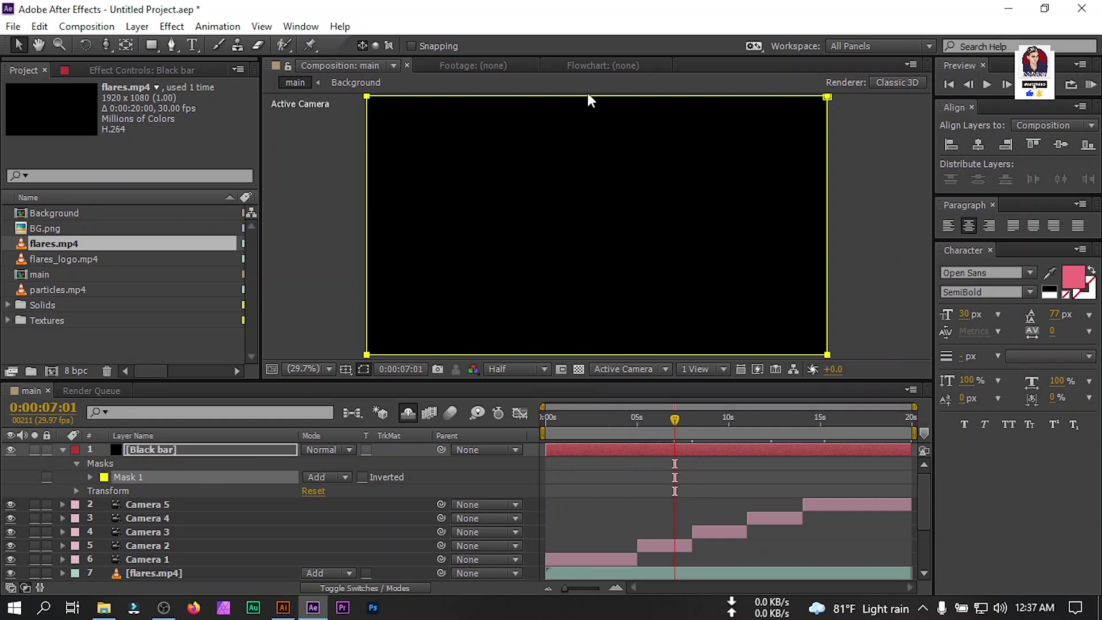
Show the title/action safe guides and bring the mask's upper and lower edges in to the inner title-safe lines
click(342, 369)
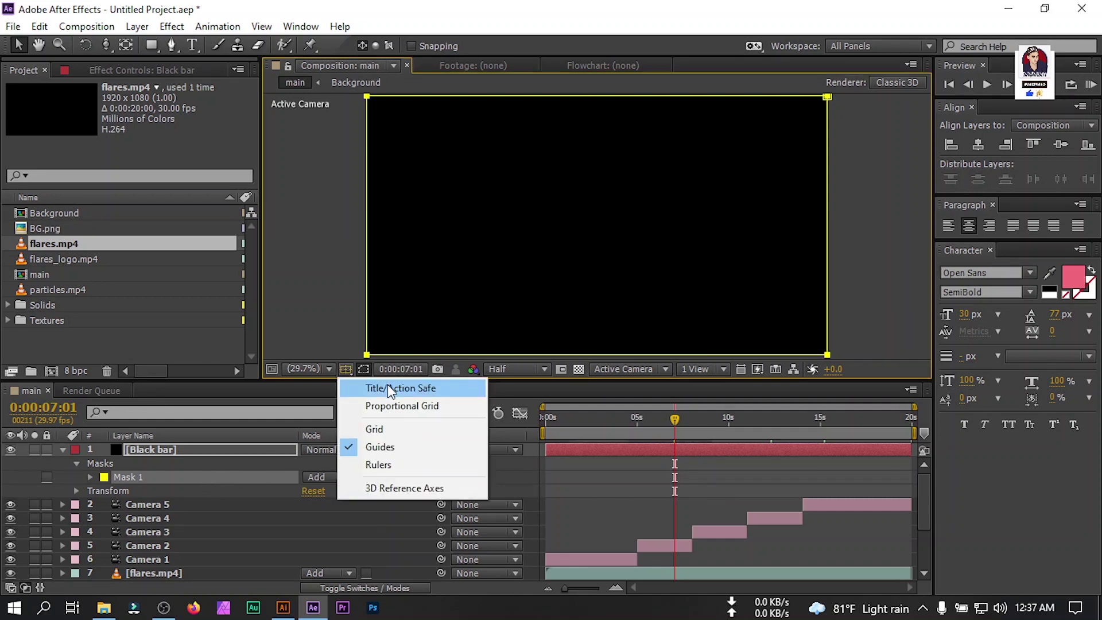
click(387, 384)
double_click(596, 97)
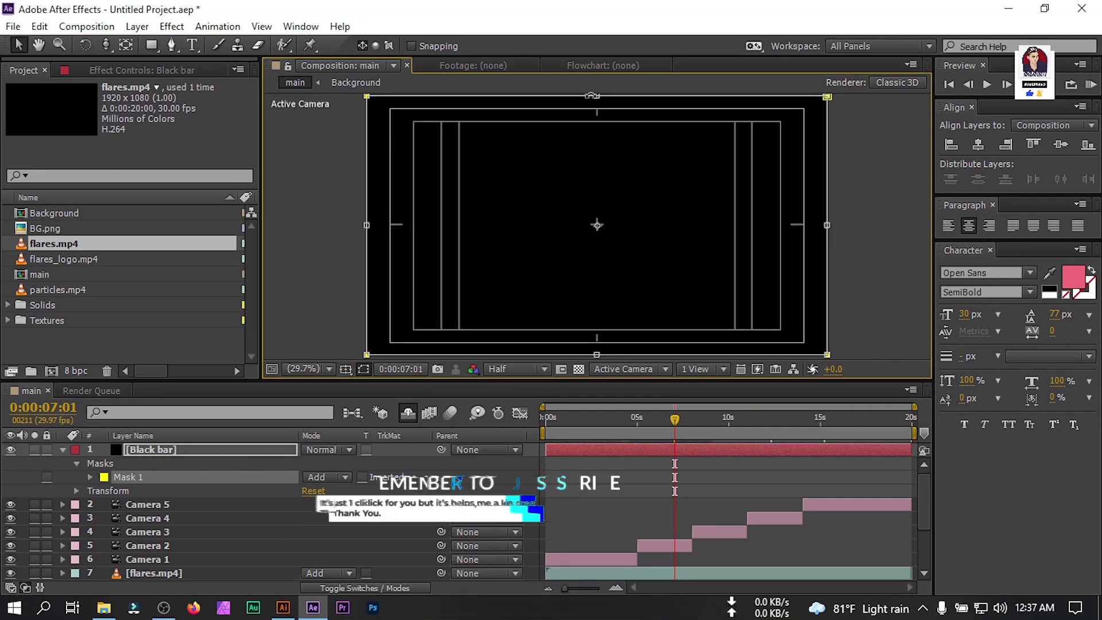
drag(596, 97, 597, 122)
drag(597, 355, 601, 334)
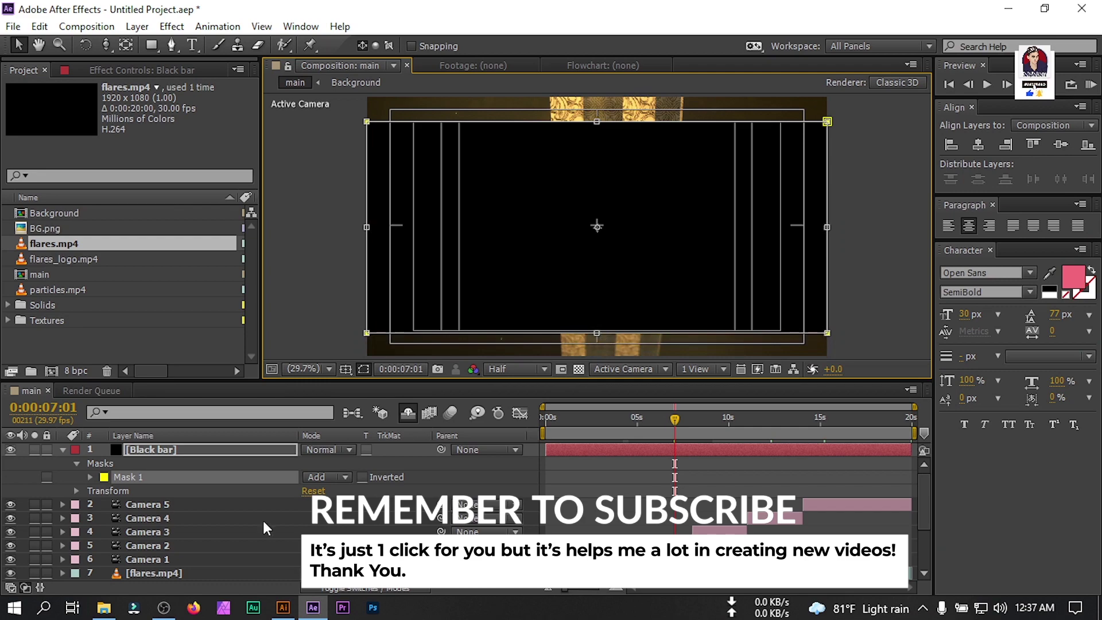
Set Mask 1 of the Black bar layer to Subtract mode and collapse the layer's properties
click(310, 482)
click(344, 387)
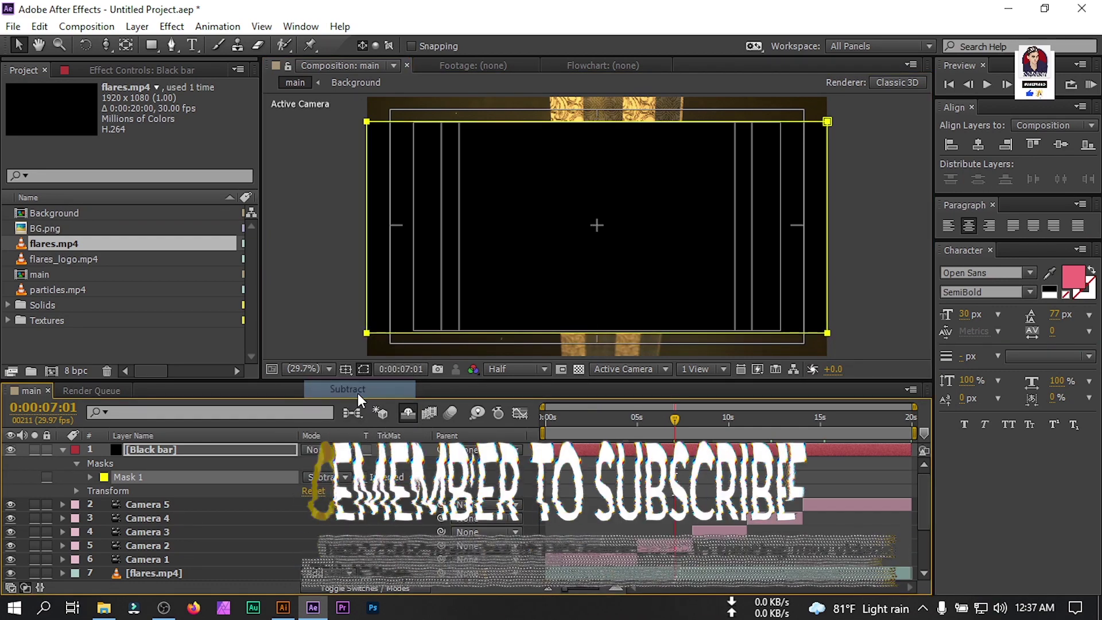
click(63, 450)
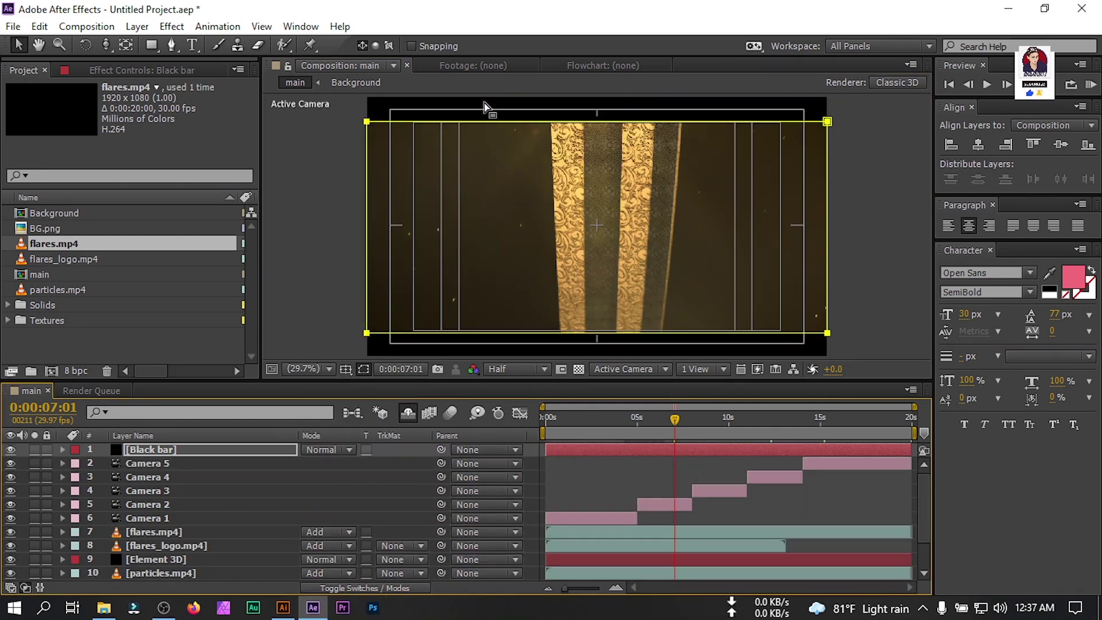
Hide the title/action safe guides and deselect the Black bar layer
click(351, 371)
click(369, 386)
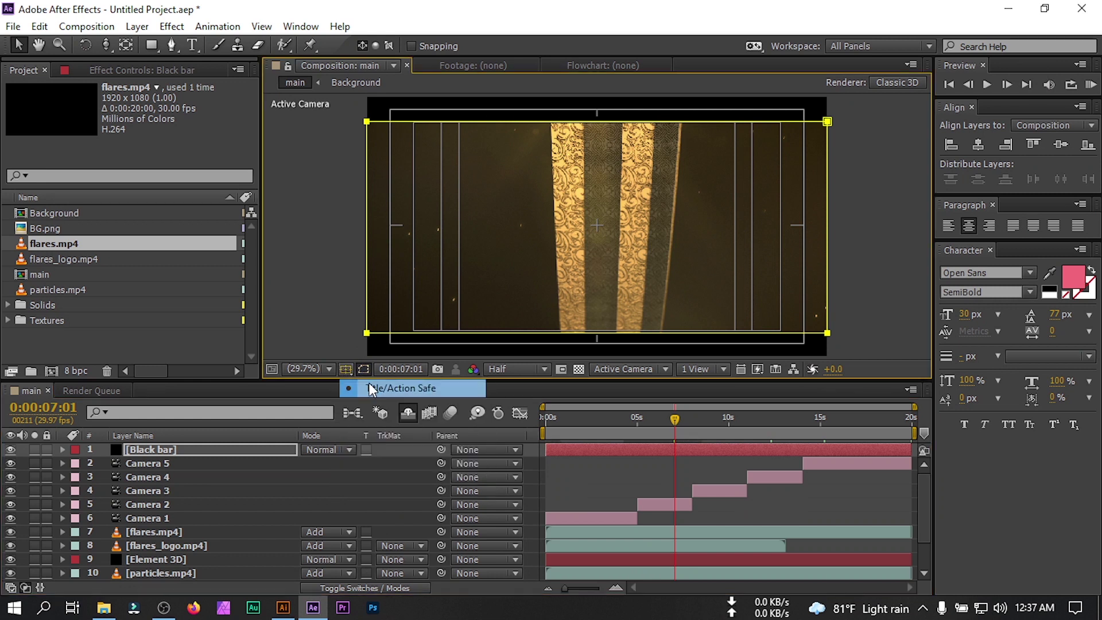
click(635, 431)
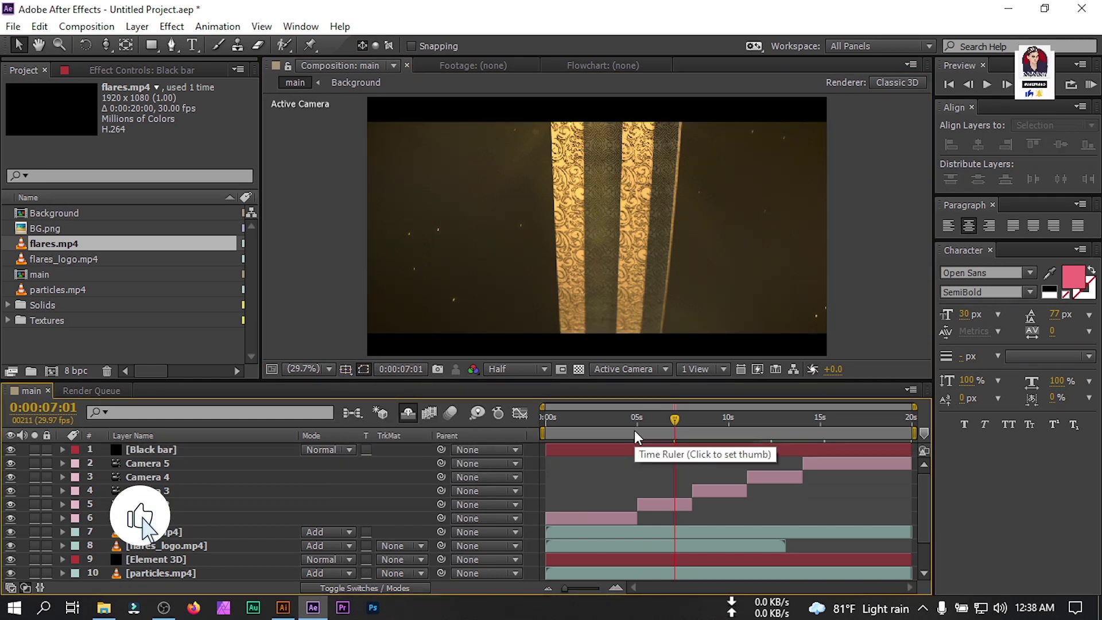